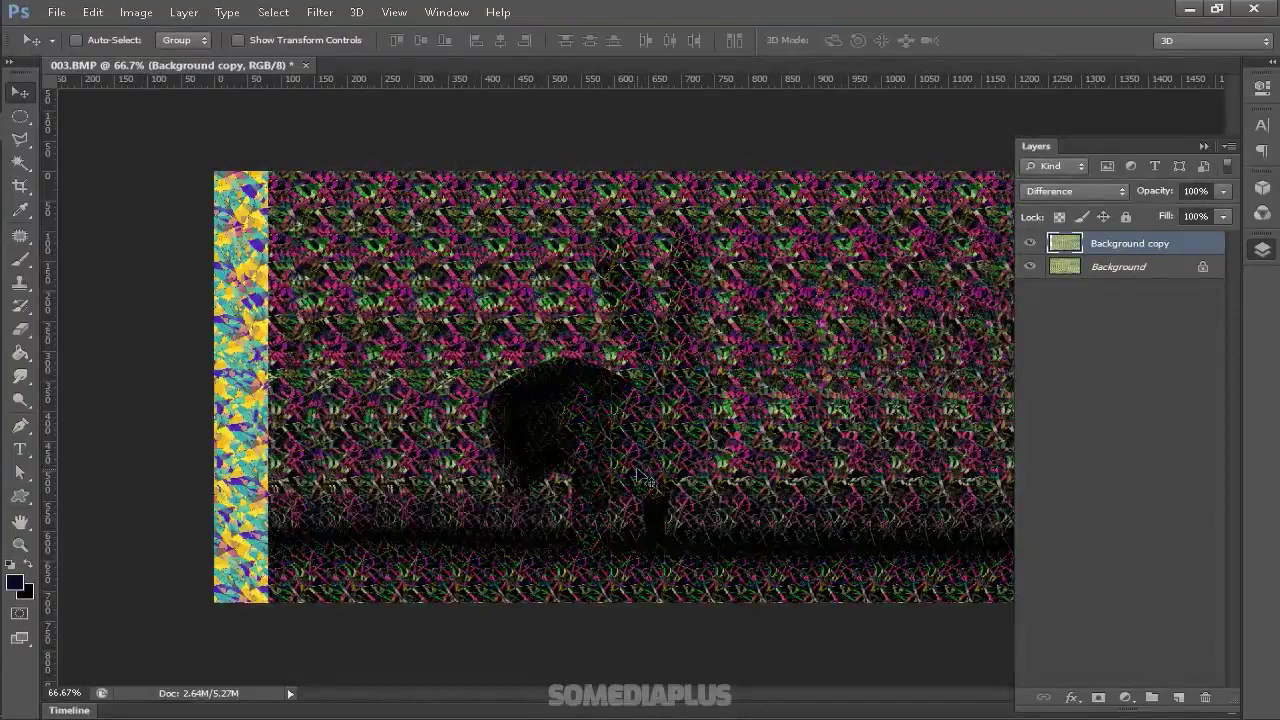
- Nudge the Background copy layer rightward in small increments until the hidden rabbit silhouette stands out
{"action": "key", "text": "Right"}
{"action": "key", "text": "Right"}
{"action": "key", "text": "Right"}
{"action": "key", "text": "Right"}
{"action": "key", "text": "Right"}
{"action": "key", "text": "Right"}
{"action": "key", "text": "Right"}
{"action": "key", "text": "Right"}
{"action": "key", "text": "Right"}
{"action": "key", "text": "Right"}
{"action": "key", "text": "Right"}
{"action": "key", "text": "Right"}
{"action": "key", "text": "Right"}
{"action": "key", "text": "Right"}
{"action": "key", "text": "Right"}
{"action": "key", "text": "Right"}
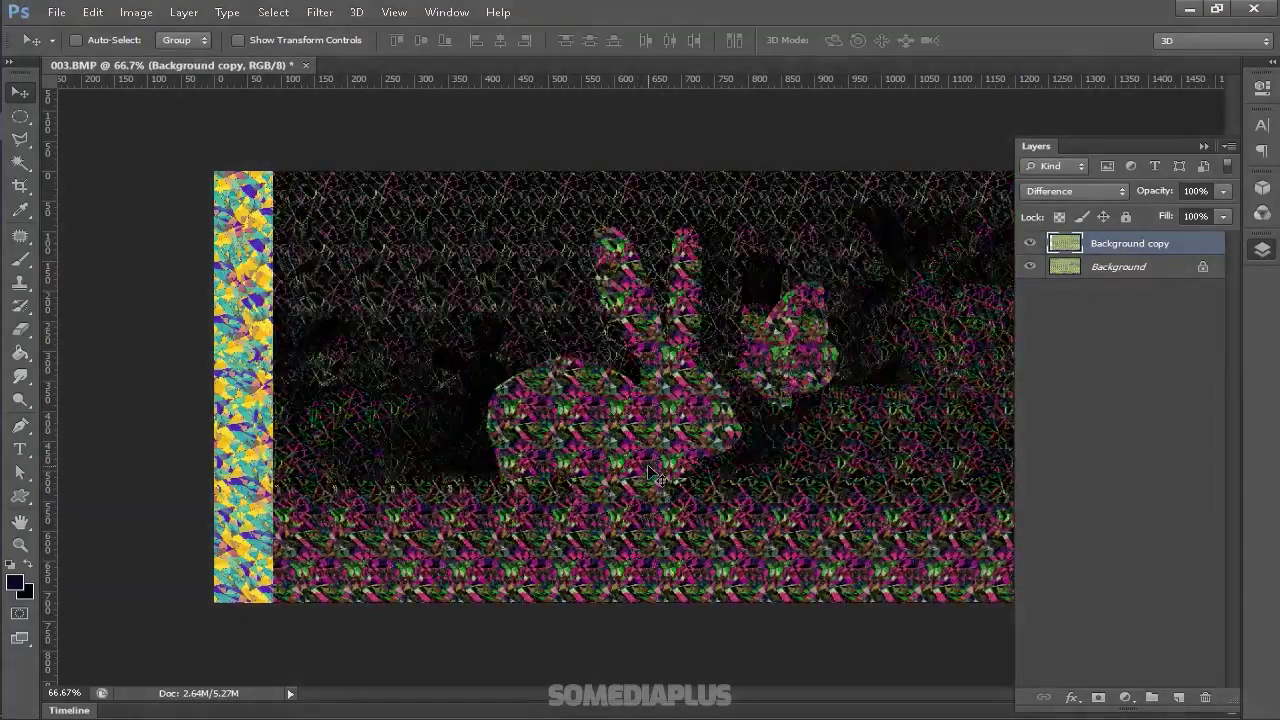
- Nudge the Background copy layer back and forth horizontally around the rabbit alignment to compare the depth levels of the pattern
{"action": "key", "text": "Left"}
{"action": "key", "text": "Left"}
{"action": "key", "text": "Left"}
{"action": "key", "text": "Left"}
{"action": "key", "text": "Left"}
{"action": "key", "text": "Left"}
{"action": "key", "text": "Left"}
{"action": "key", "text": "Left"}
{"action": "key", "text": "Left"}
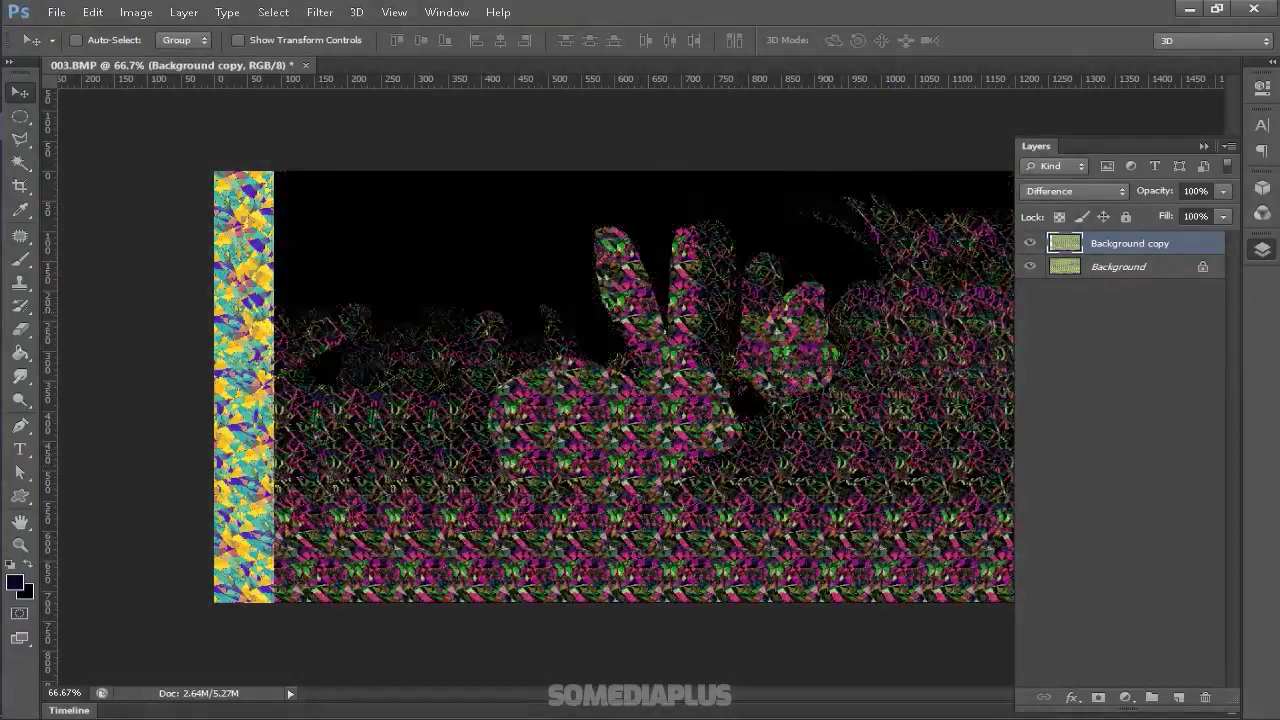
{"action": "key", "text": "Right"}
{"action": "key", "text": "Right"}
{"action": "key", "text": "Right"}
{"action": "key", "text": "Right"}
{"action": "key", "text": "Right"}
{"action": "key", "text": "Right"}
{"action": "key", "text": "Right"}
{"action": "key", "text": "Right"}
{"action": "key", "text": "Right"}
{"action": "key", "text": "Right"}
{"action": "key", "text": "Right"}
{"action": "key", "text": "Right"}
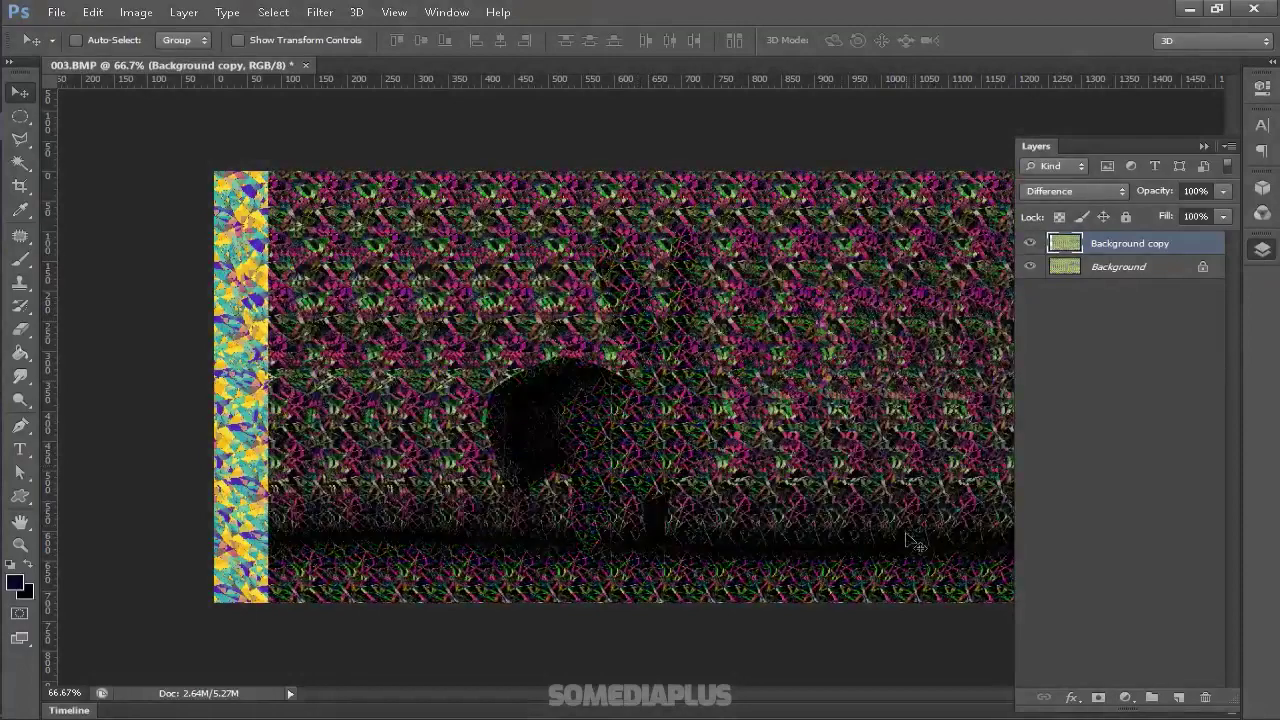
- Sweep the Background copy layer left and back right, past the offset that shows the rabbit
{"action": "key", "text": "Left"}
{"action": "key", "text": "Left"}
{"action": "key", "text": "Left"}
{"action": "key", "text": "Left"}
{"action": "key", "text": "Left"}
{"action": "key", "text": "Left"}
{"action": "key", "text": "Left"}
{"action": "key", "text": "Left"}
{"action": "key", "text": "Left"}
{"action": "key", "text": "Right"}
{"action": "key", "text": "Right"}
{"action": "key", "text": "Right"}
{"action": "key", "text": "Right"}
{"action": "key", "text": "Right"}
{"action": "key", "text": "Right"}
{"action": "key", "text": "Right"}
{"action": "key", "text": "Right"}
{"action": "key", "text": "Right"}
{"action": "key", "text": "Right"}
{"action": "key", "text": "Right"}
{"action": "key", "text": "Right"}
{"action": "key", "text": "Right"}
{"action": "key", "text": "Right"}
{"action": "key", "text": "Right"}
{"action": "key", "text": "Right"}
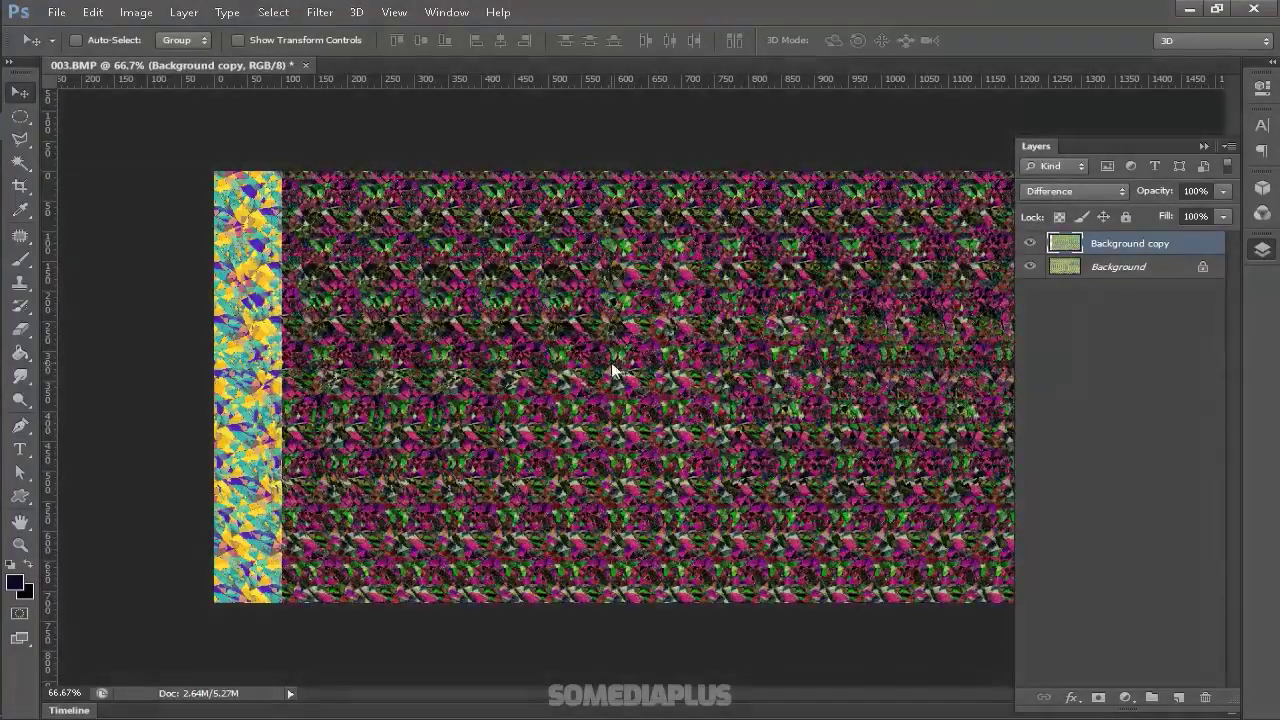
- Continue shifting the Background copy layer right, well beyond the pattern's first repeat
{"action": "key", "text": "Right"}
{"action": "key", "text": "Right"}
{"action": "key", "text": "Right"}
{"action": "key", "text": "Right"}
{"action": "key", "text": "Right"}
{"action": "key", "text": "Right"}
{"action": "key", "text": "Right"}
{"action": "key", "text": "Right"}
{"action": "key", "text": "Right"}
{"action": "key", "text": "Right"}
{"action": "key", "text": "Right"}
{"action": "key", "text": "Right"}
{"action": "key", "text": "Right"}
{"action": "key", "text": "Right"}
{"action": "key", "text": "Right"}
{"action": "key", "text": "Right"}
{"action": "key", "text": "Right"}
{"action": "key", "text": "Right"}
{"action": "key", "text": "Right"}
{"action": "key", "text": "Right"}
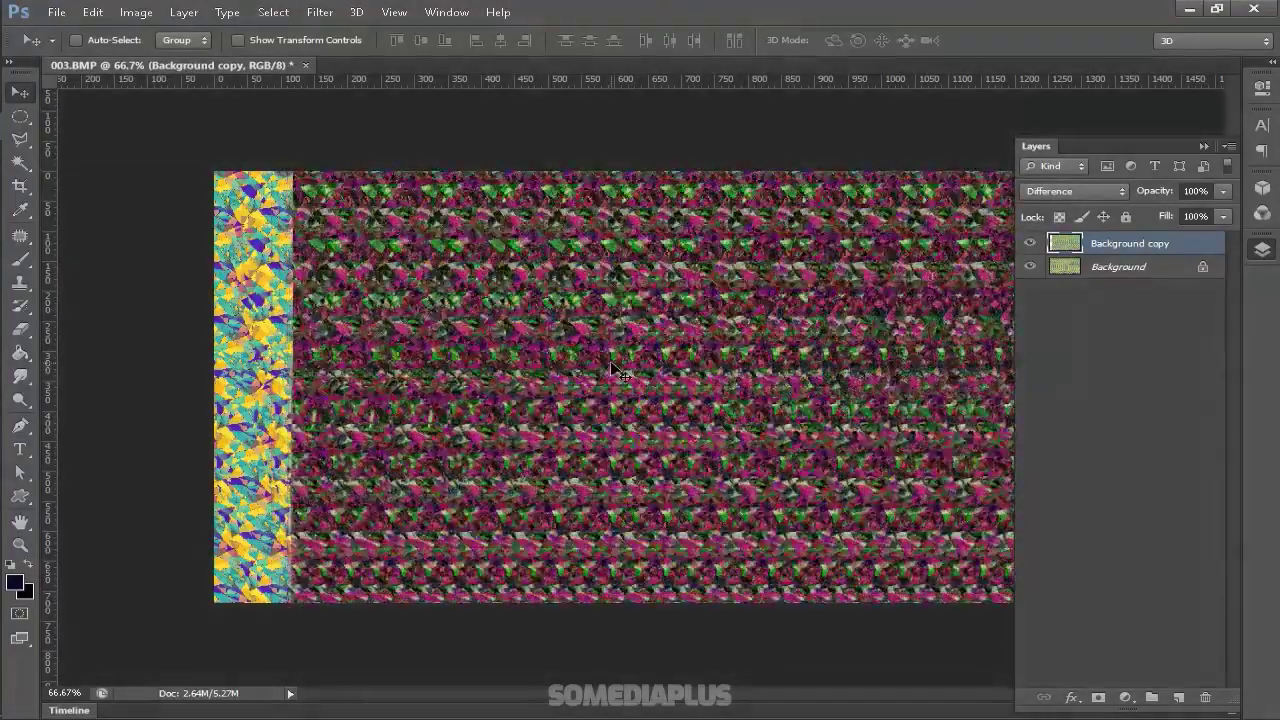
- Move the Background copy layer back left until the rabbit silhouette stands out against the dark area again
{"action": "left_click_drag", "start_coordinate": [599, 365], "coordinate": [625, 362]}
{"action": "left_click_drag", "start_coordinate": [774, 443], "coordinate": [743, 438]}
{"action": "key", "text": "shift+Left"}
{"action": "key", "text": "shift+Left"}
{"action": "key", "text": "shift+Left"}
{"action": "key", "text": "shift+Left"}
{"action": "key", "text": "Left"}
{"action": "key", "text": "Left"}
{"action": "key", "text": "Left"}
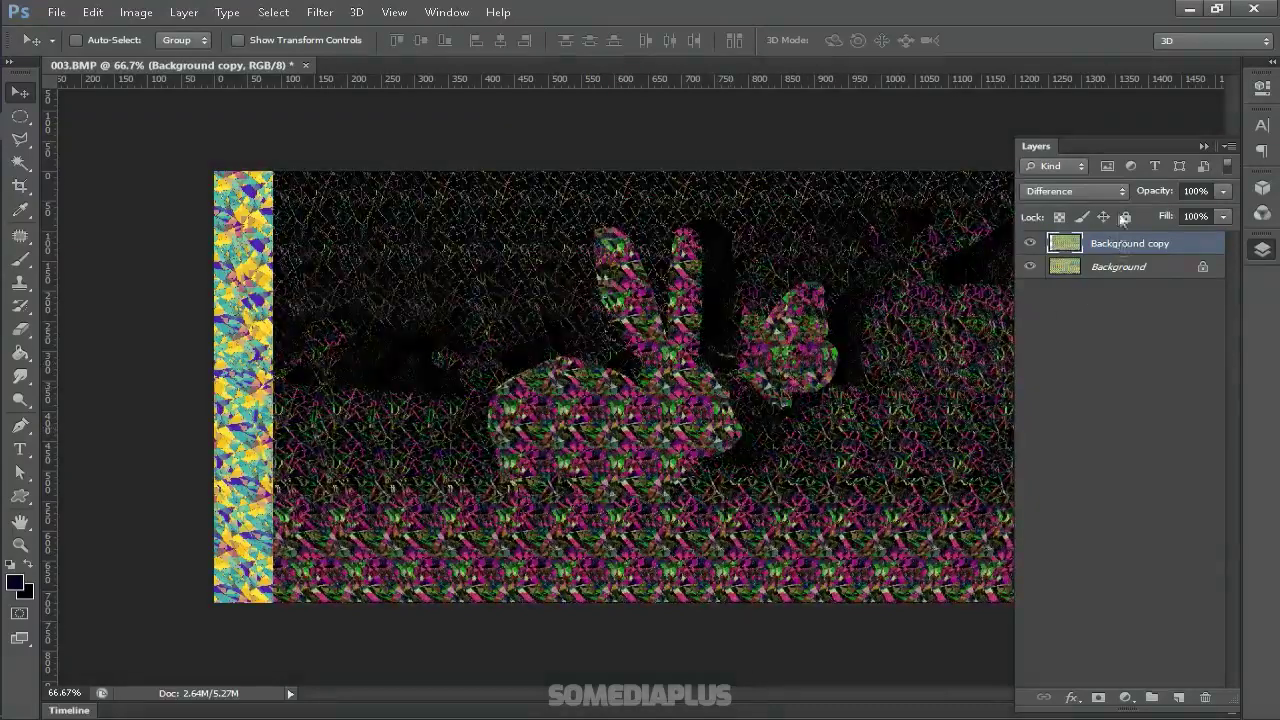
- Try the Exclusion, Subtract and Divide blending modes on the Background copy layer, then restore Difference
{"action": "left_click", "coordinate": [1098, 192]}
{"action": "left_click", "coordinate": [1040, 555]}
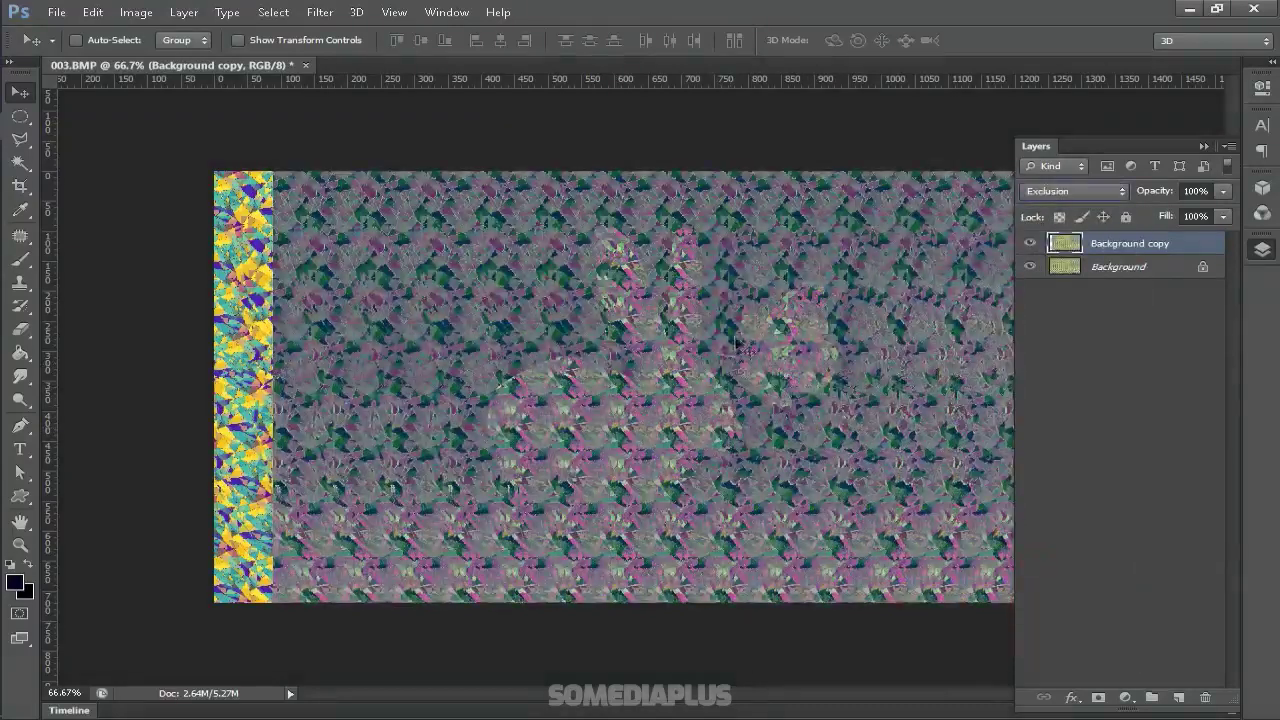
{"action": "left_click", "coordinate": [1062, 194]}
{"action": "left_click", "coordinate": [1045, 566]}
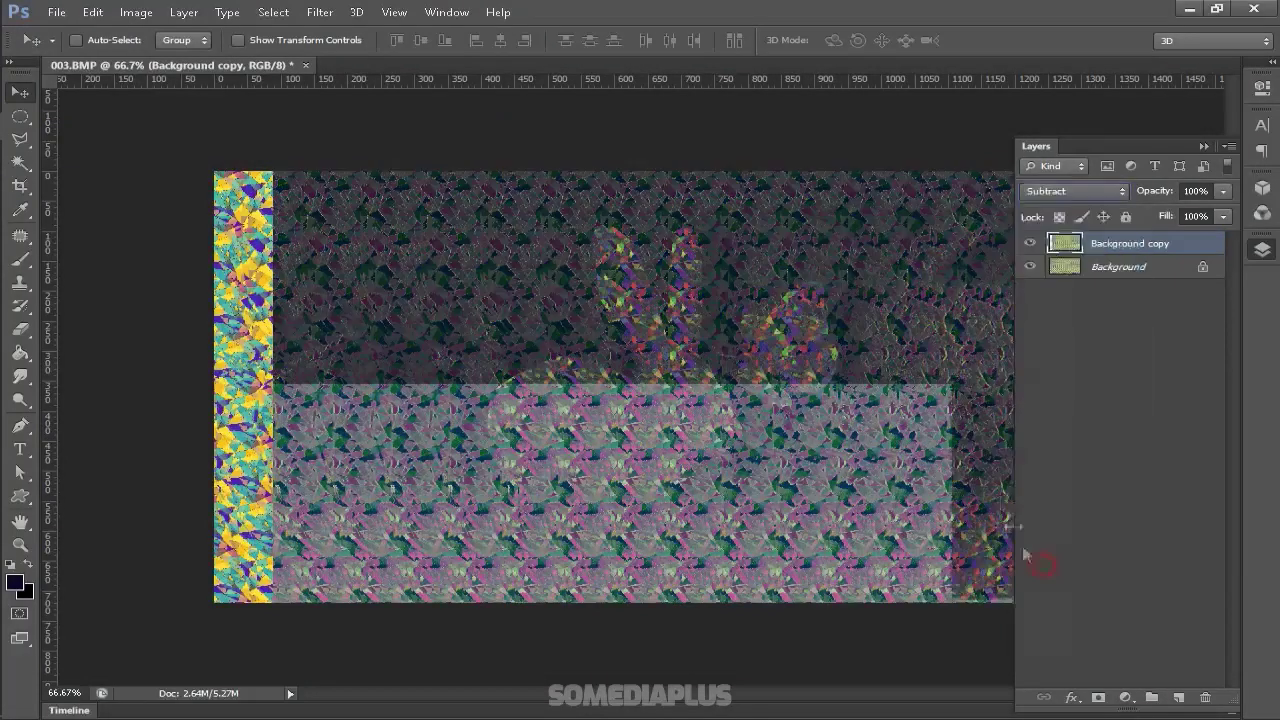
{"action": "left_click", "coordinate": [1100, 190]}
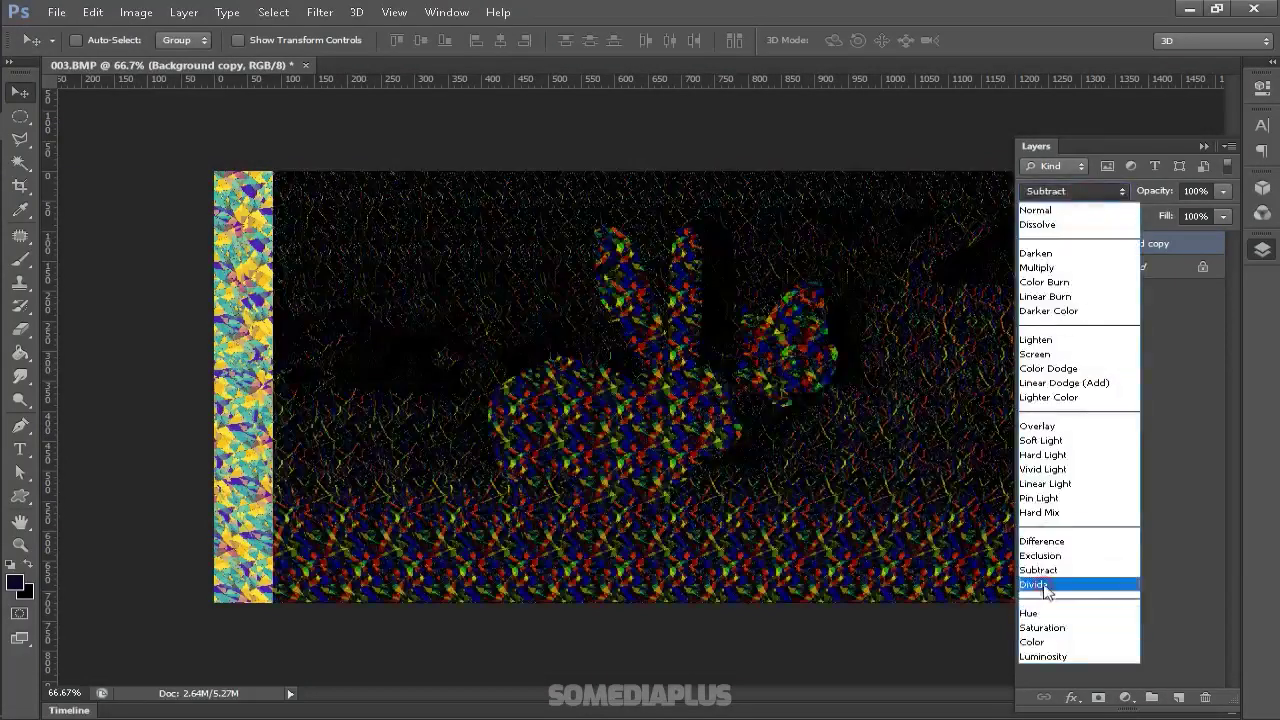
{"action": "left_click", "coordinate": [1040, 585]}
{"action": "left_click", "coordinate": [1053, 194]}
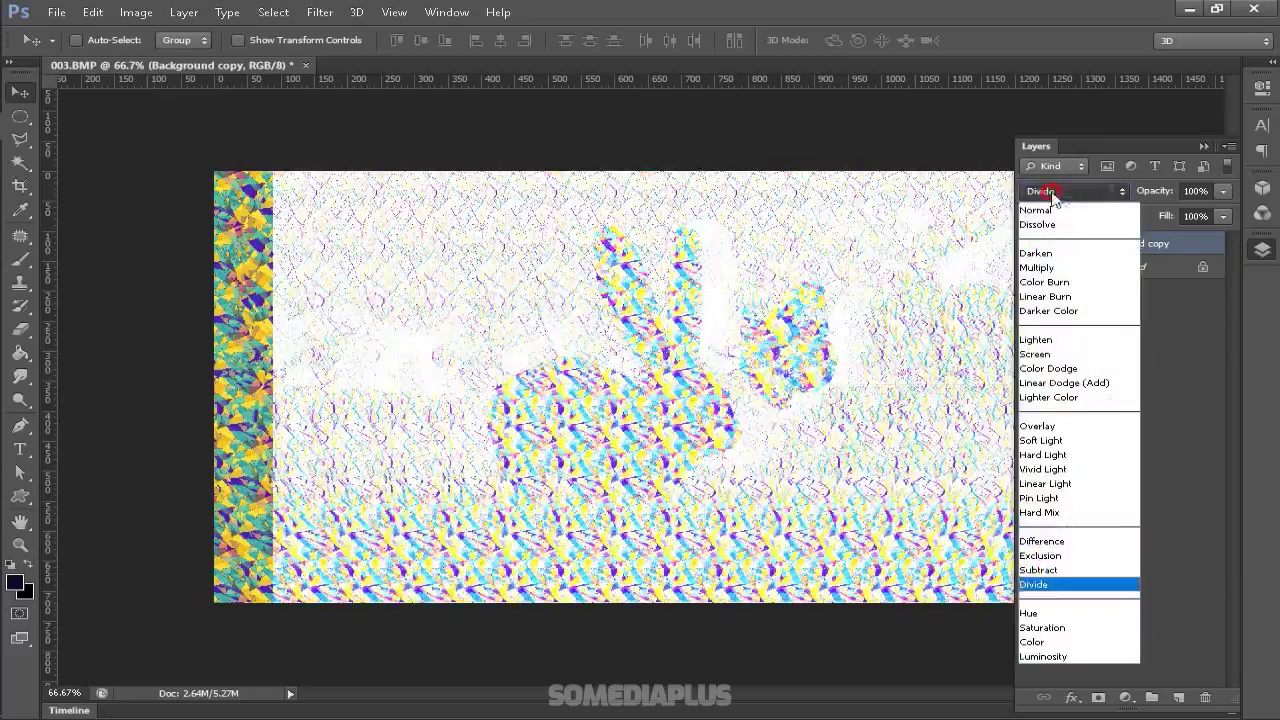
{"action": "left_click", "coordinate": [1070, 543]}
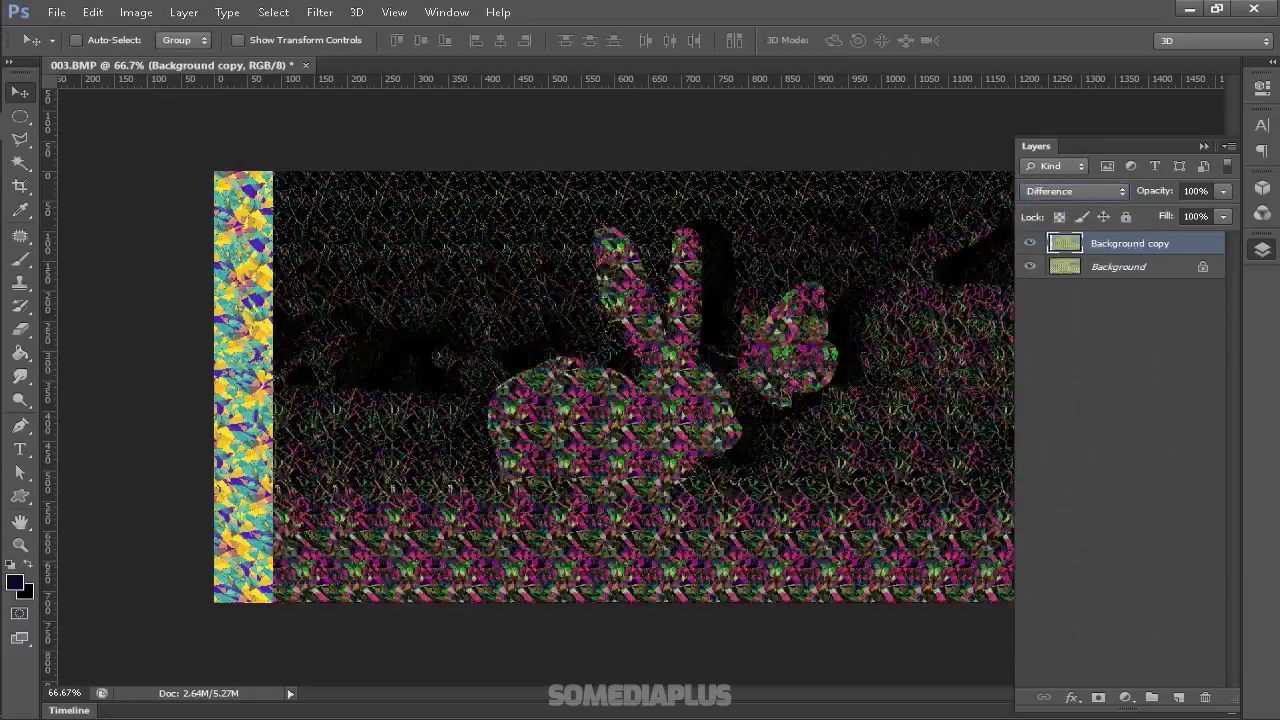
- Move the Background copy layer in Normal blending mode, then set its blending mode back to Difference
{"action": "left_click", "coordinate": [1085, 192]}
{"action": "left_click", "coordinate": [1050, 194]}
{"action": "left_click_drag", "start_coordinate": [720, 287], "coordinate": [718, 288]}
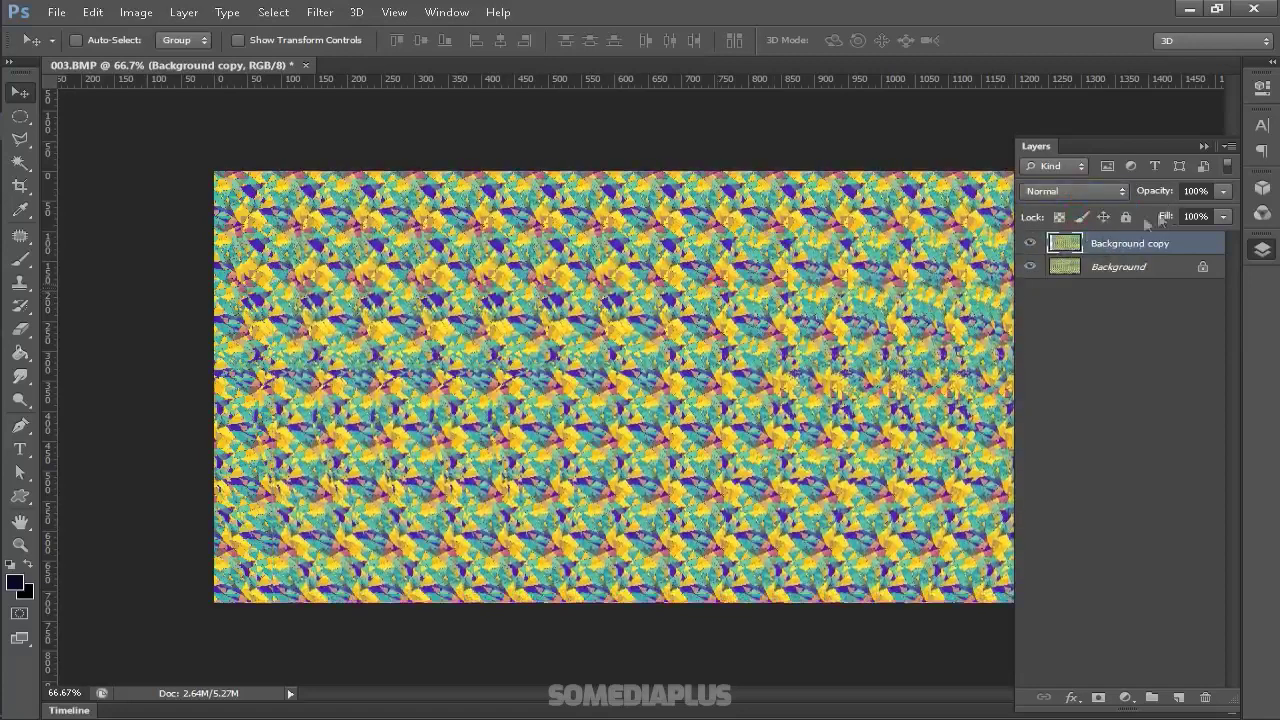
{"action": "left_click", "coordinate": [1086, 191]}
{"action": "left_click", "coordinate": [1070, 542]}
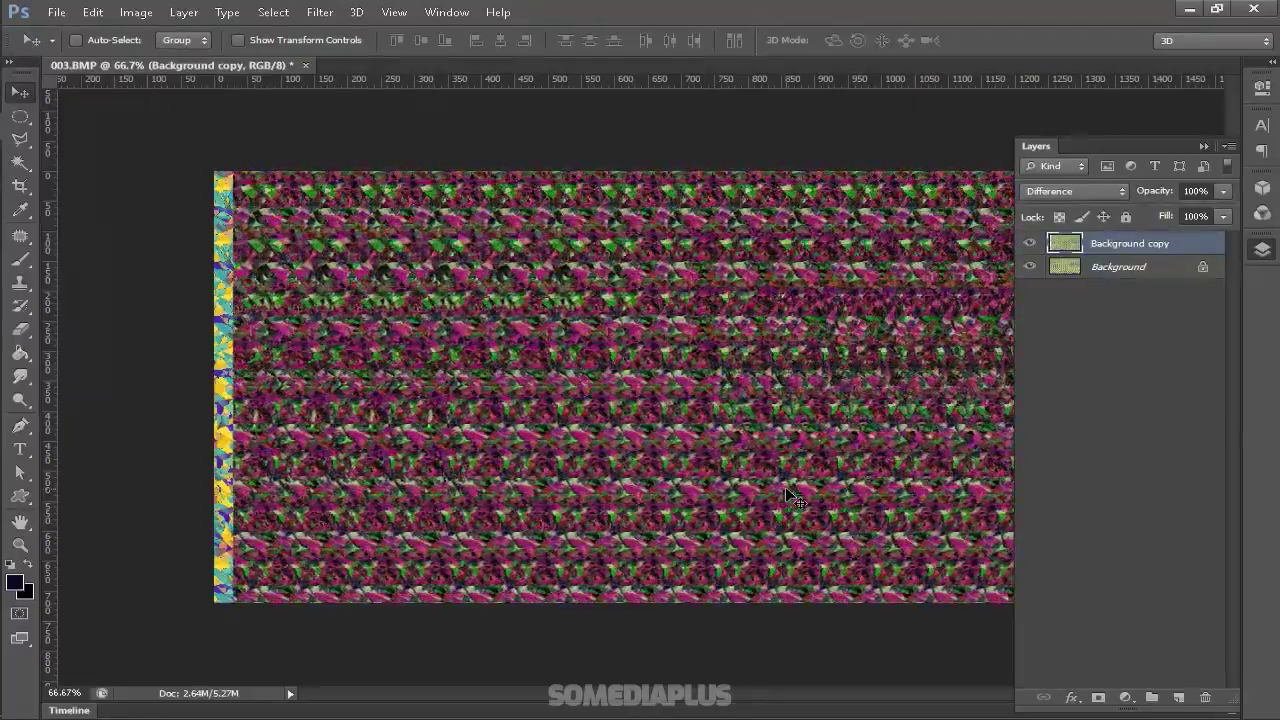
- Move the Background copy layer left until it almost coincides with the Background layer
{"action": "key", "text": "Left"}
{"action": "key", "text": "Left"}
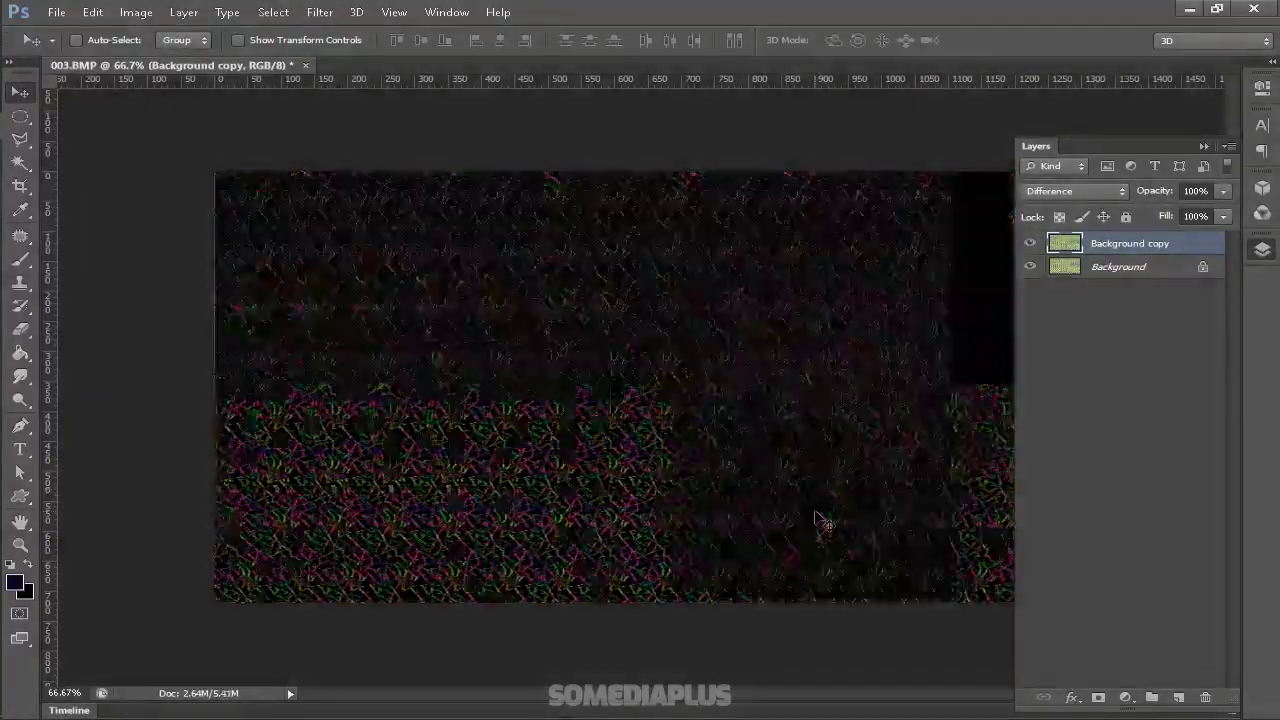
{"action": "key", "text": "Left"}
{"action": "key", "text": "Left"}
{"action": "key", "text": "Right"}
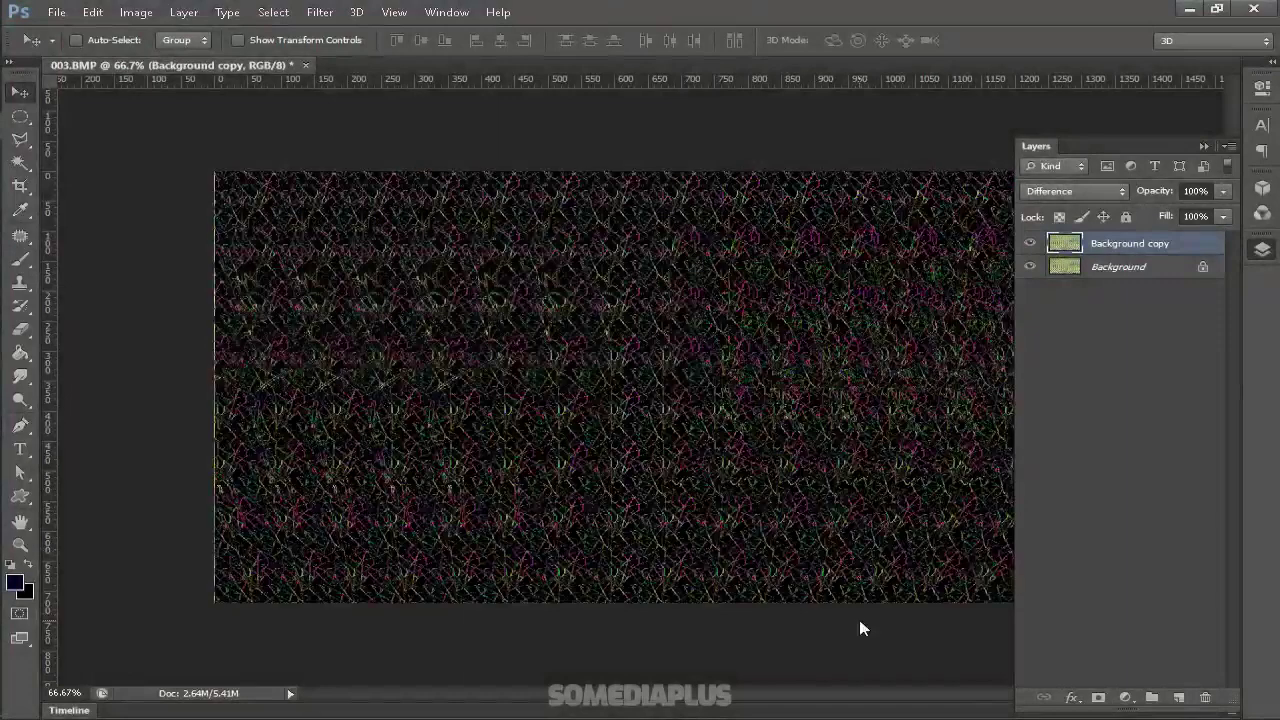
- Shift the Background copy layer right in large, then single-pixel increments to bring out the hidden shapes
{"action": "key", "text": "Right"}
{"action": "key", "text": "shift+Right"}
{"action": "key", "text": "shift+Right"}
{"action": "key", "text": "shift+Right"}
{"action": "key", "text": "shift+Right"}
{"action": "key", "text": "shift+Right"}
{"action": "key", "text": "shift+Right"}
{"action": "key", "text": "shift+Right"}
{"action": "key", "text": "shift+Right"}
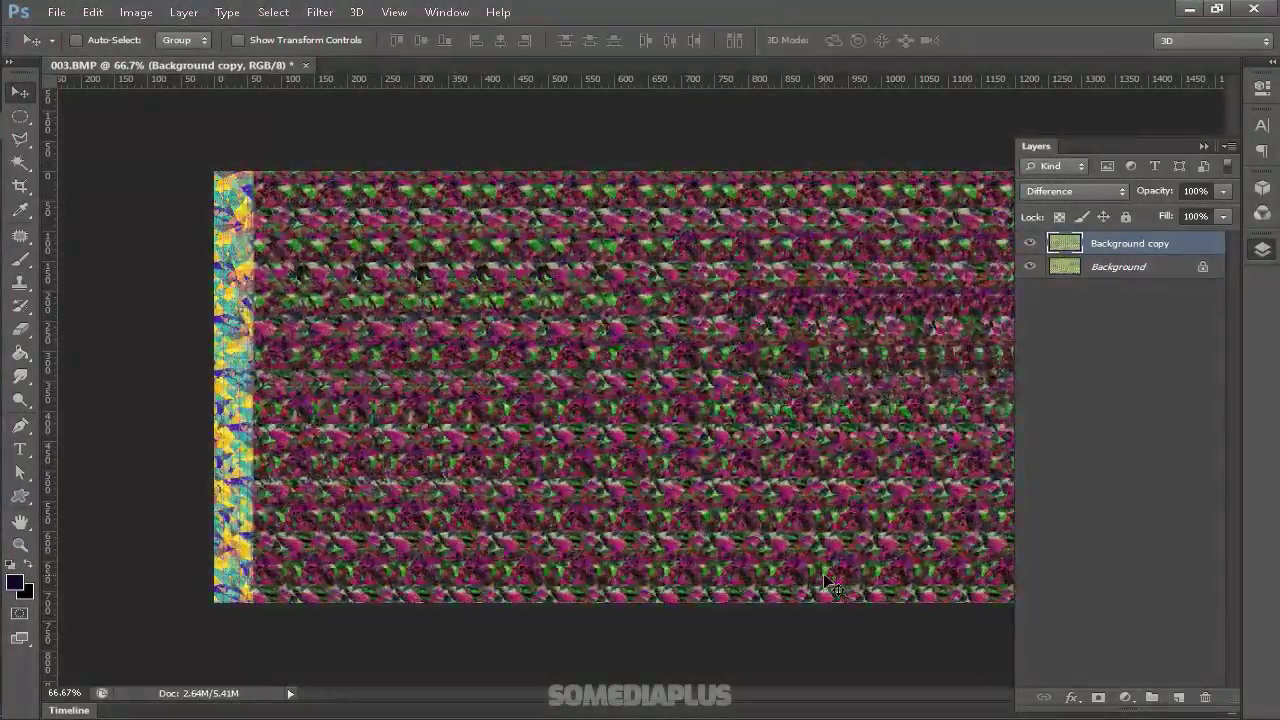
{"action": "key", "text": "Right"}
{"action": "key", "text": "Right"}
{"action": "key", "text": "Right"}
{"action": "key", "text": "Right"}
{"action": "key", "text": "Right"}
{"action": "key", "text": "Right"}
{"action": "key", "text": "Right"}
{"action": "key", "text": "Right"}
{"action": "key", "text": "Right"}
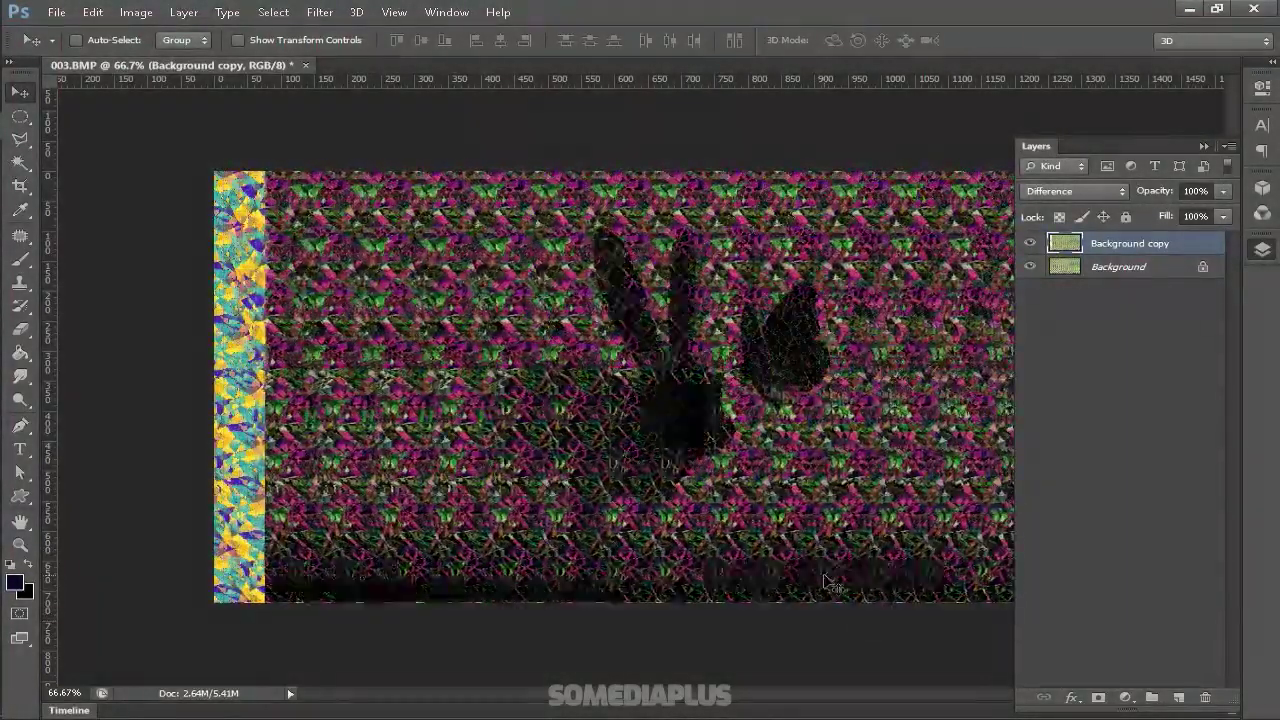
{"action": "key", "text": "Right"}
{"action": "key", "text": "Right"}
- Nudge the Background copy layer slightly left to bring out the rabbit's rear outline
{"action": "key", "text": "Left"}
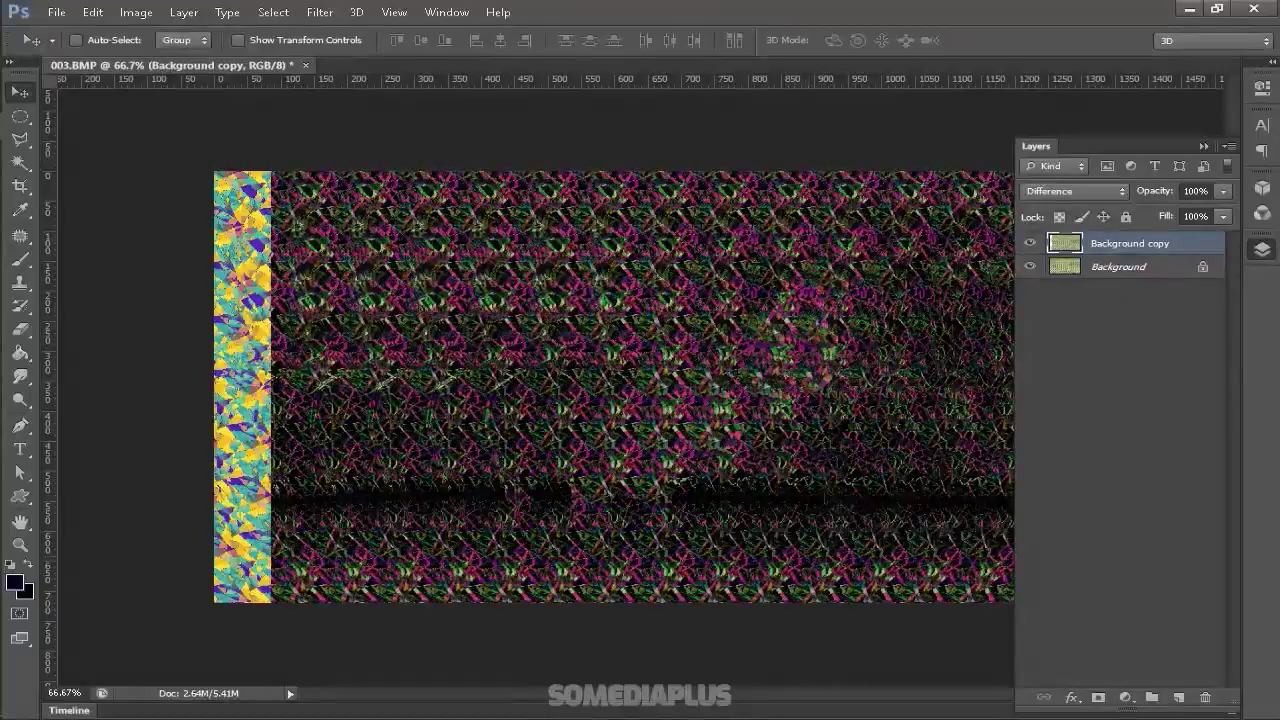
{"action": "key", "text": "Left"}
{"action": "key", "text": "Left"}
{"action": "key", "text": "Left"}
{"action": "key", "text": "Left"}
{"action": "key", "text": "Left"}
{"action": "key", "text": "Left"}
{"action": "key", "text": "Left"}
{"action": "key", "text": "Left"}
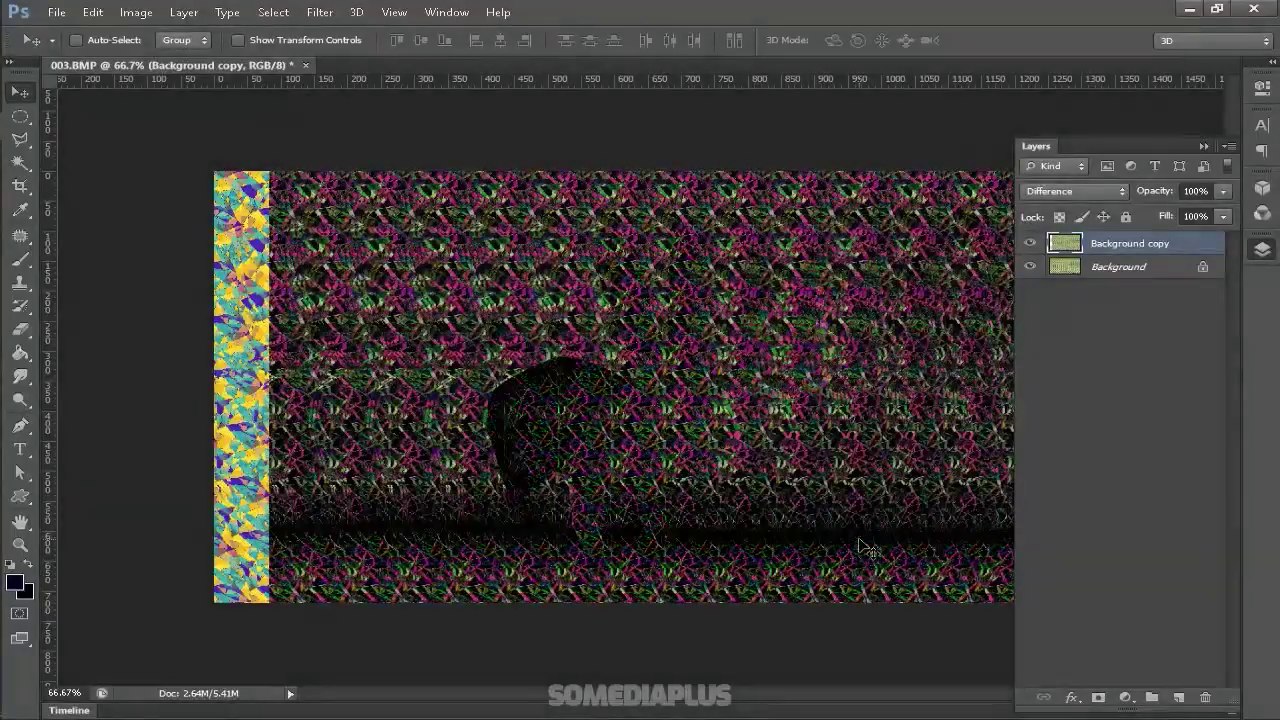
- Fine-tune the Background copy layer's horizontal offset until the coloured rabbit stands out clearly from the dark background
{"action": "key", "text": "Right"}
{"action": "key", "text": "Right"}
{"action": "key", "text": "Right"}
{"action": "key", "text": "Right"}
{"action": "key", "text": "Right"}
{"action": "key", "text": "Right"}
{"action": "key", "text": "Right"}
{"action": "key", "text": "Right"}
{"action": "key", "text": "Right"}
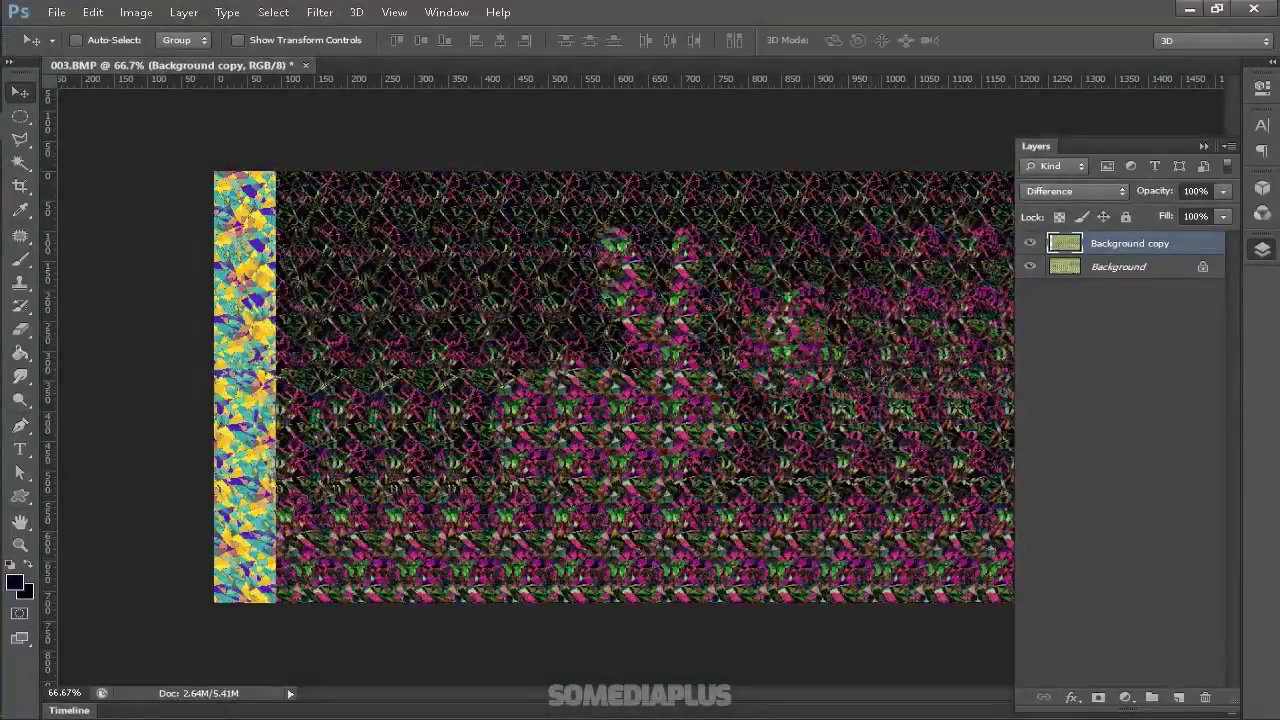
{"action": "key", "text": "Right"}
{"action": "key", "text": "Right"}
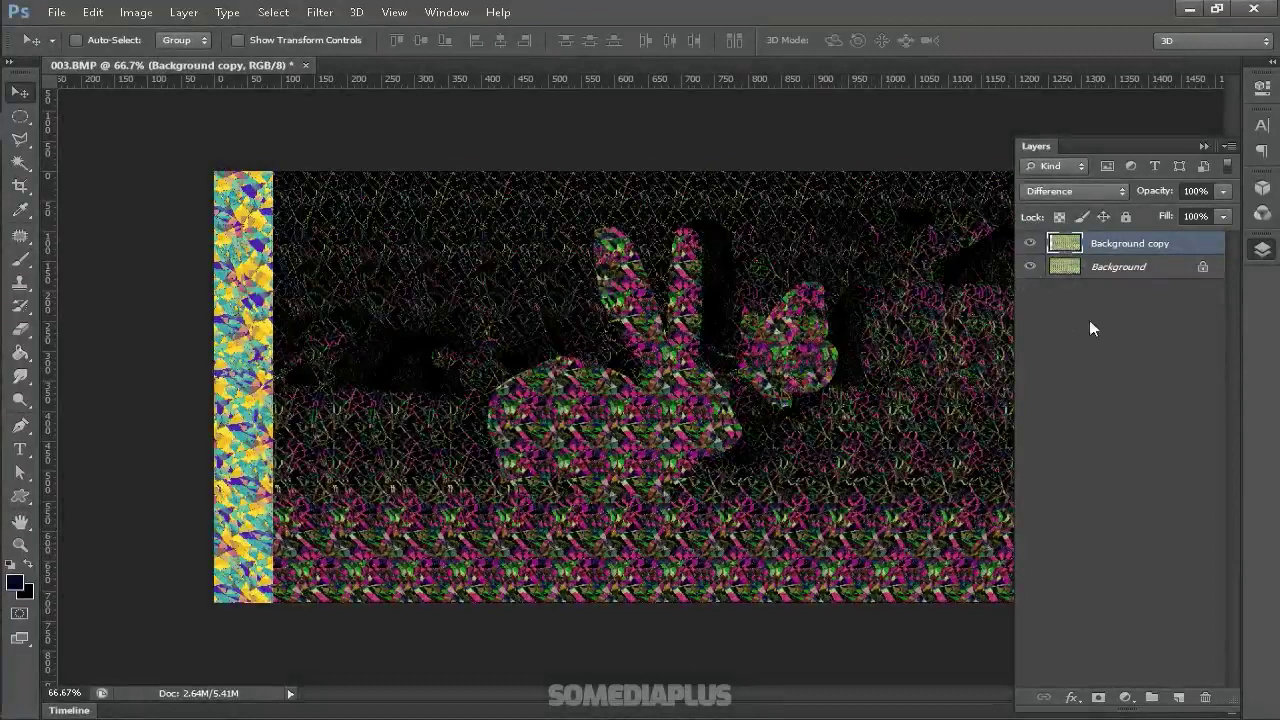
- Duplicate the Background layer of 009.BMP and set the duplicate's blending mode to Normal
{"action": "key", "text": "Delete"}
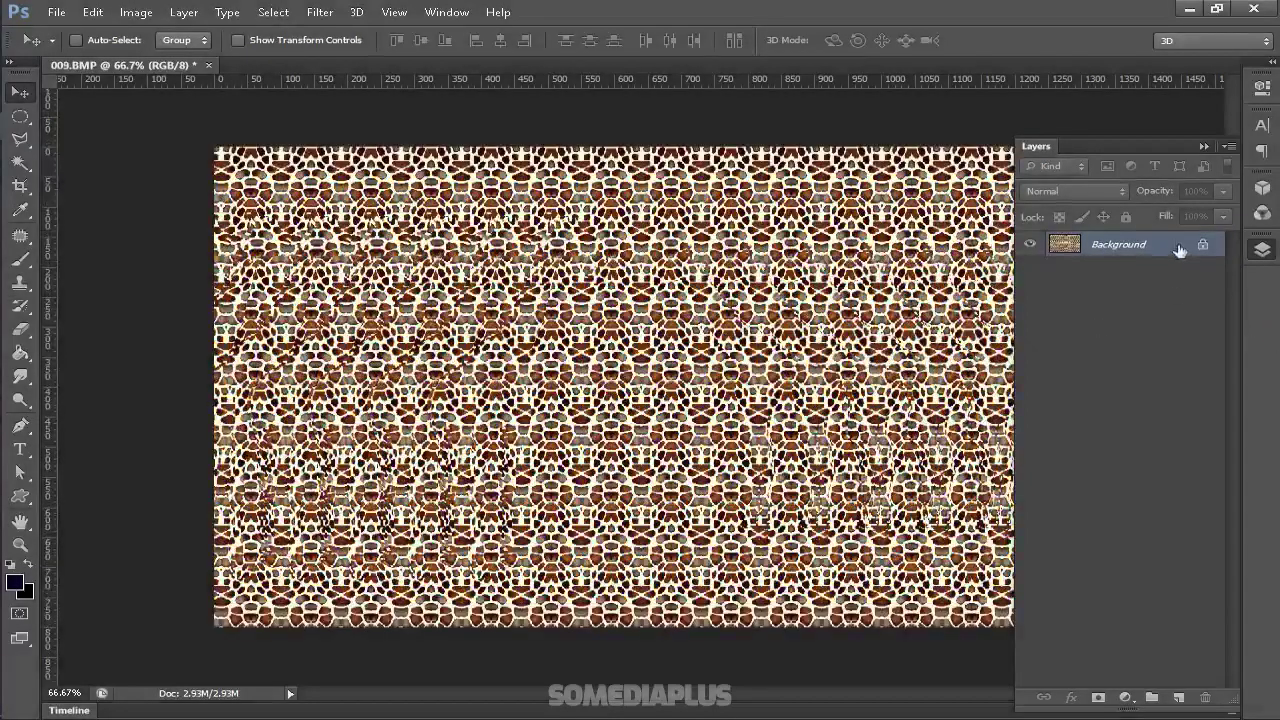
{"action": "key", "text": "ctrl+j"}
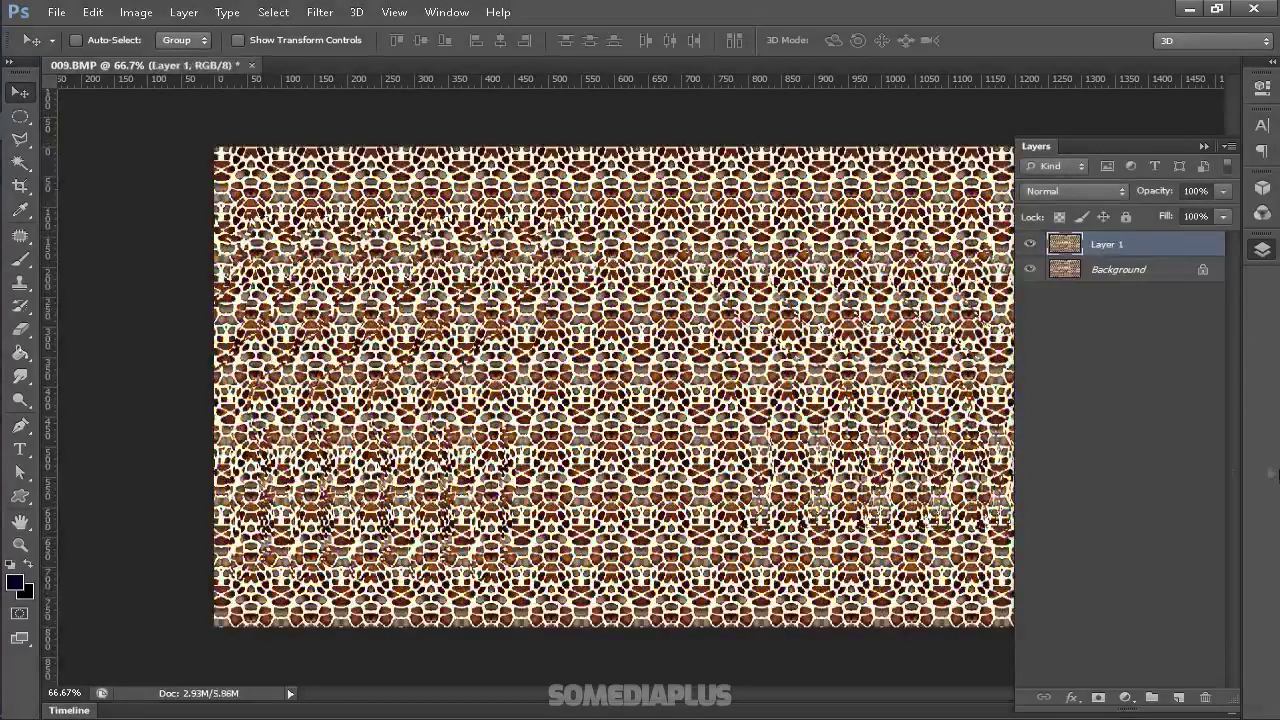
{"action": "left_click", "coordinate": [1052, 193]}
{"action": "left_click", "coordinate": [1070, 534]}
{"action": "left_click", "coordinate": [1060, 191]}
{"action": "left_click", "coordinate": [1060, 210]}
- Reposition Layer 1 so that its repeating pattern lines up with the Background one repeat to the right
{"action": "left_click_drag", "start_coordinate": [306, 232], "coordinate": [352, 262]}
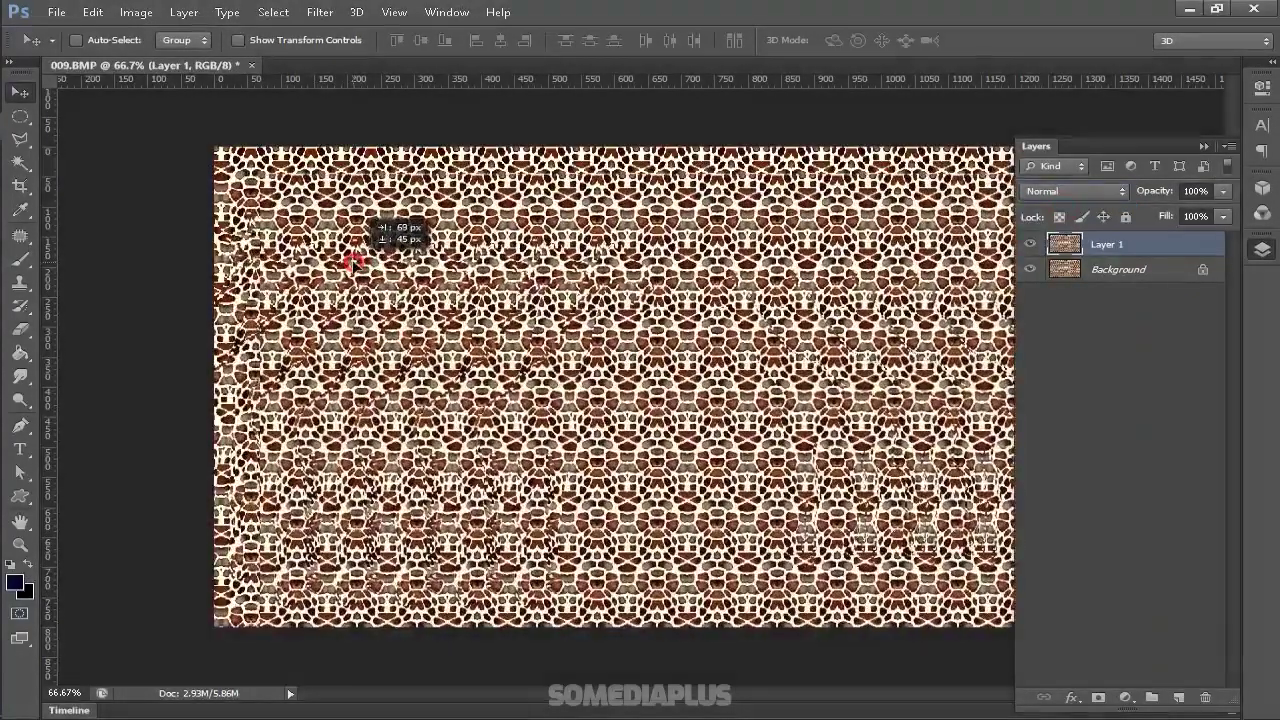
{"action": "left_click_drag", "start_coordinate": [296, 213], "coordinate": [330, 190]}
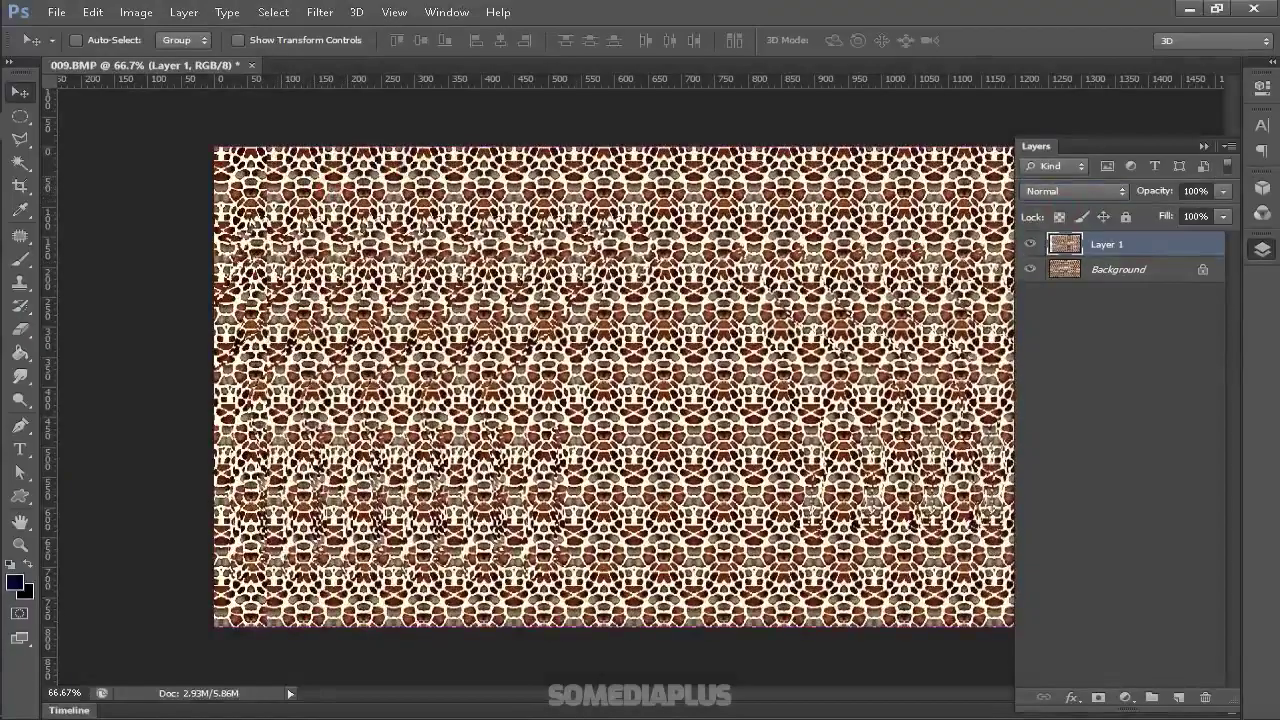
{"action": "left_click_drag", "start_coordinate": [343, 233], "coordinate": [350, 250]}
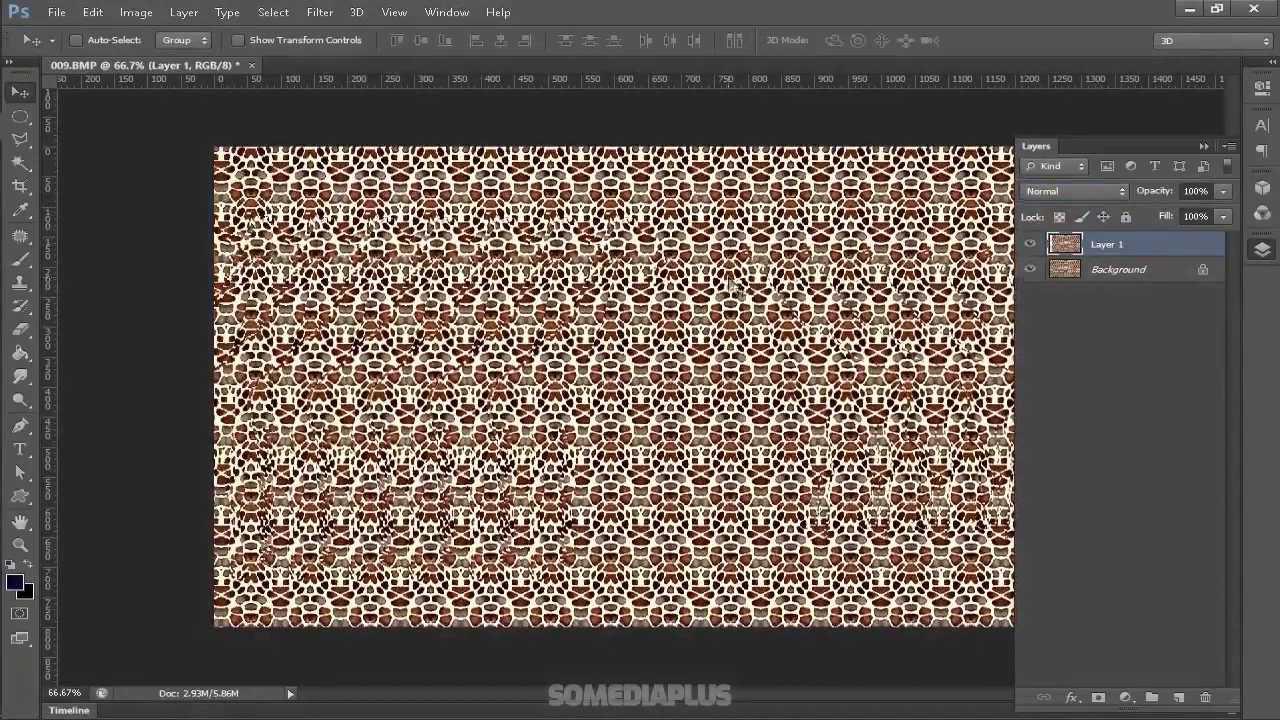
{"action": "mouse_move", "coordinate": [628, 330]}
{"action": "left_mouse_down"}
{"action": "mouse_move", "coordinate": [614, 310]}
{"action": "mouse_move", "coordinate": [622, 318]}
{"action": "left_mouse_up"}
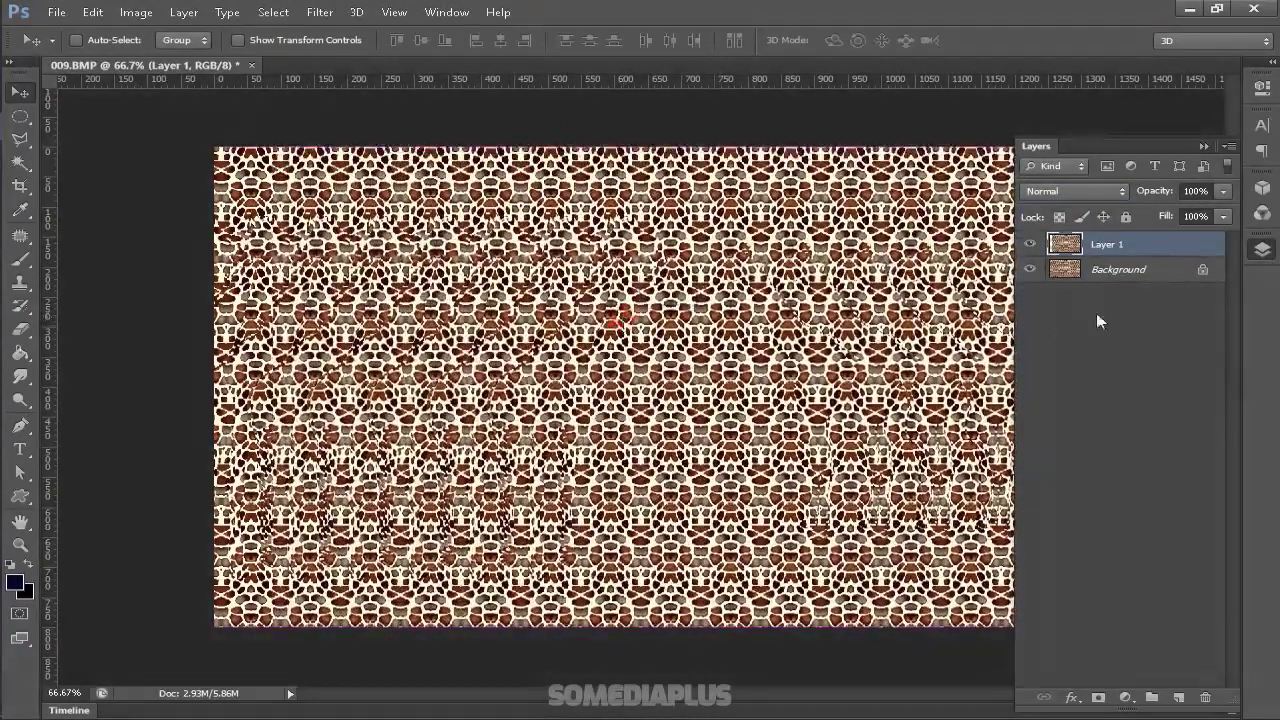
- Set Layer 1 to Difference blending and fine-tune its offset until the two giraffes stand out against a black background
{"action": "left_click", "coordinate": [1077, 194]}
{"action": "left_click", "coordinate": [1080, 542]}
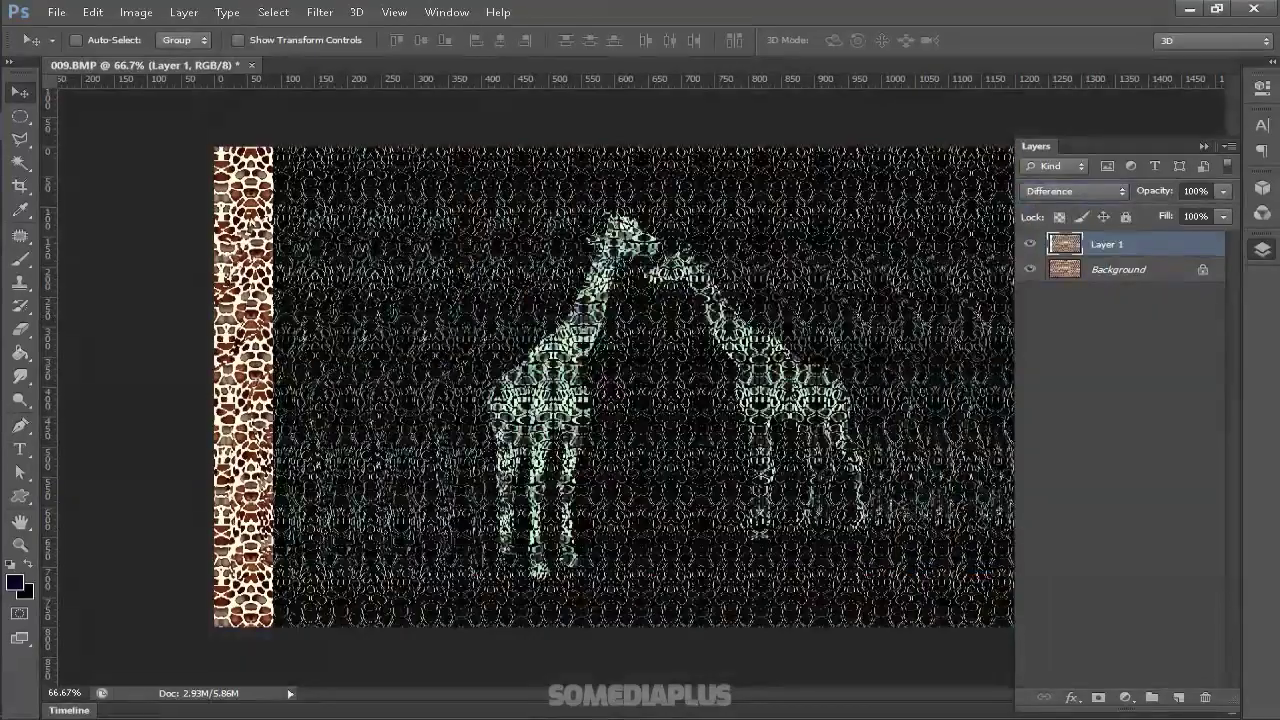
{"action": "left_click_drag", "start_coordinate": [719, 461], "coordinate": [729, 562]}
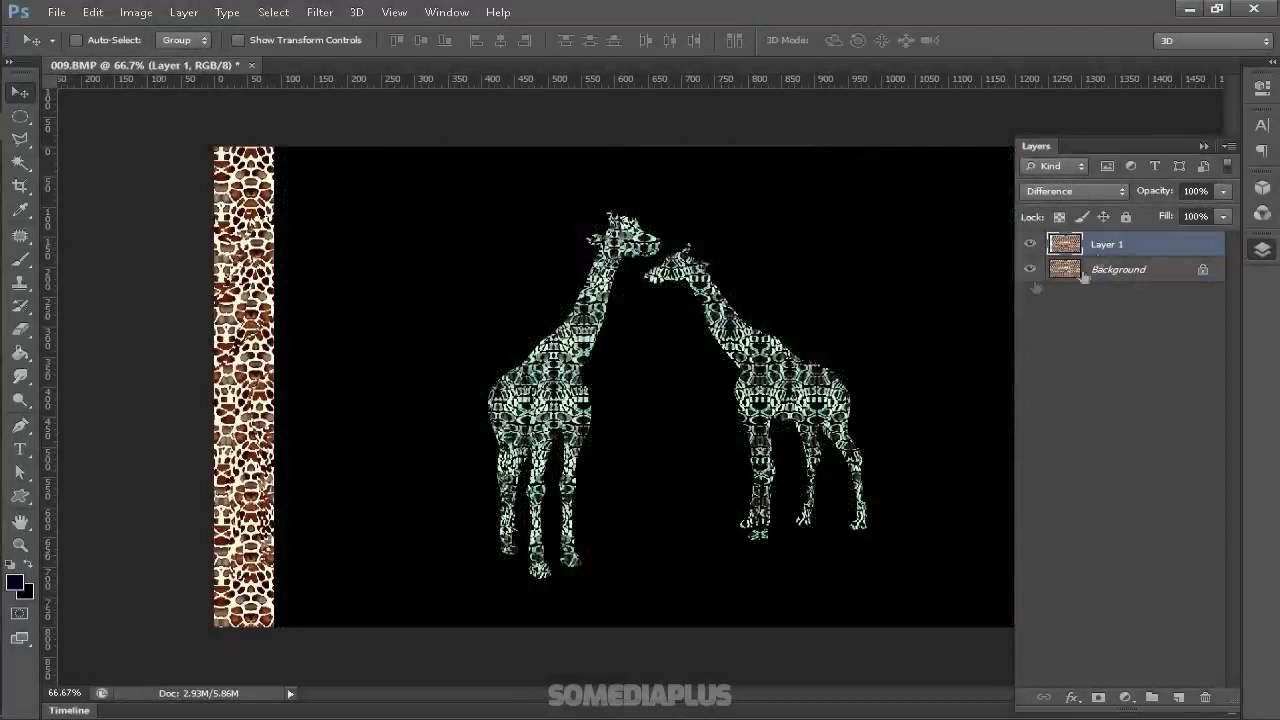
- Compare the Exclusion, Subtract and Divide blending modes on the giraffe image's Layer 1 and return it to Difference
{"action": "left_click", "coordinate": [1072, 191]}
{"action": "left_click", "coordinate": [1083, 553]}
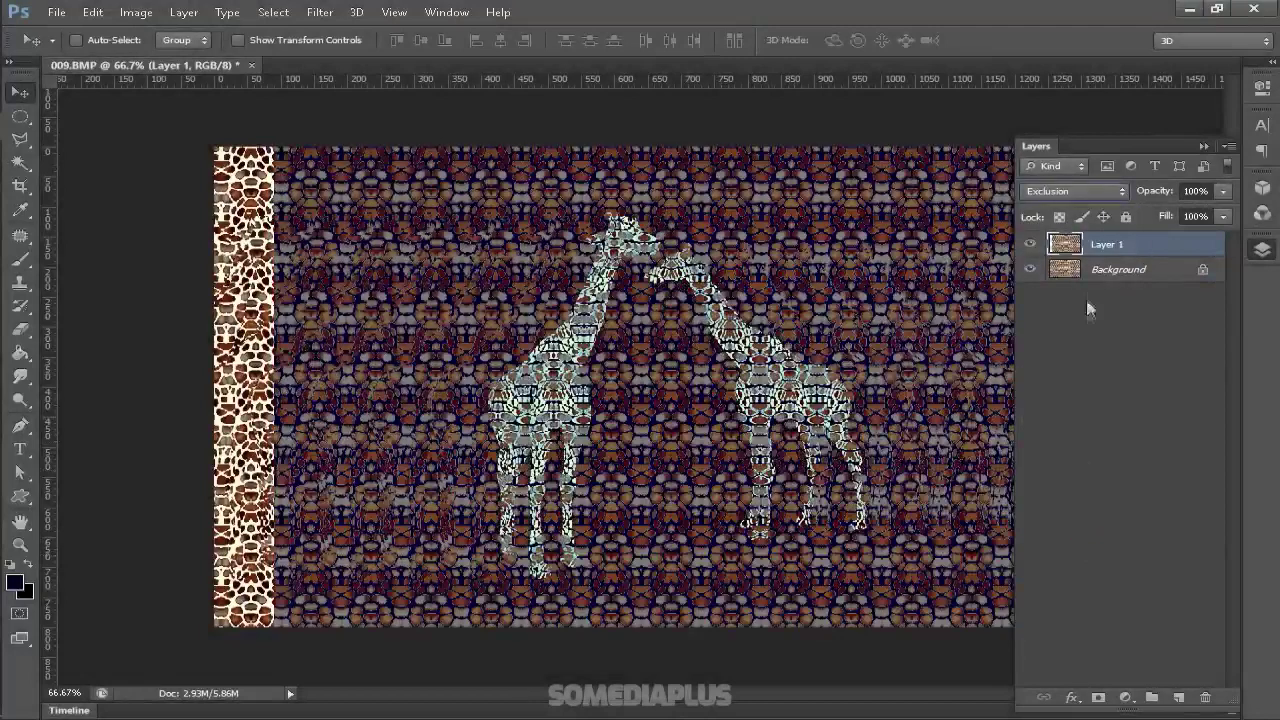
{"action": "left_click", "coordinate": [1065, 191]}
{"action": "left_click", "coordinate": [1085, 566]}
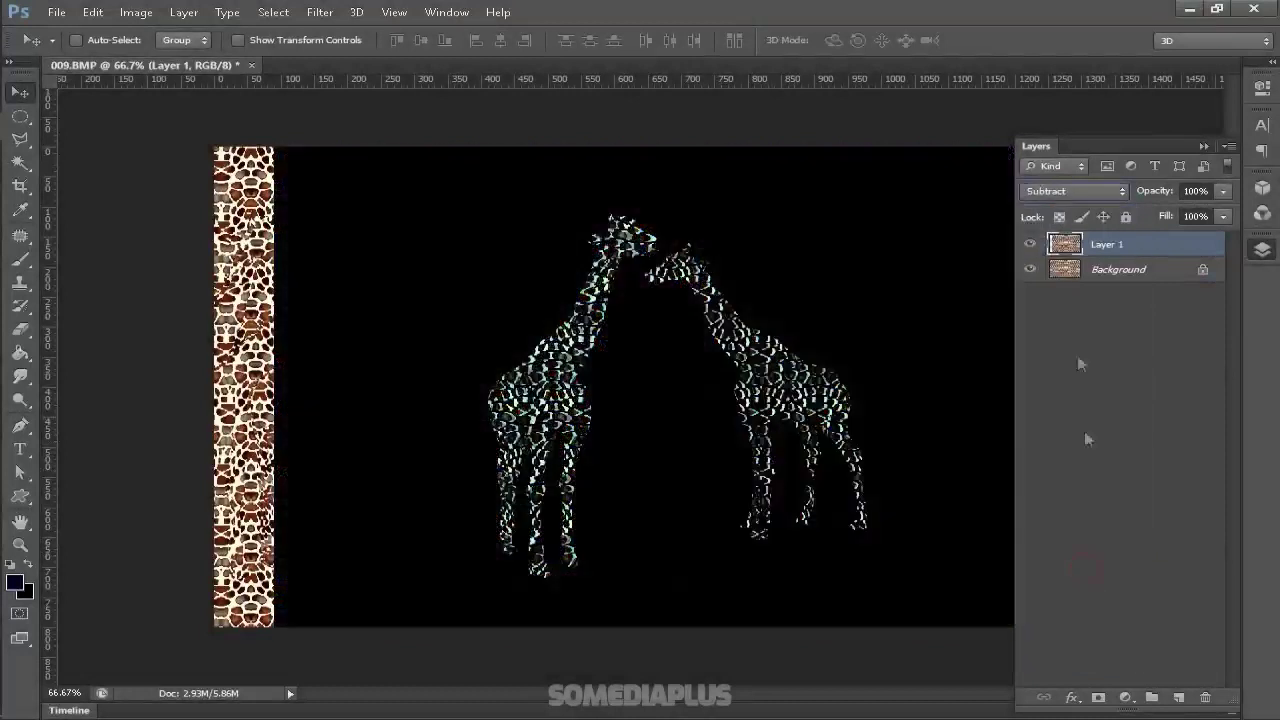
{"action": "left_click", "coordinate": [1065, 190]}
{"action": "left_click", "coordinate": [1063, 579]}
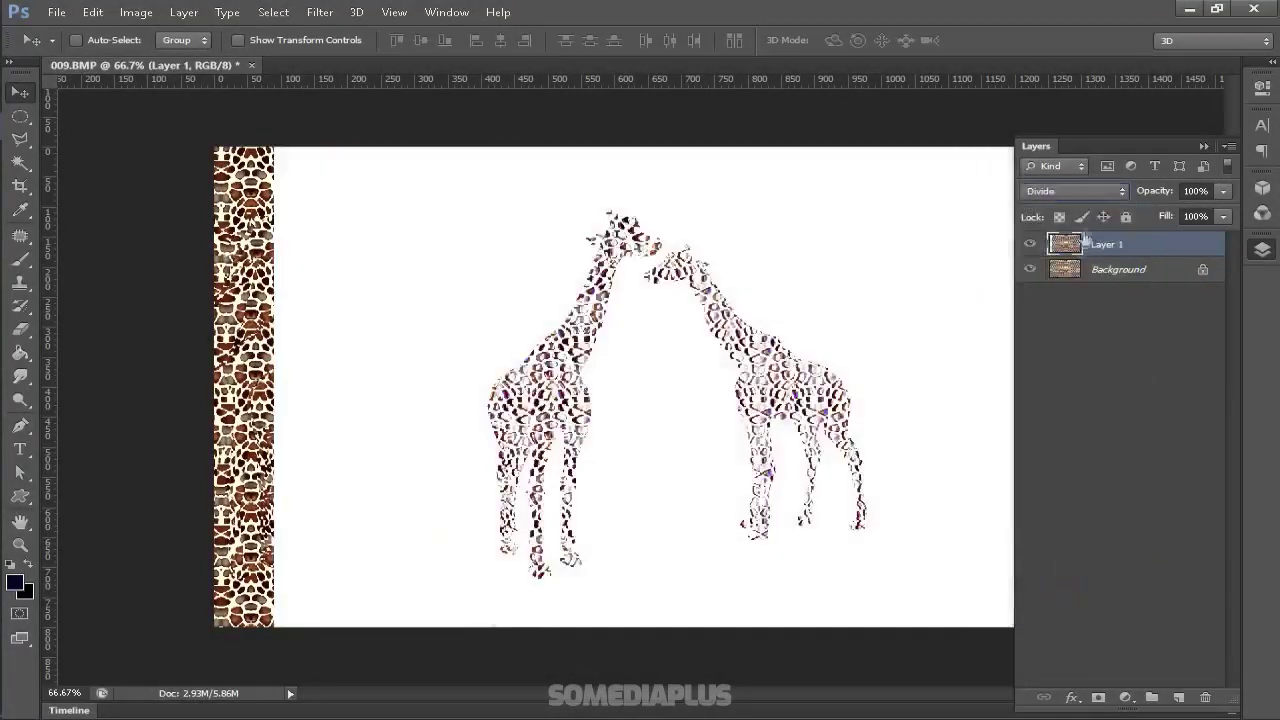
{"action": "left_click", "coordinate": [1072, 191]}
{"action": "left_click", "coordinate": [1066, 546]}
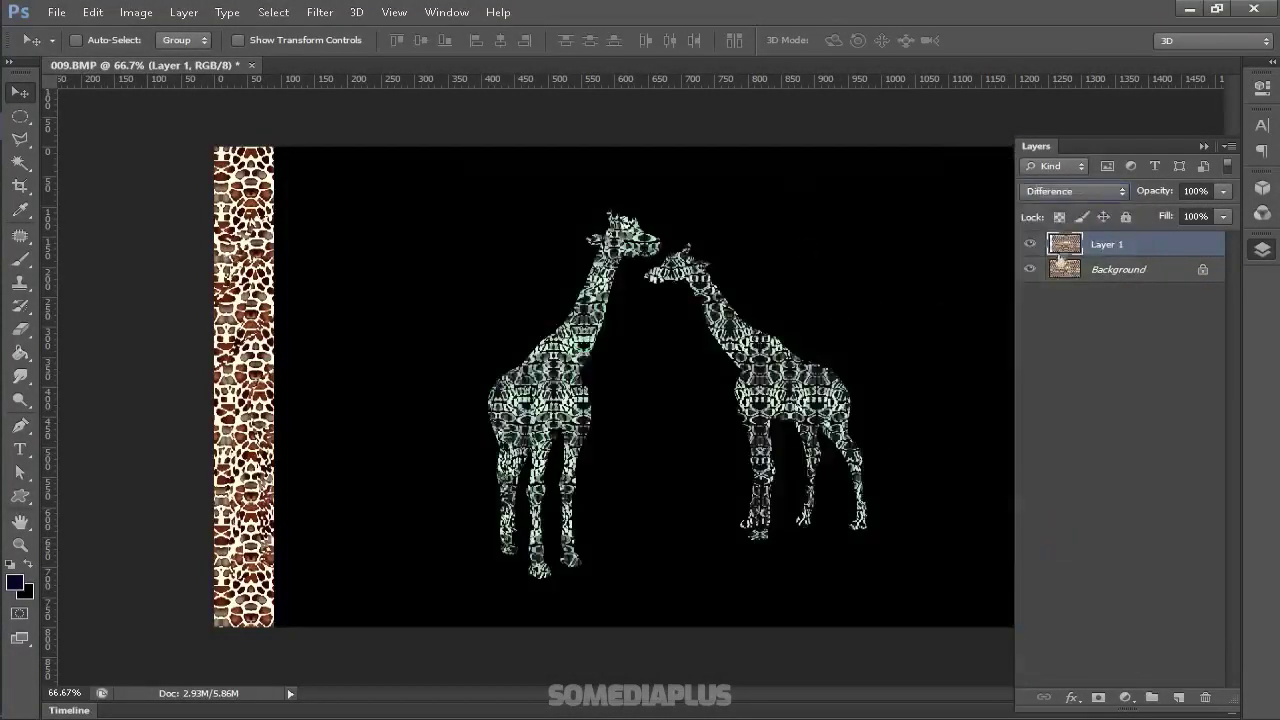
- Shift Layer 1 to the left, set its blending mode back to Normal and merge it into the Background
{"action": "left_click_drag", "start_coordinate": [829, 346], "coordinate": [615, 366]}
{"action": "left_click", "coordinate": [1092, 194]}
{"action": "left_click", "coordinate": [1062, 212]}
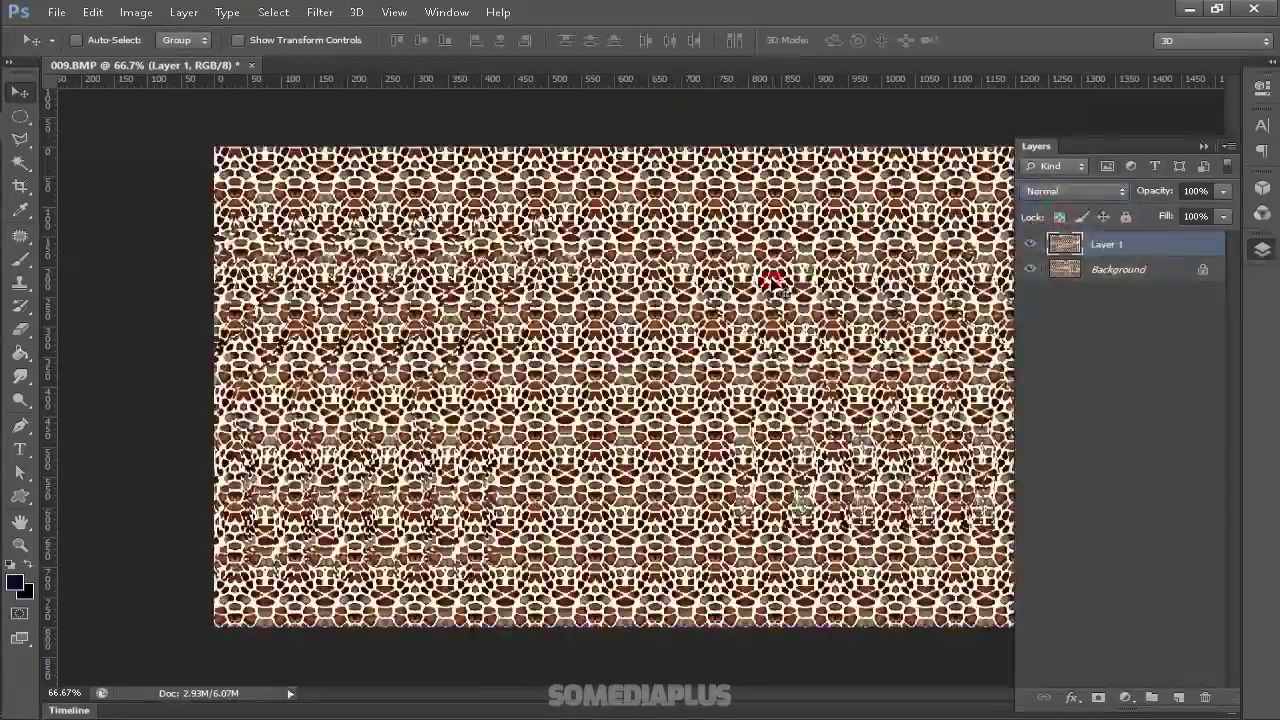
{"action": "key", "text": "ctrl+e"}
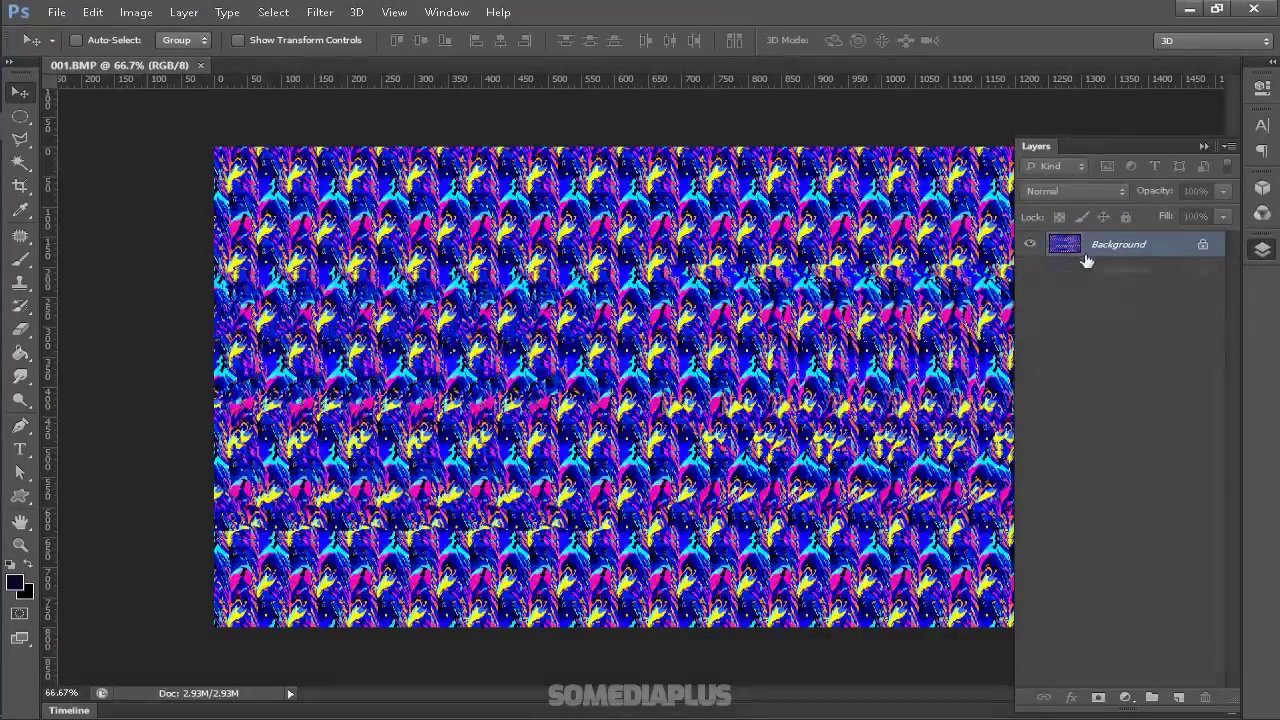
- Duplicate the Background layer of 001.BMP in Difference mode and offset the copy one pattern repeat to the right to reveal the emblem
{"action": "key", "text": "ctrl+j"}
{"action": "left_click", "coordinate": [1090, 191]}
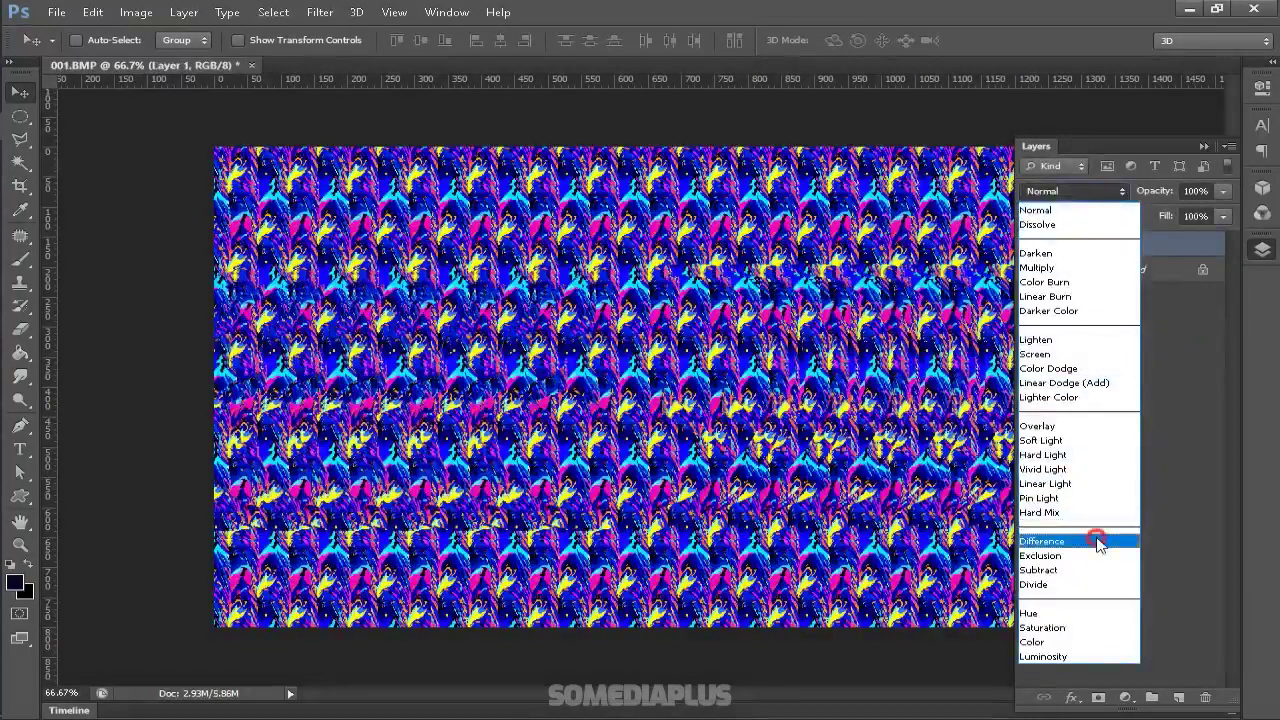
{"action": "left_click", "coordinate": [1041, 541]}
{"action": "left_click_drag", "start_coordinate": [368, 250], "coordinate": [432, 200]}
{"action": "left_click_drag", "start_coordinate": [423, 249], "coordinate": [474, 278]}
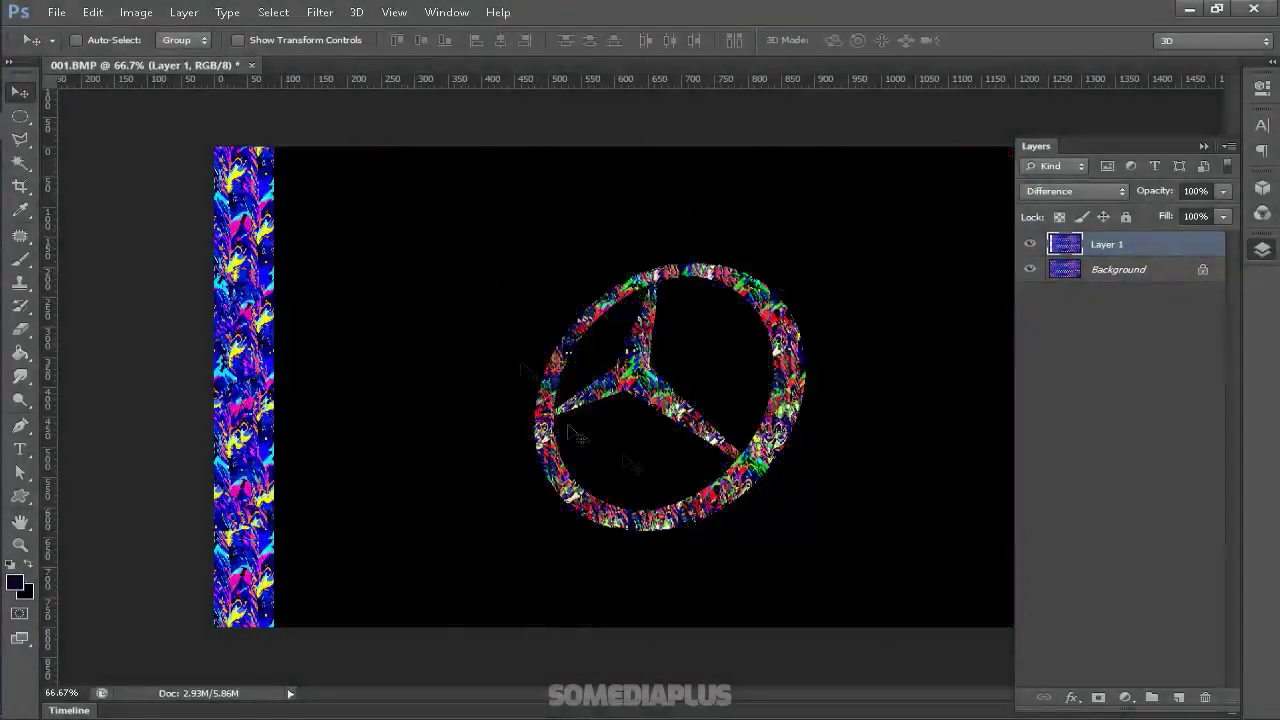
- Compare the emblem with Layer 1 hidden and with Exclusion, Subtract and Divide blending, and return the layer to Difference
{"action": "left_click", "coordinate": [1032, 245]}
{"action": "left_click", "coordinate": [1032, 245]}
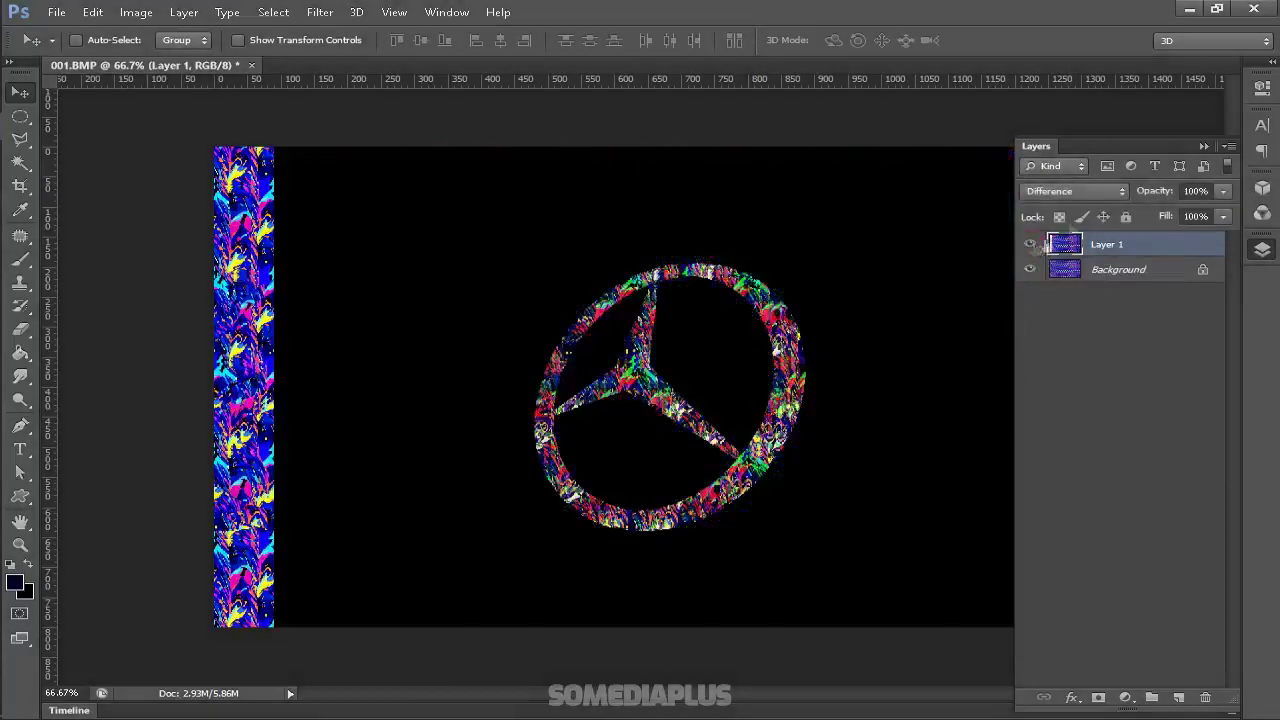
{"action": "left_click", "coordinate": [1075, 190]}
{"action": "left_click", "coordinate": [1078, 557]}
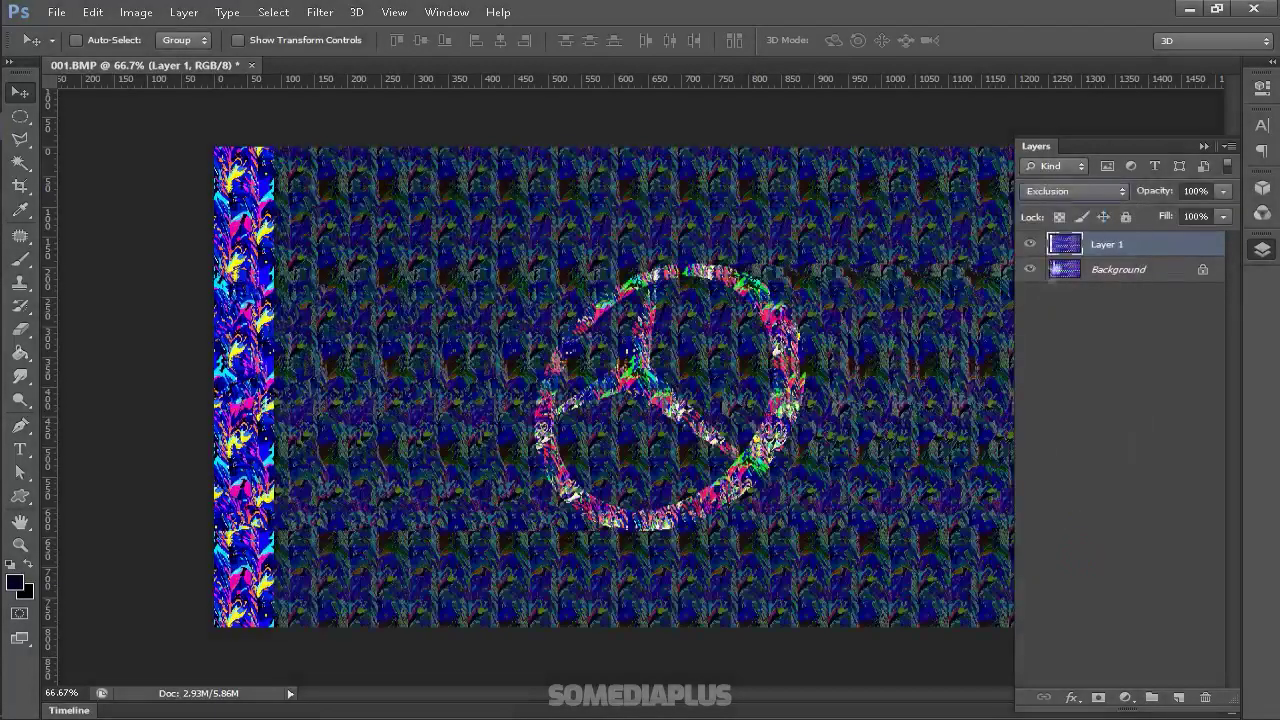
{"action": "left_click", "coordinate": [1057, 190]}
{"action": "left_click", "coordinate": [1060, 570]}
{"action": "left_click", "coordinate": [1061, 192]}
{"action": "left_click", "coordinate": [1089, 585]}
{"action": "left_click", "coordinate": [1070, 192]}
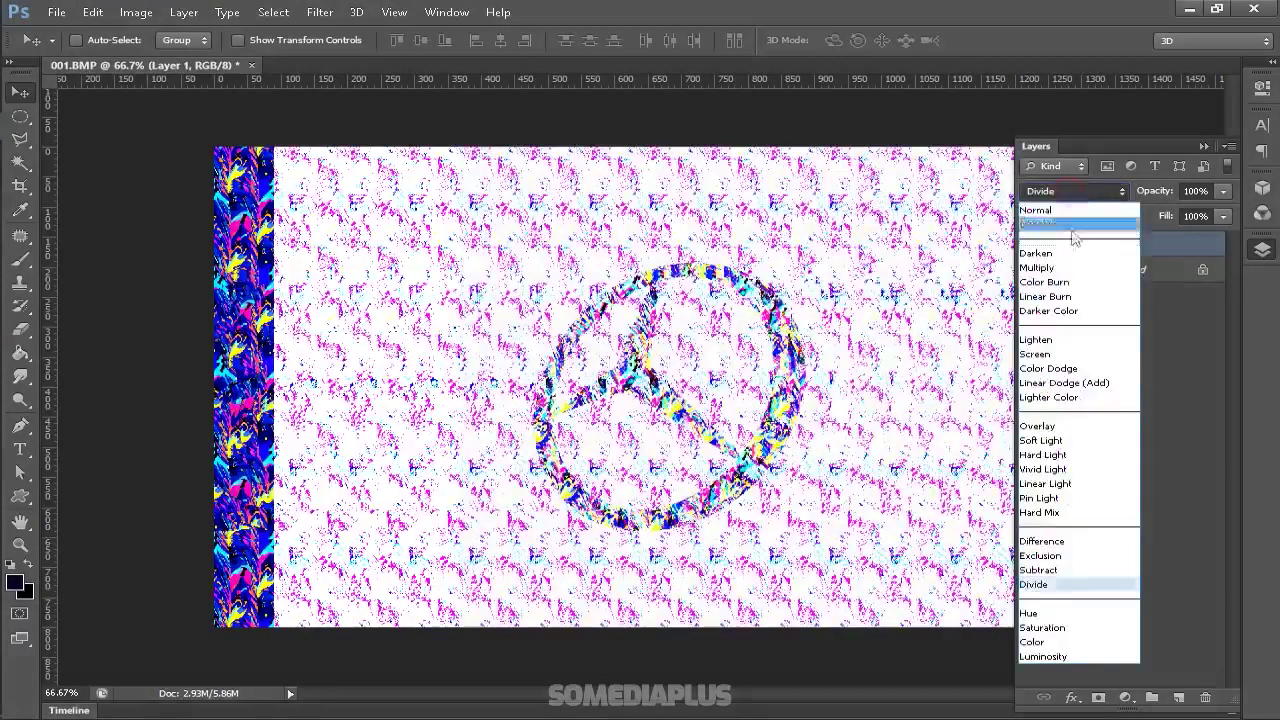
{"action": "left_click", "coordinate": [1122, 554]}
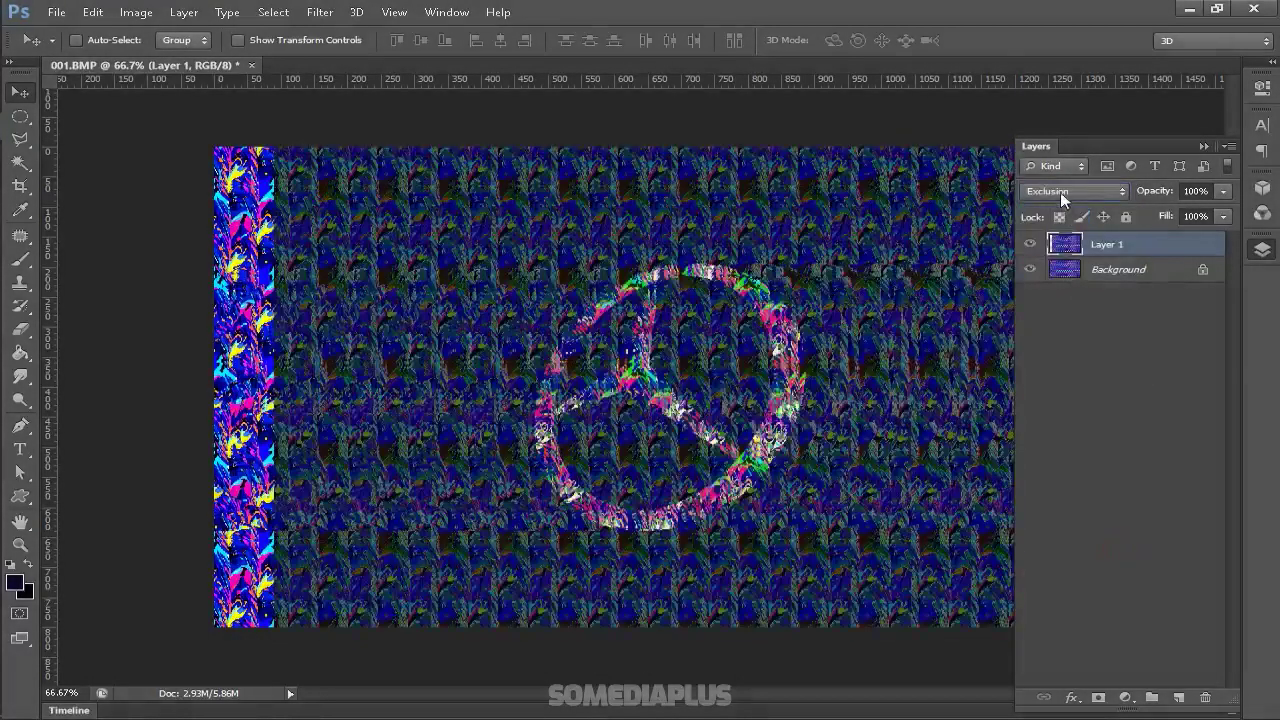
{"action": "scroll", "coordinate": [1063, 200], "scroll_direction": "up", "scroll_amount": 1}
- Try shifting Layer 1 slightly off its aligned position and undo the move
{"action": "mouse_move", "coordinate": [600, 252]}
{"action": "left_mouse_down"}
{"action": "mouse_move", "coordinate": [616, 326]}
{"action": "mouse_move", "coordinate": [600, 252]}
{"action": "left_mouse_up"}
{"action": "left_click_drag", "start_coordinate": [703, 362], "coordinate": [775, 420]}
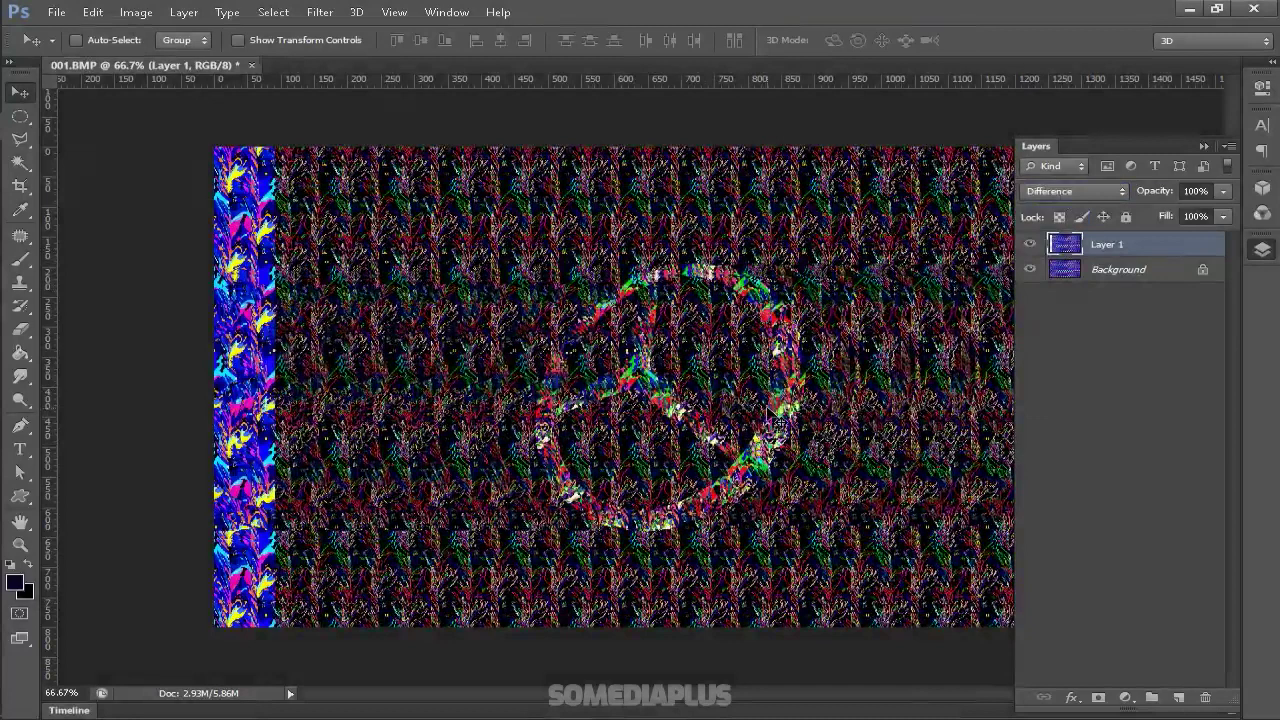
{"action": "scroll", "coordinate": [775, 420], "scroll_direction": "up", "scroll_amount": 1}
{"action": "key", "text": "ctrl+z"}
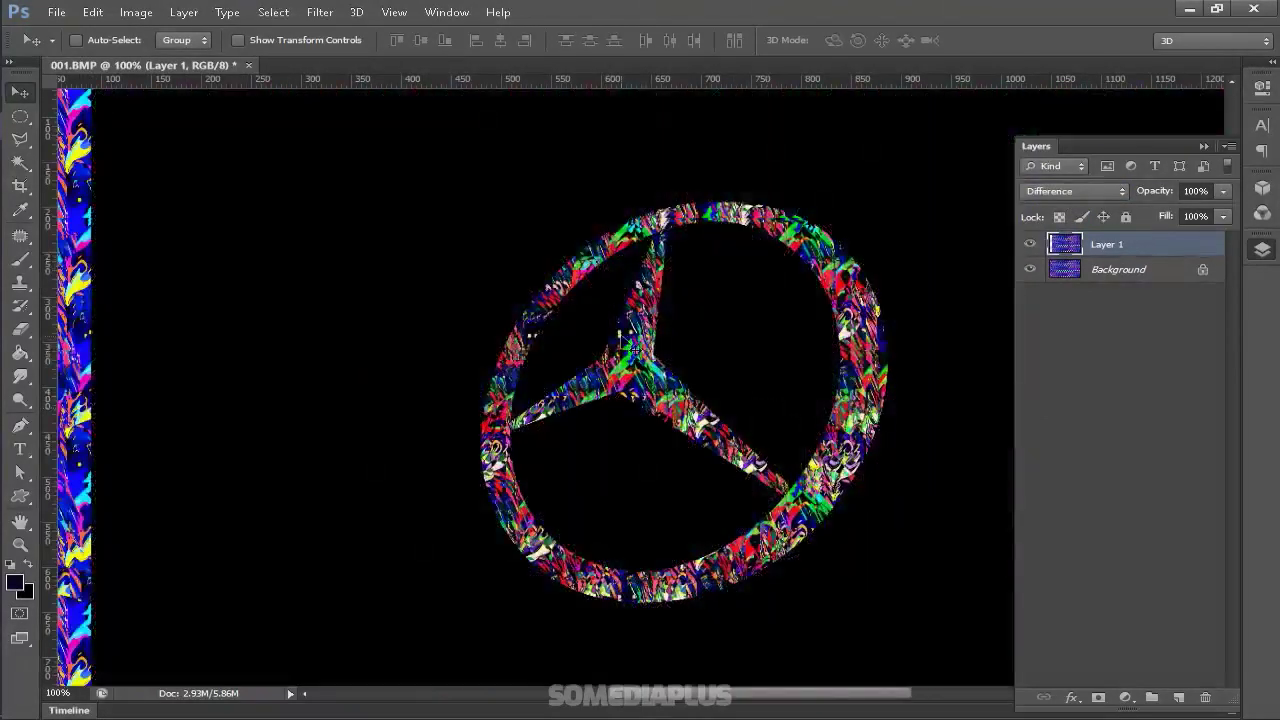
- Merge the emblem image's Layer 1 down into the Background
{"action": "scroll", "coordinate": [635, 350], "scroll_direction": "down", "scroll_amount": 1}
{"action": "scroll", "coordinate": [622, 342], "scroll_direction": "down", "scroll_amount": 1}
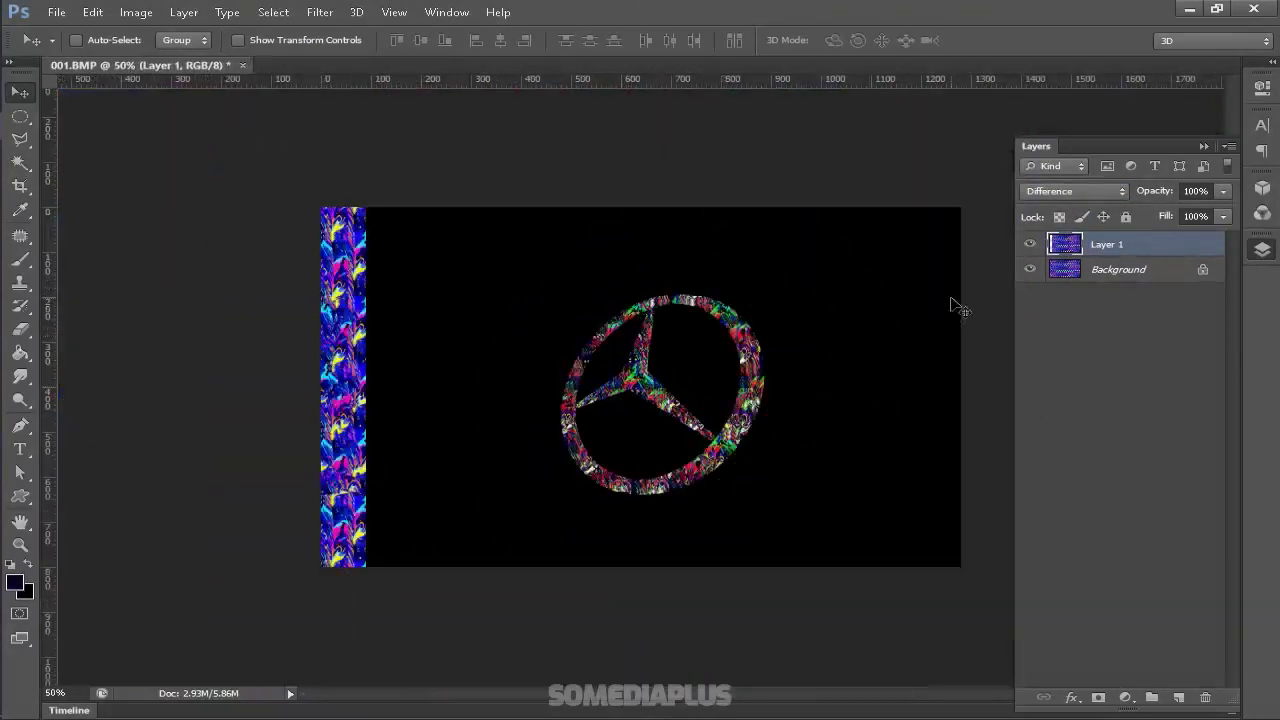
{"action": "key", "text": "ctrl+e"}
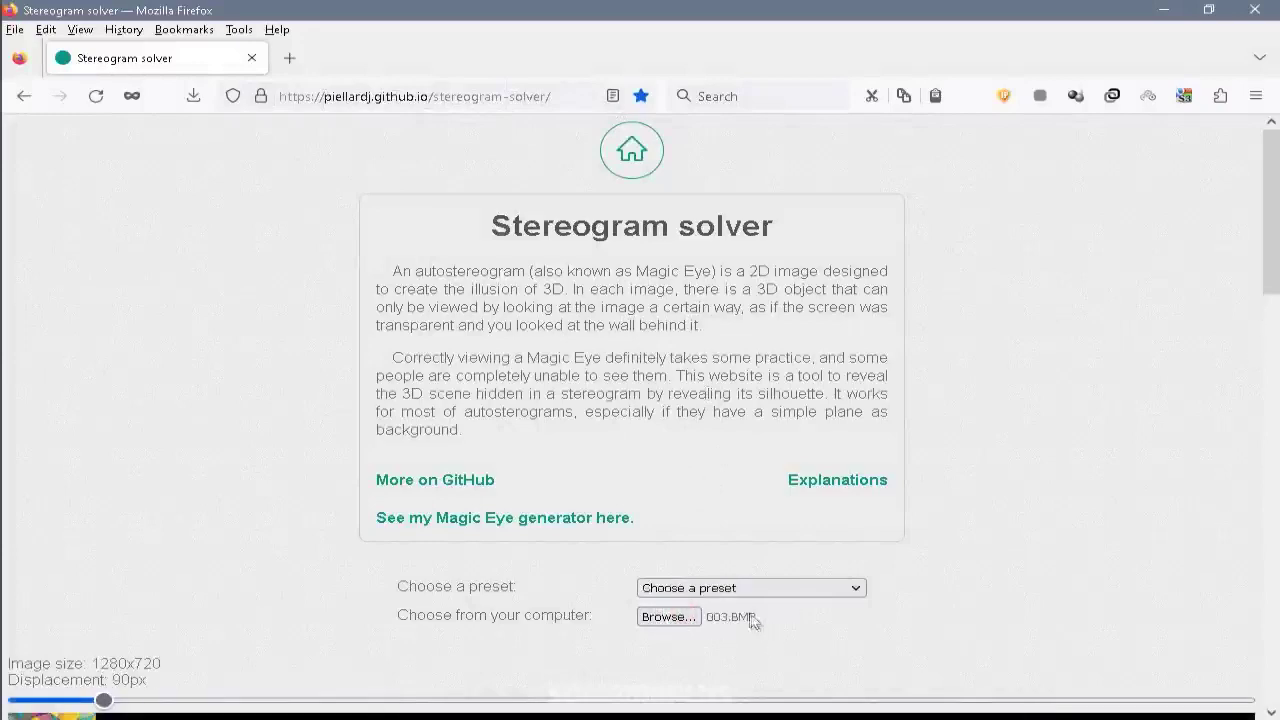
- Switch to the Stereogram solver page and vary the displacement of 003.BMP to 88 px and back to 90 px
{"action": "scroll", "coordinate": [751, 587], "scroll_direction": "down", "scroll_amount": 5}
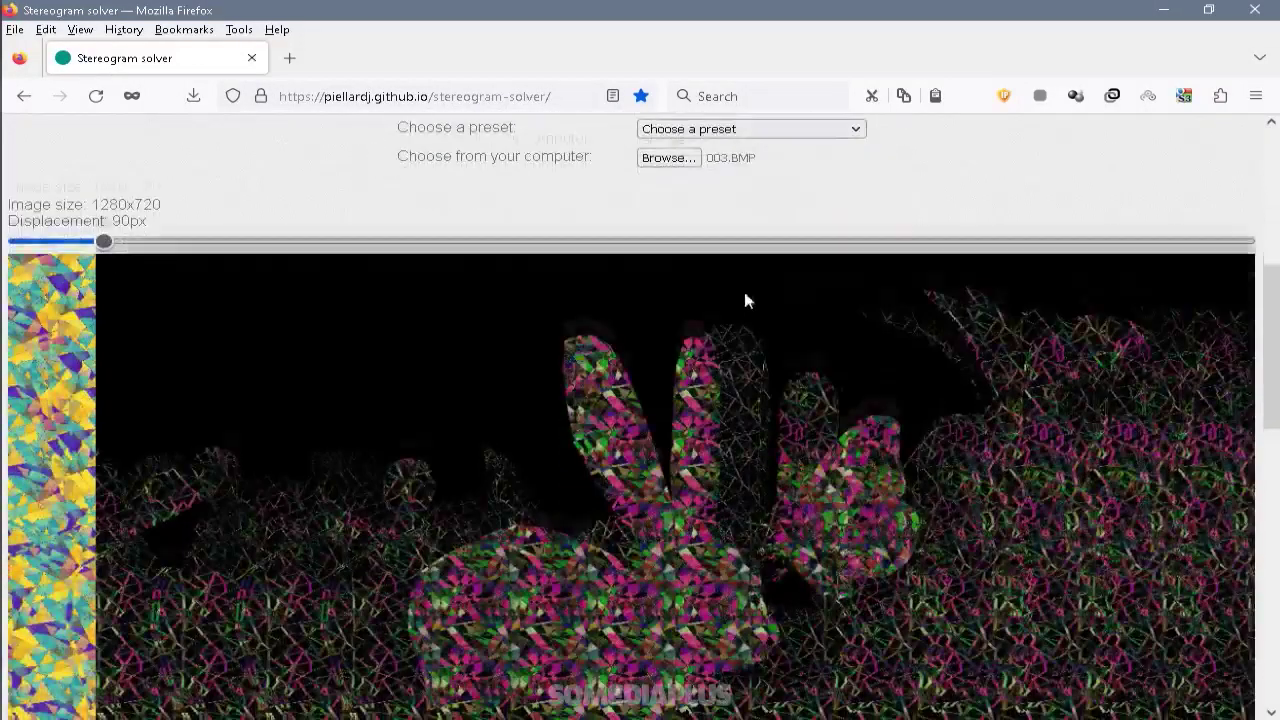
{"action": "scroll", "coordinate": [745, 298], "scroll_direction": "down", "scroll_amount": 3}
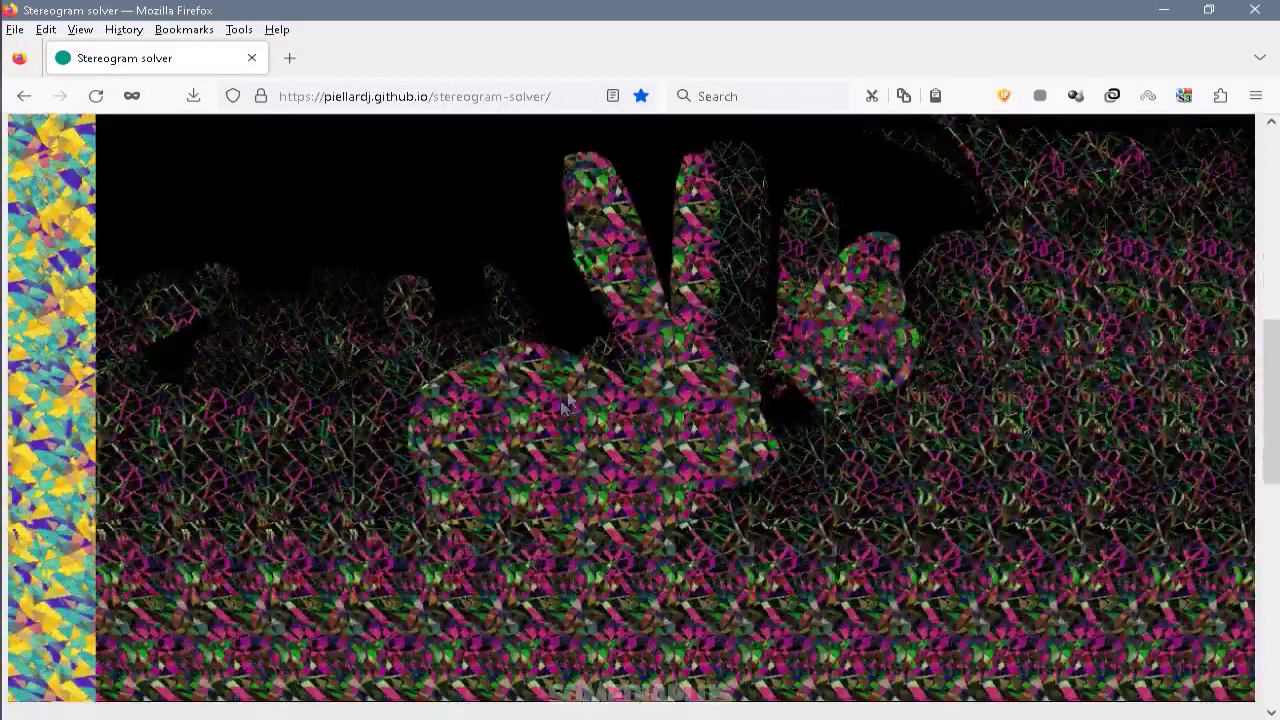
{"action": "scroll", "coordinate": [534, 418], "scroll_direction": "down", "scroll_amount": 3}
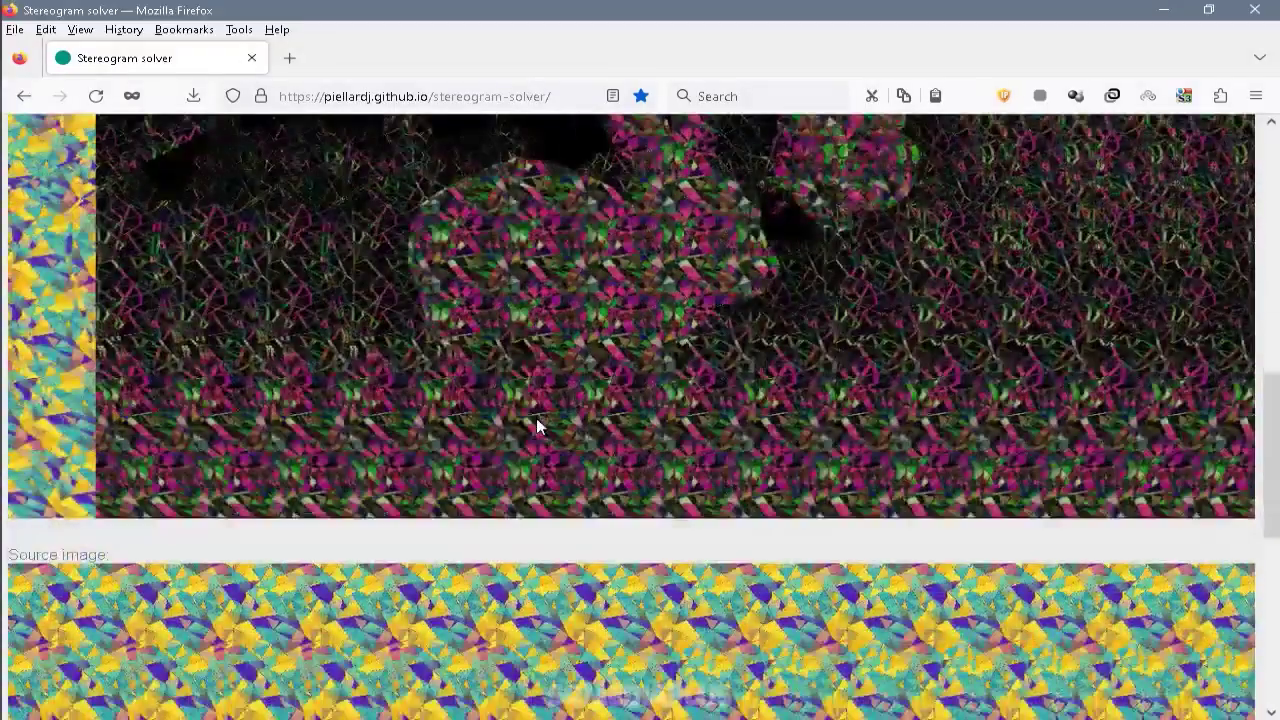
{"action": "scroll", "coordinate": [536, 418], "scroll_direction": "up", "scroll_amount": 8}
{"action": "mouse_move", "coordinate": [104, 333]}
{"action": "left_mouse_down"}
{"action": "mouse_move", "coordinate": [129, 333]}
{"action": "mouse_move", "coordinate": [104, 340]}
{"action": "left_mouse_up"}
{"action": "scroll", "coordinate": [292, 456], "scroll_direction": "down", "scroll_amount": 2}
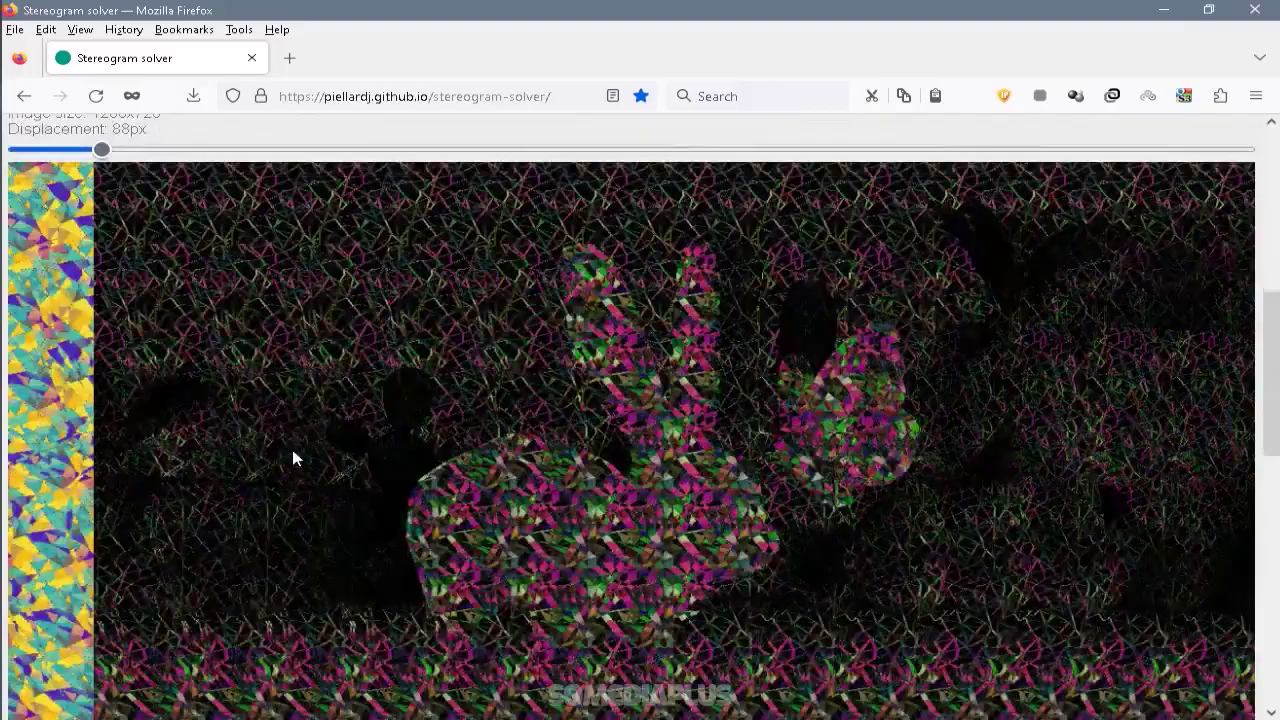
{"action": "key", "text": "Right"}
{"action": "key", "text": "Right"}
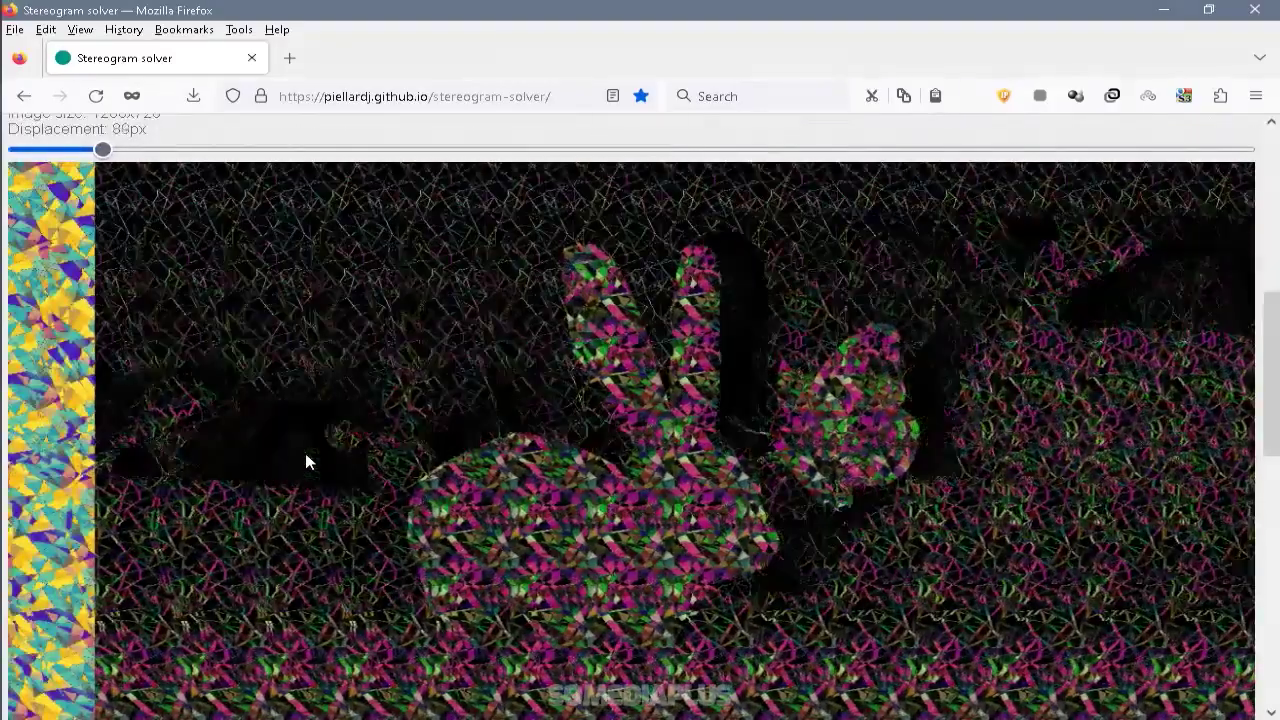
- Examine the solved 003.BMP result alongside its source image further down the page
{"action": "scroll", "coordinate": [338, 494], "scroll_direction": "down", "scroll_amount": 3}
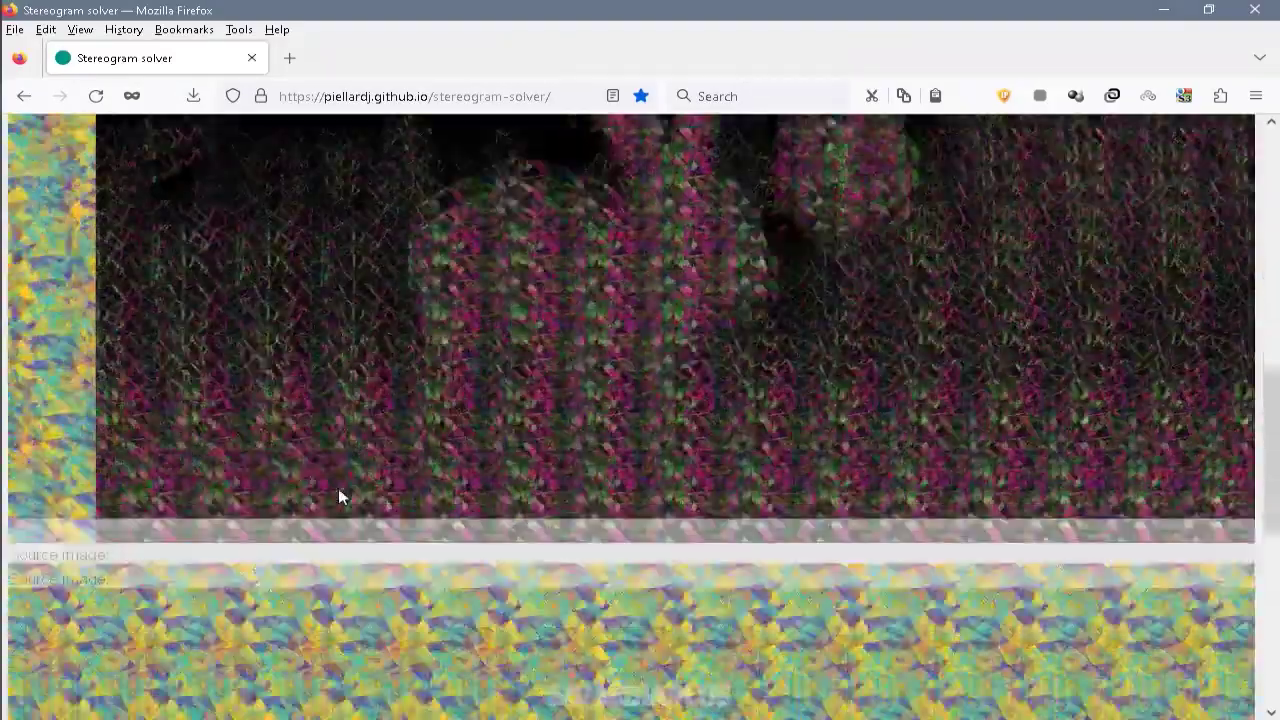
{"action": "scroll", "coordinate": [338, 496], "scroll_direction": "down", "scroll_amount": 5}
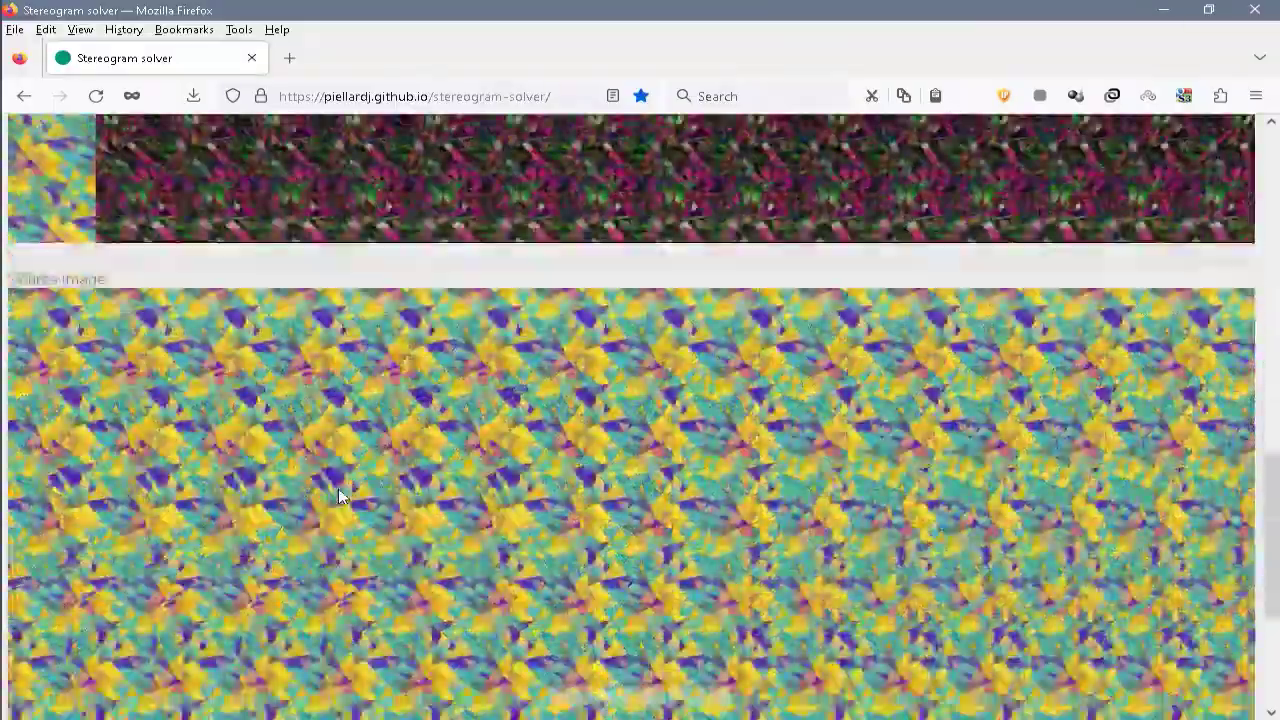
{"action": "scroll", "coordinate": [338, 488], "scroll_direction": "up", "scroll_amount": 8}
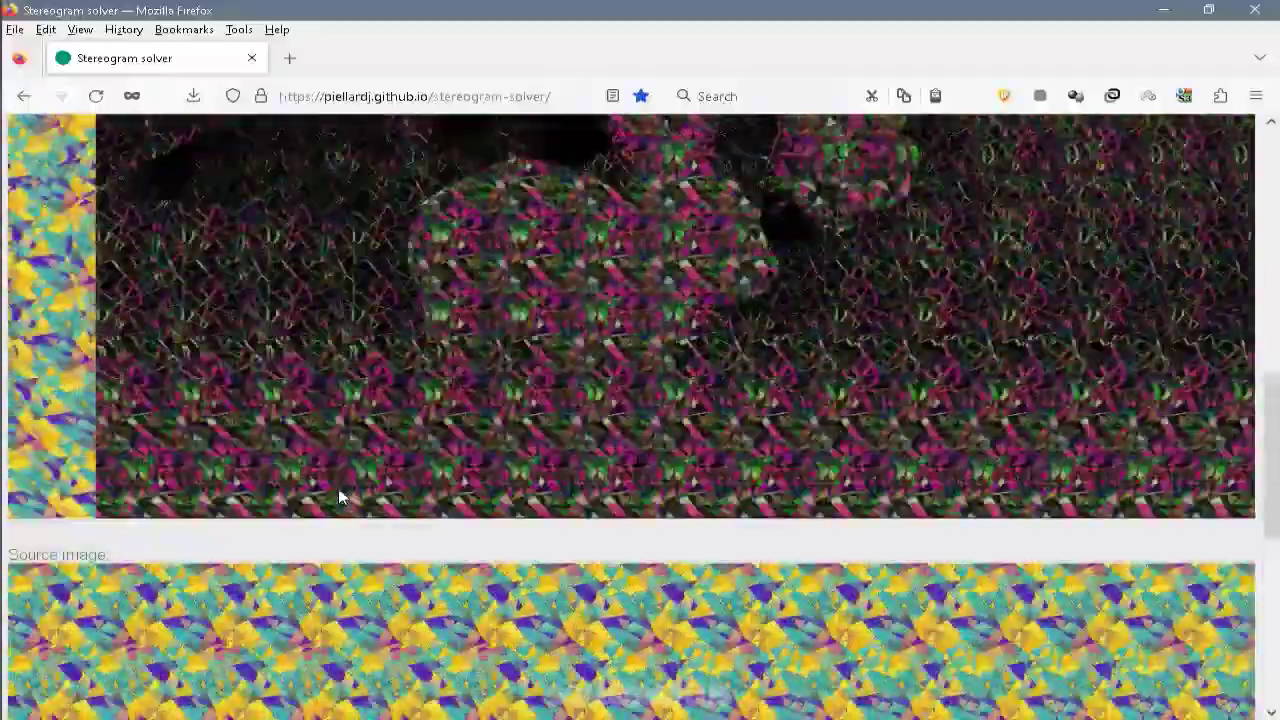
{"action": "scroll", "coordinate": [338, 488], "scroll_direction": "down", "scroll_amount": 4}
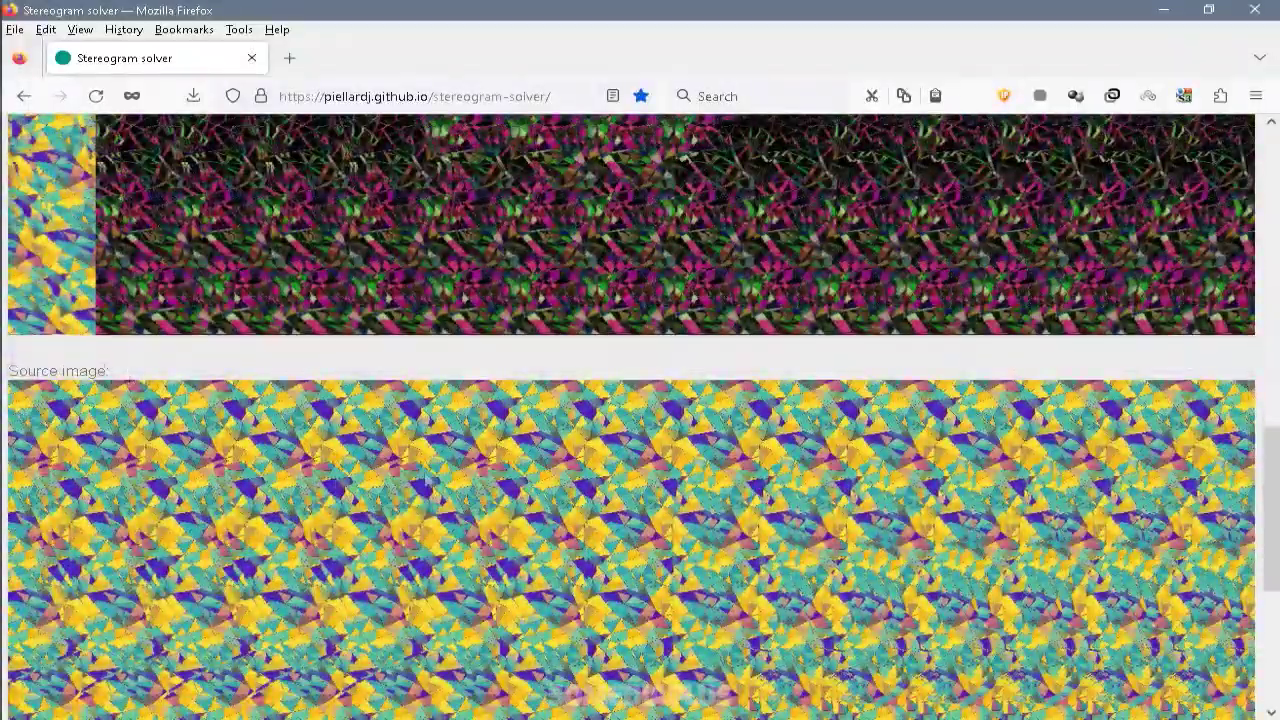
{"action": "scroll", "coordinate": [424, 472], "scroll_direction": "up", "scroll_amount": 6}
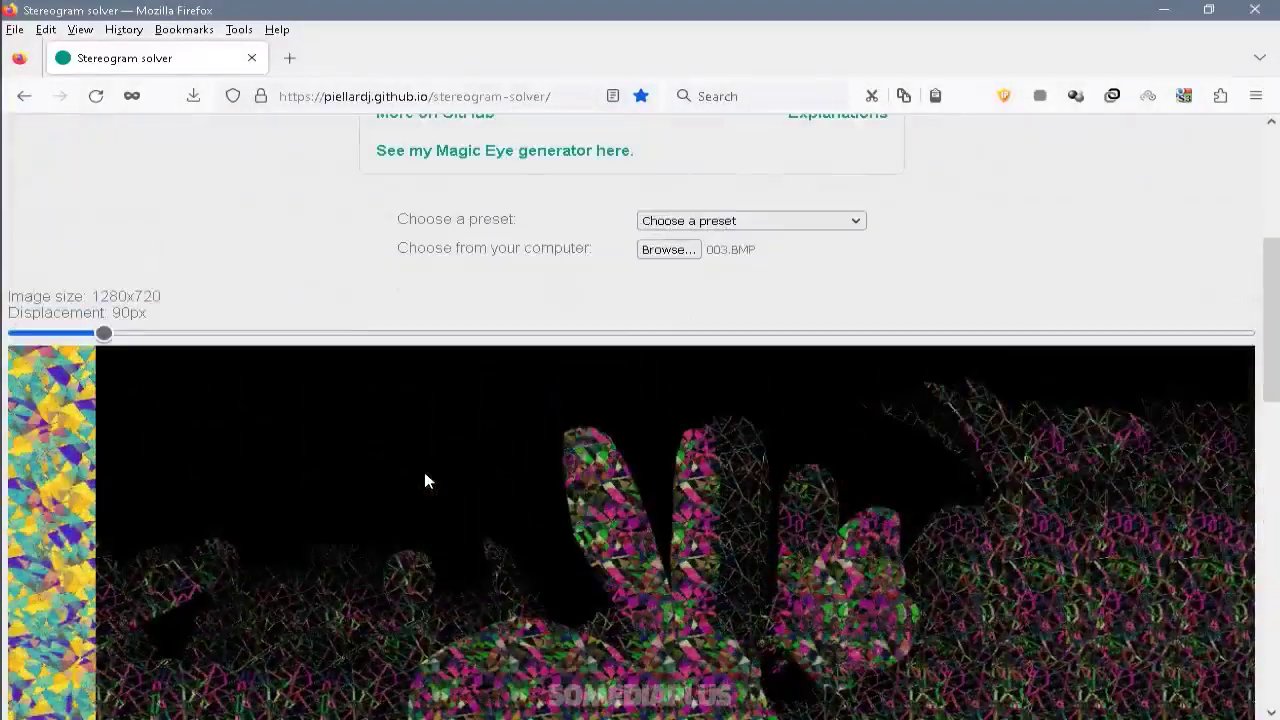
{"action": "scroll", "coordinate": [426, 476], "scroll_direction": "down", "scroll_amount": 2}
{"action": "scroll", "coordinate": [545, 495], "scroll_direction": "up", "scroll_amount": 4}
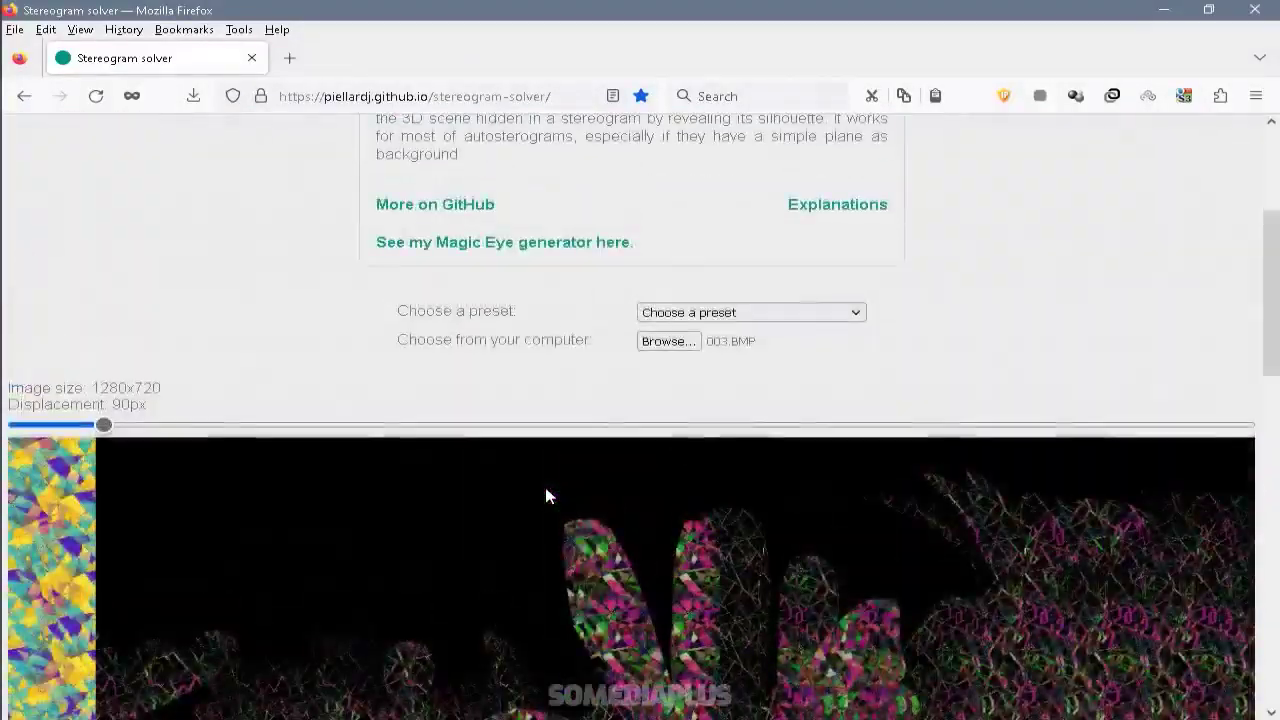
- Load the Shark preset and view its revealed silhouette together with the source image
{"action": "left_click", "coordinate": [692, 416]}
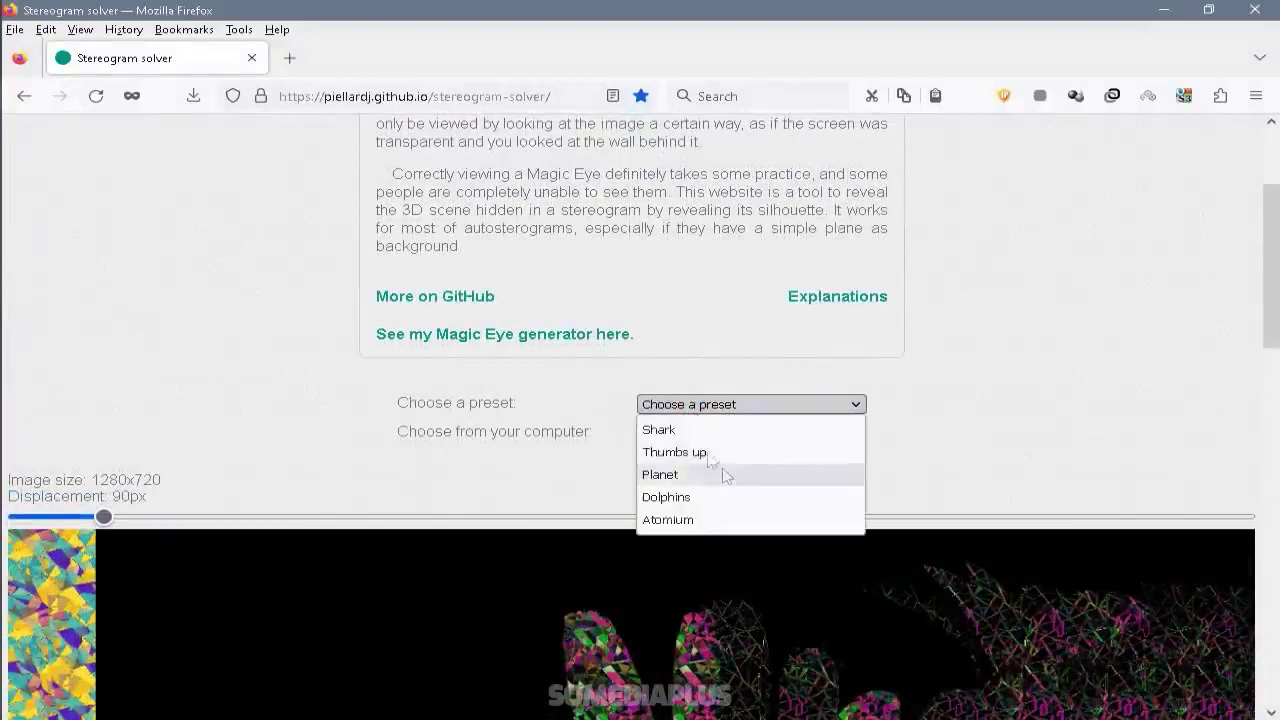
{"action": "left_click", "coordinate": [657, 432]}
{"action": "scroll", "coordinate": [648, 443], "scroll_direction": "down", "scroll_amount": 2}
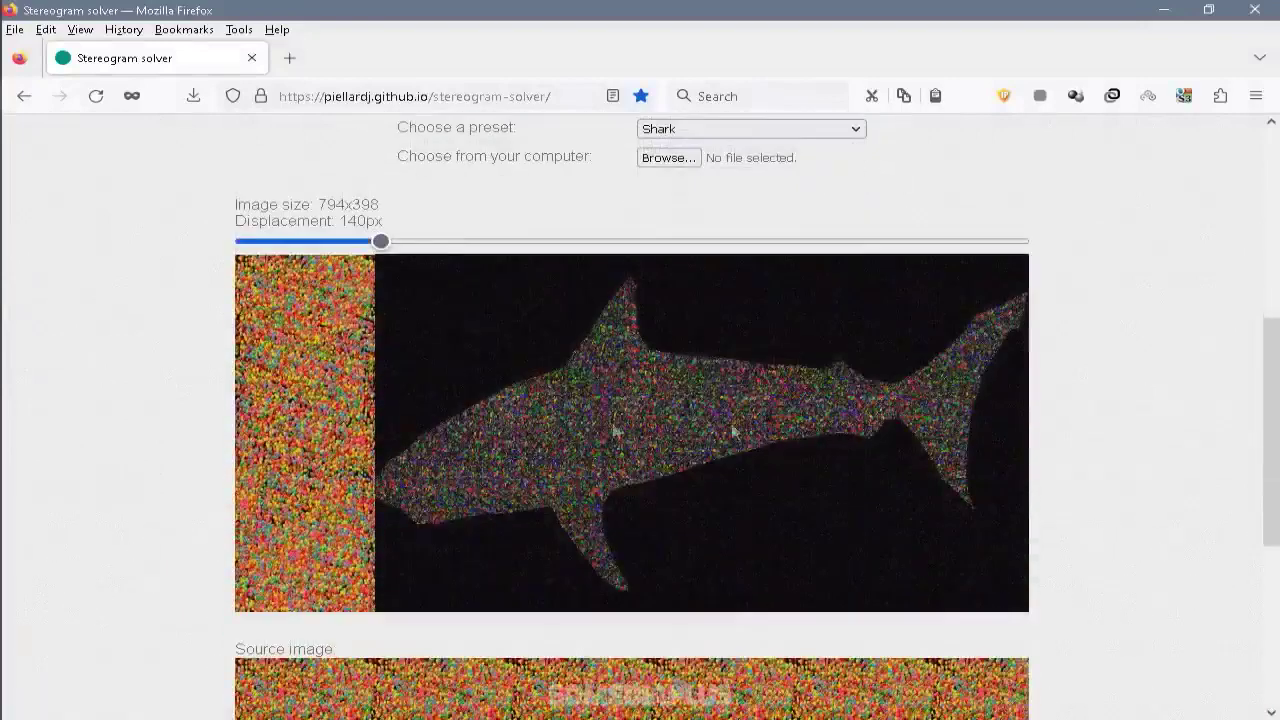
{"action": "scroll", "coordinate": [620, 540], "scroll_direction": "down", "scroll_amount": 3}
{"action": "scroll", "coordinate": [620, 530], "scroll_direction": "up", "scroll_amount": 3}
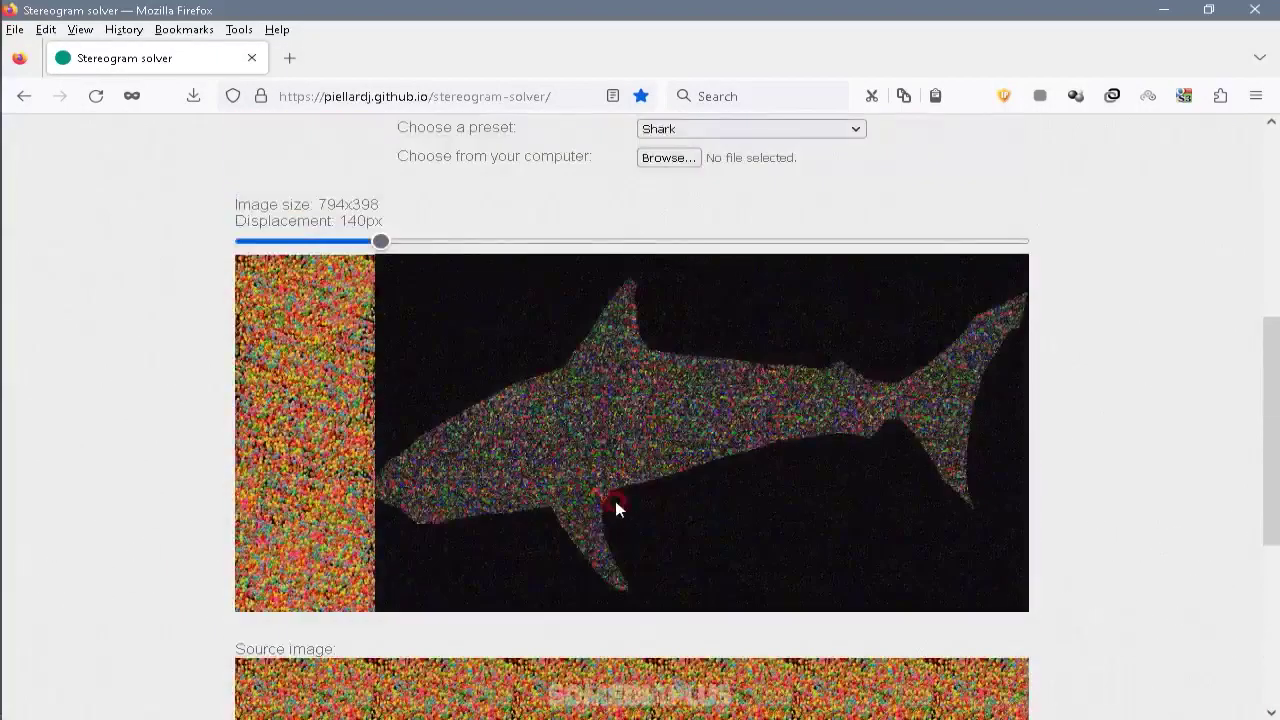
- Try other displacement values on the Shark stereogram and return to 140 px
{"action": "left_click_drag", "start_coordinate": [380, 241], "coordinate": [409, 242]}
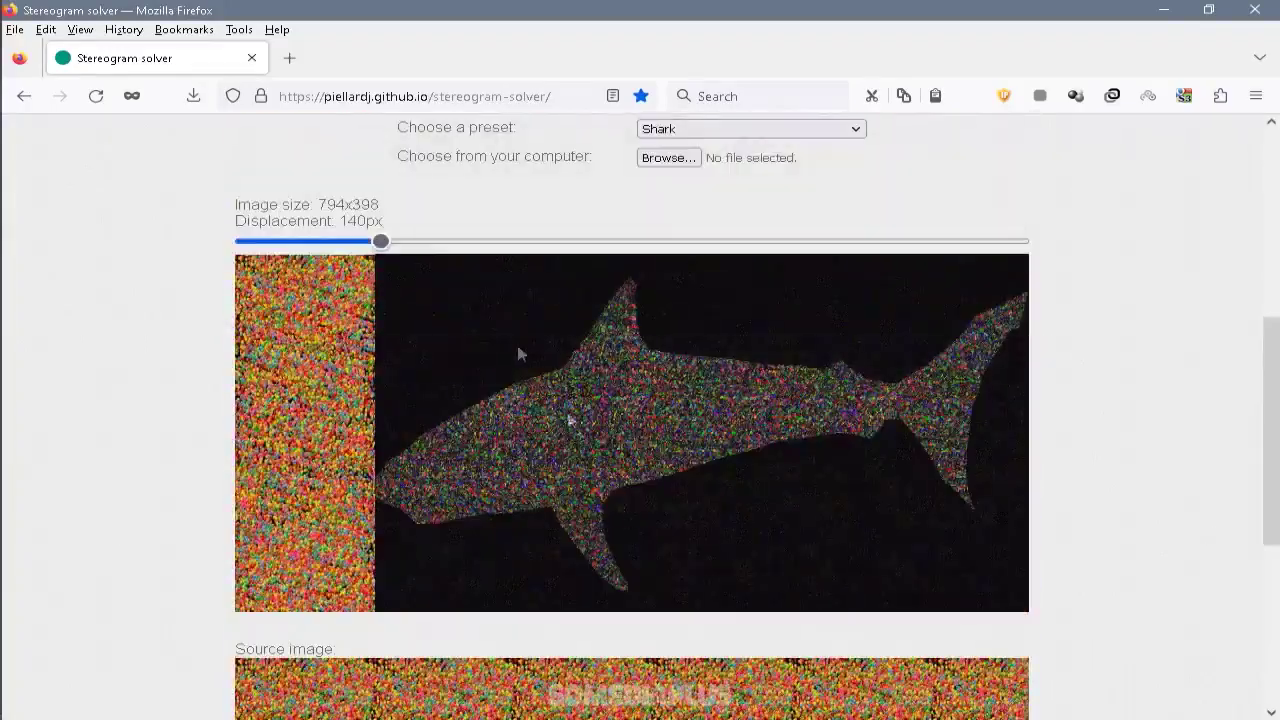
{"action": "left_click_drag", "start_coordinate": [381, 243], "coordinate": [388, 246]}
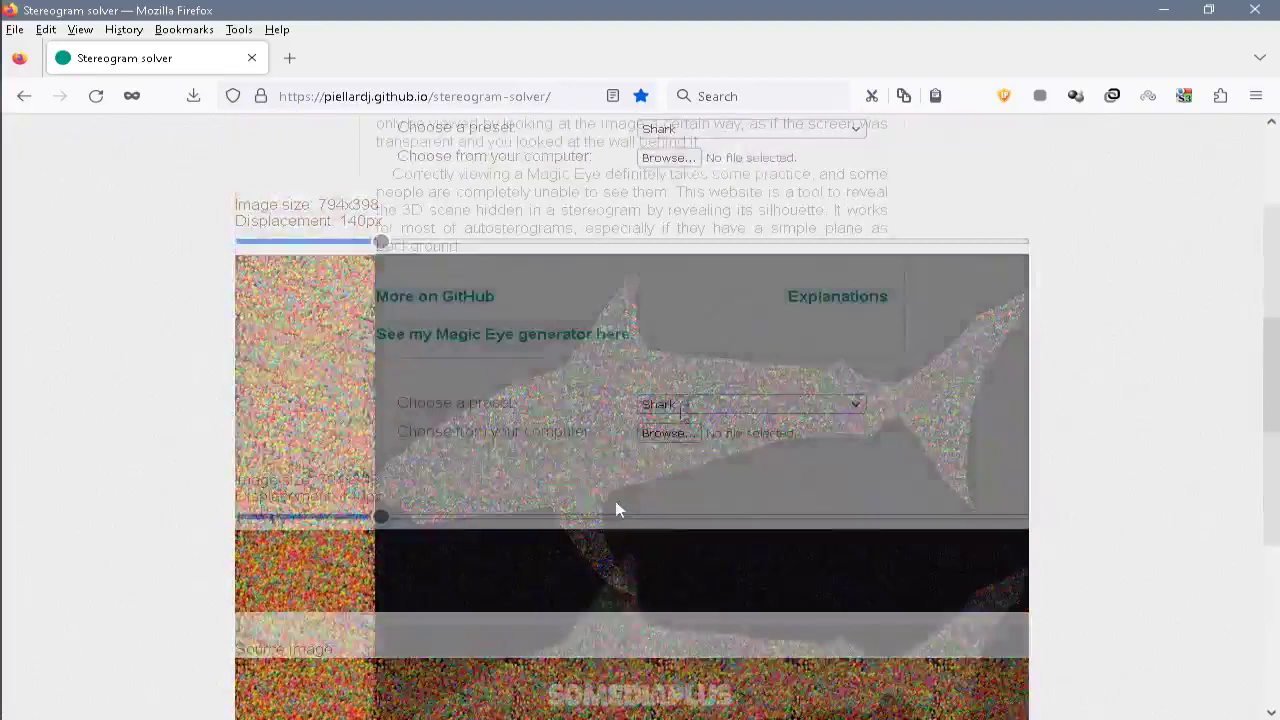
- Load the Thumbs up preset and slightly vary the displacement of its stereogram
{"action": "left_click", "coordinate": [681, 407]}
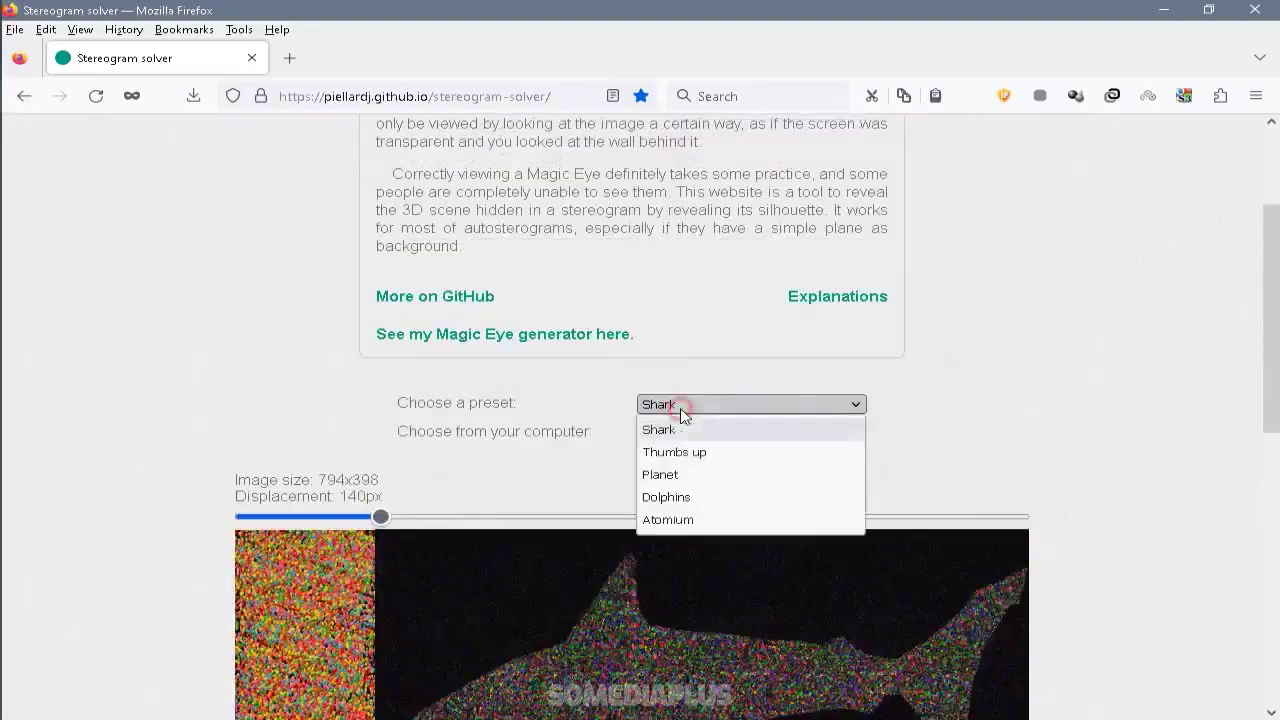
{"action": "left_click", "coordinate": [729, 464]}
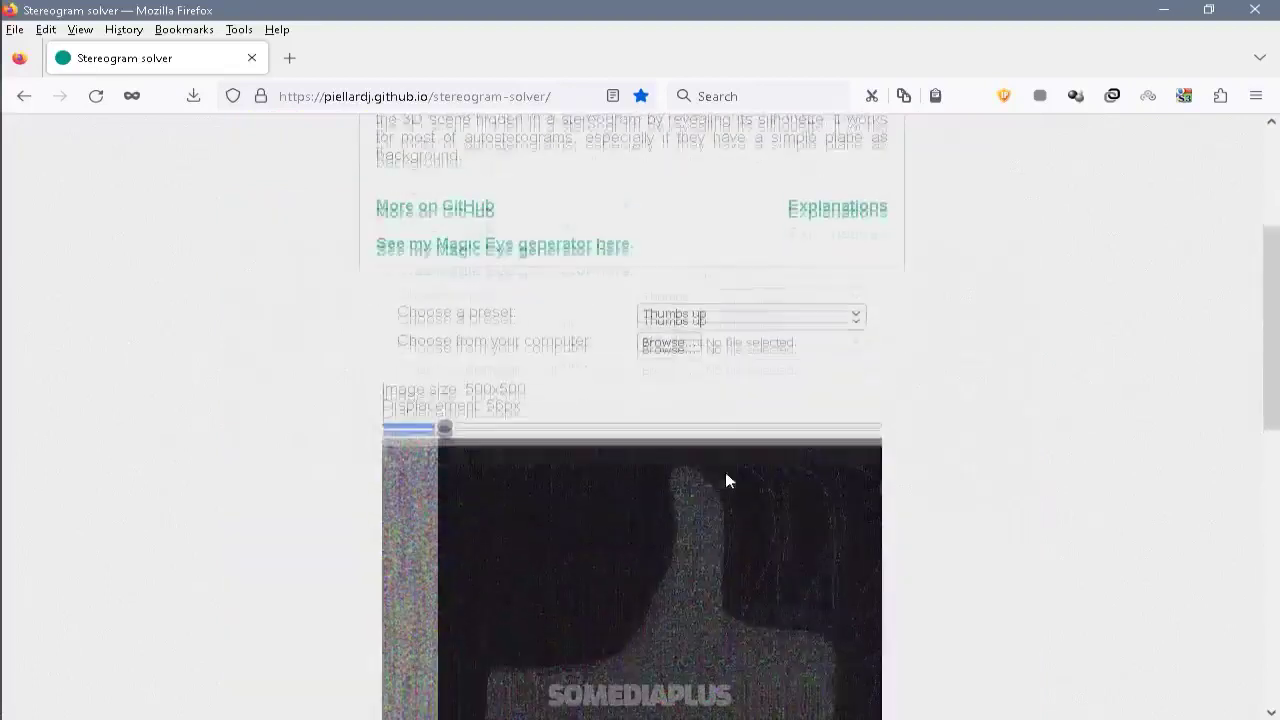
{"action": "left_click_drag", "start_coordinate": [445, 241], "coordinate": [443, 246]}
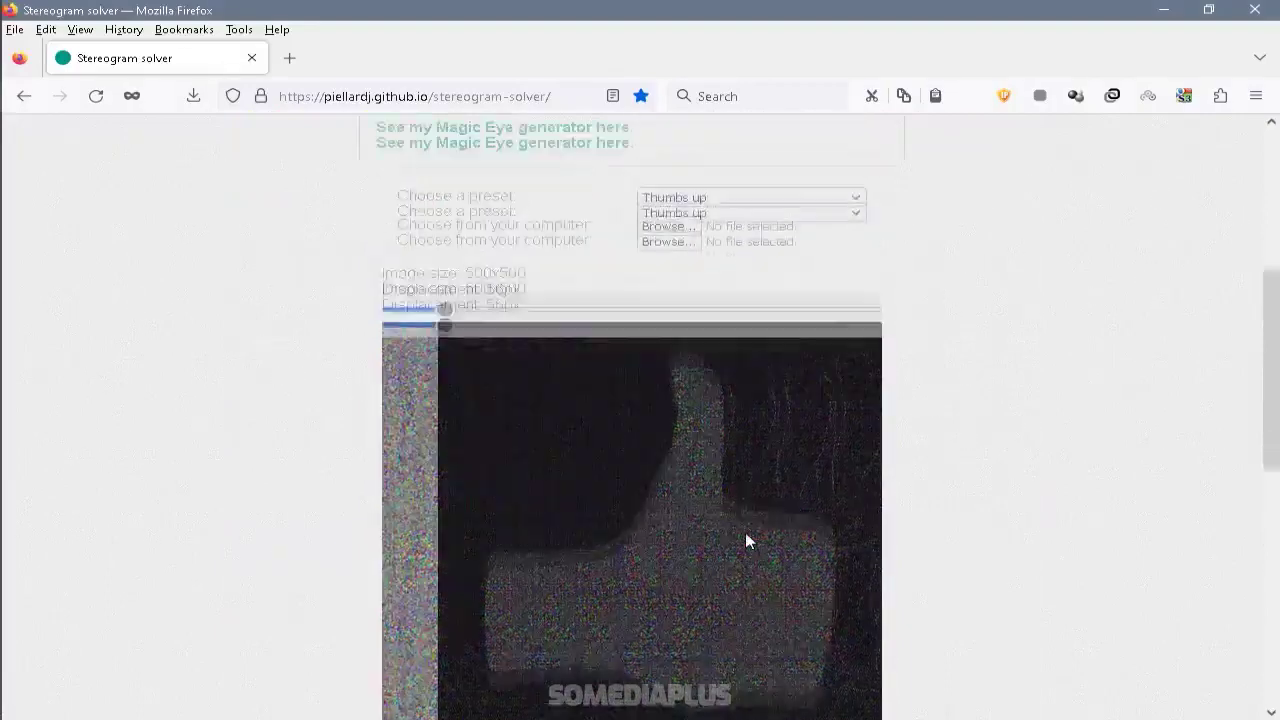
- Load the Planet preset and vary its displacement up to 58 px, ending at 56 px
{"action": "left_click", "coordinate": [697, 221]}
{"action": "left_click", "coordinate": [728, 292]}
{"action": "mouse_move", "coordinate": [430, 334]}
{"action": "left_mouse_down"}
{"action": "mouse_move", "coordinate": [465, 335]}
{"action": "mouse_move", "coordinate": [438, 334]}
{"action": "left_mouse_up"}
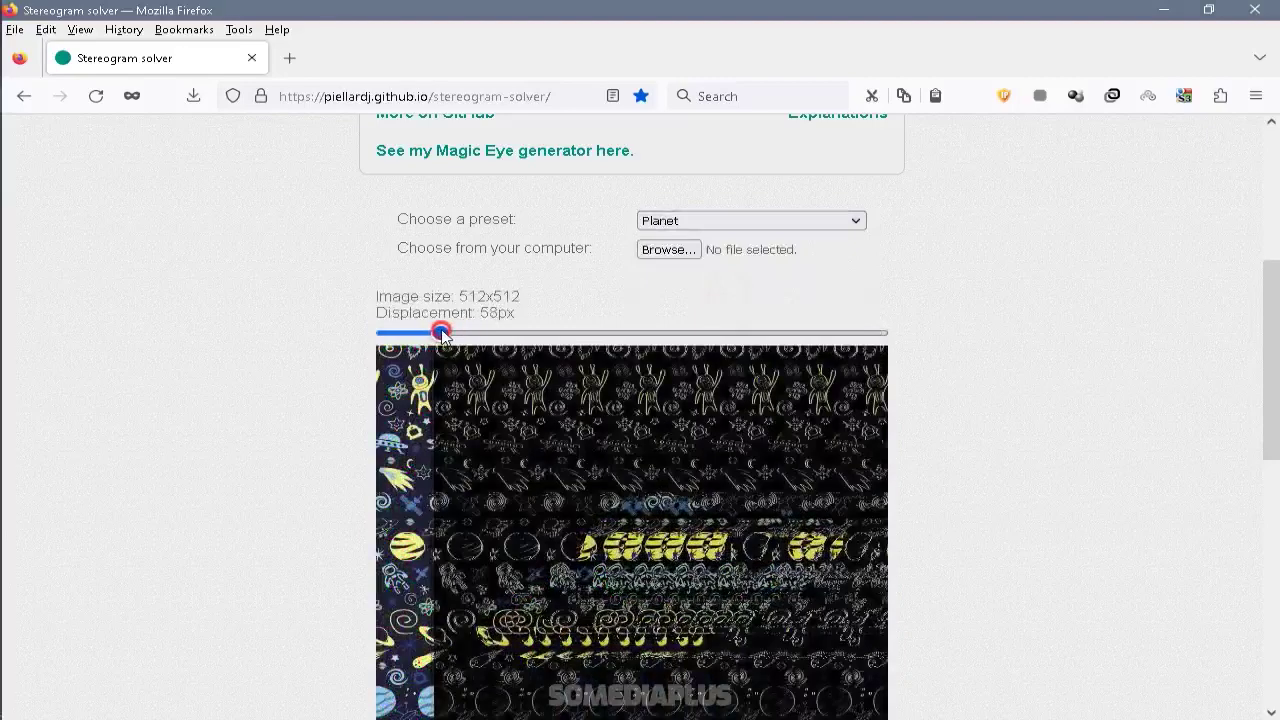
- Load the Dolphins preset, adjust its displacement to 57 px and compare the revealed silhouette with the source image
{"action": "left_click", "coordinate": [706, 220]}
{"action": "left_click", "coordinate": [710, 310]}
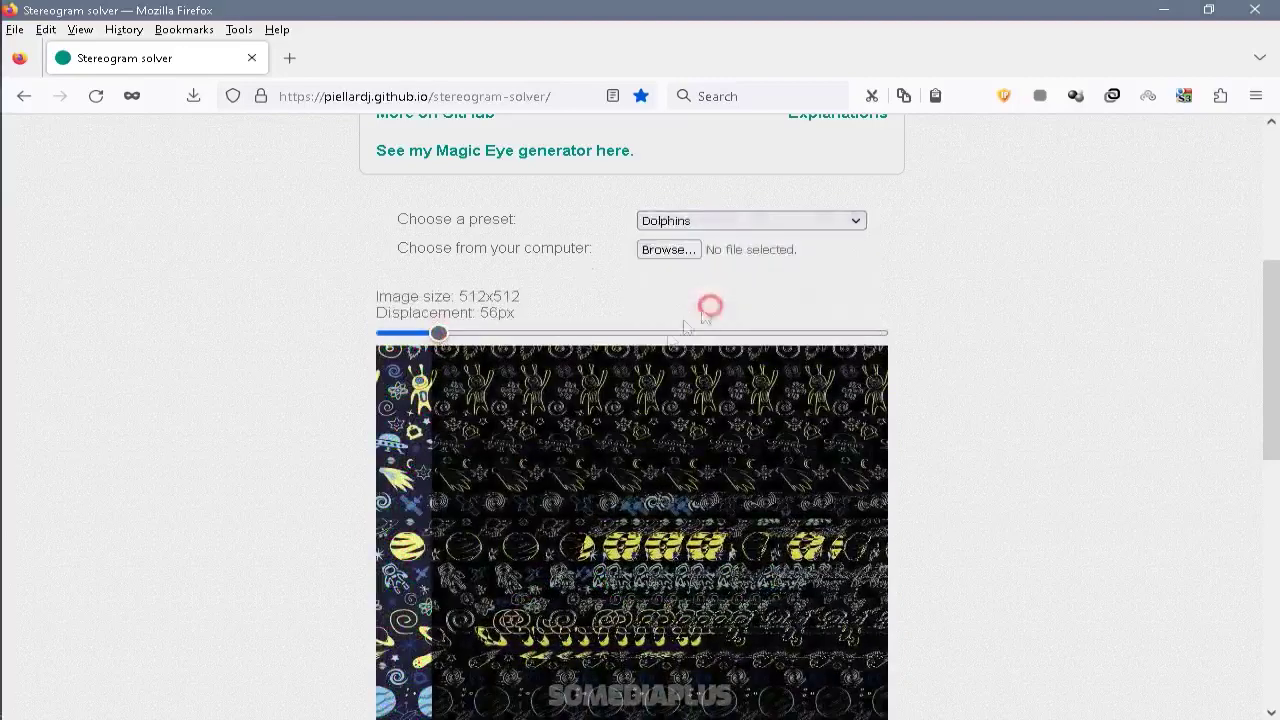
{"action": "mouse_move", "coordinate": [443, 343]}
{"action": "left_mouse_down"}
{"action": "mouse_move", "coordinate": [455, 333]}
{"action": "mouse_move", "coordinate": [440, 334]}
{"action": "left_mouse_up"}
{"action": "scroll", "coordinate": [475, 515], "scroll_direction": "down", "scroll_amount": 3}
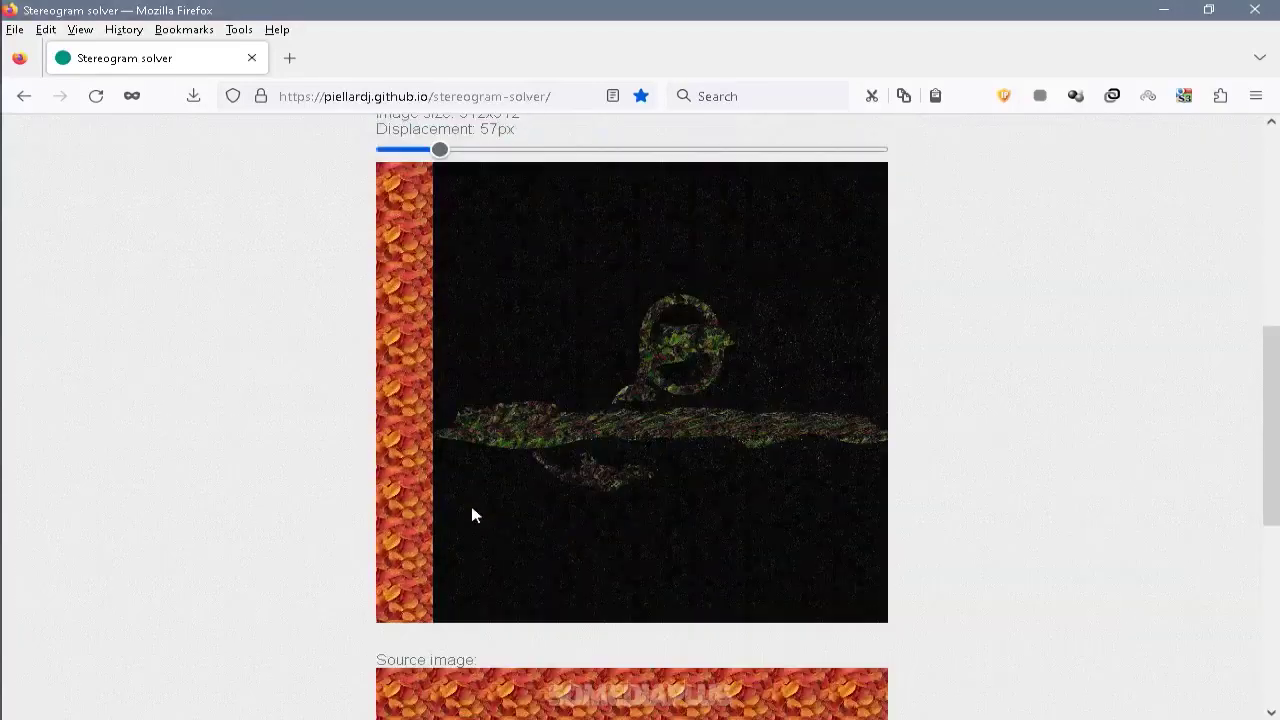
{"action": "scroll", "coordinate": [475, 515], "scroll_direction": "down", "scroll_amount": 7}
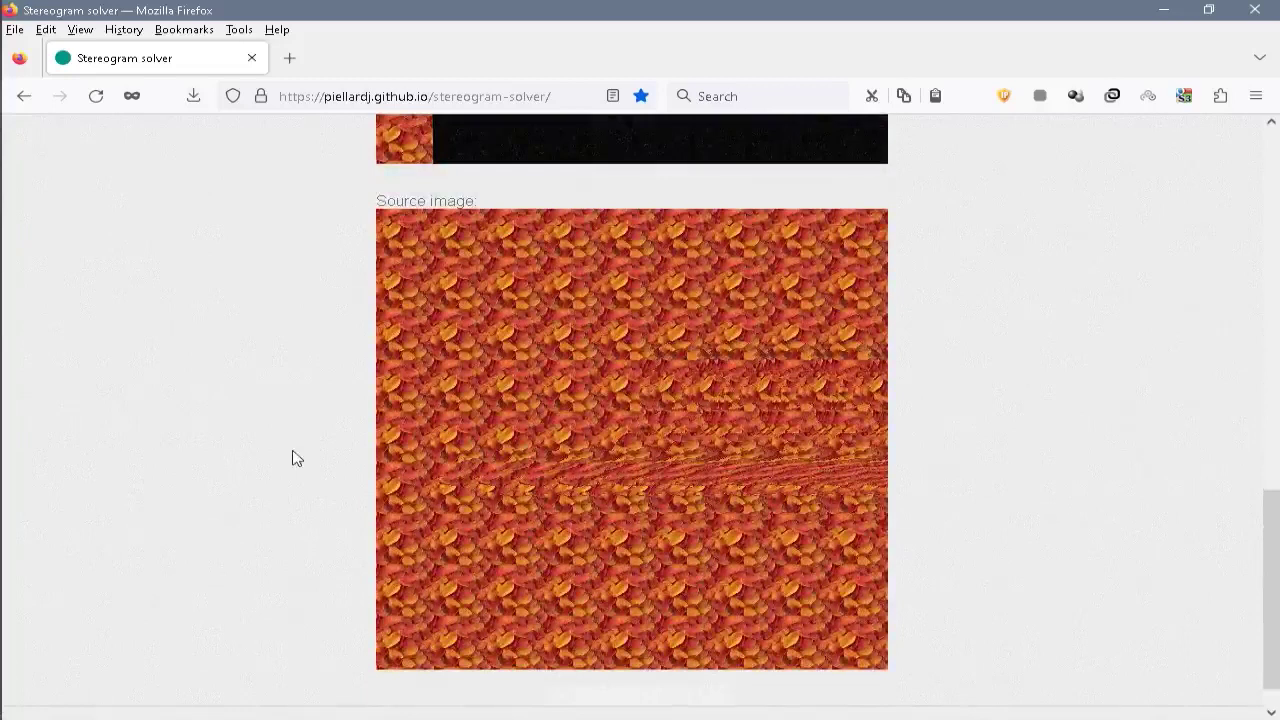
{"action": "scroll", "coordinate": [292, 458], "scroll_direction": "up", "scroll_amount": 9}
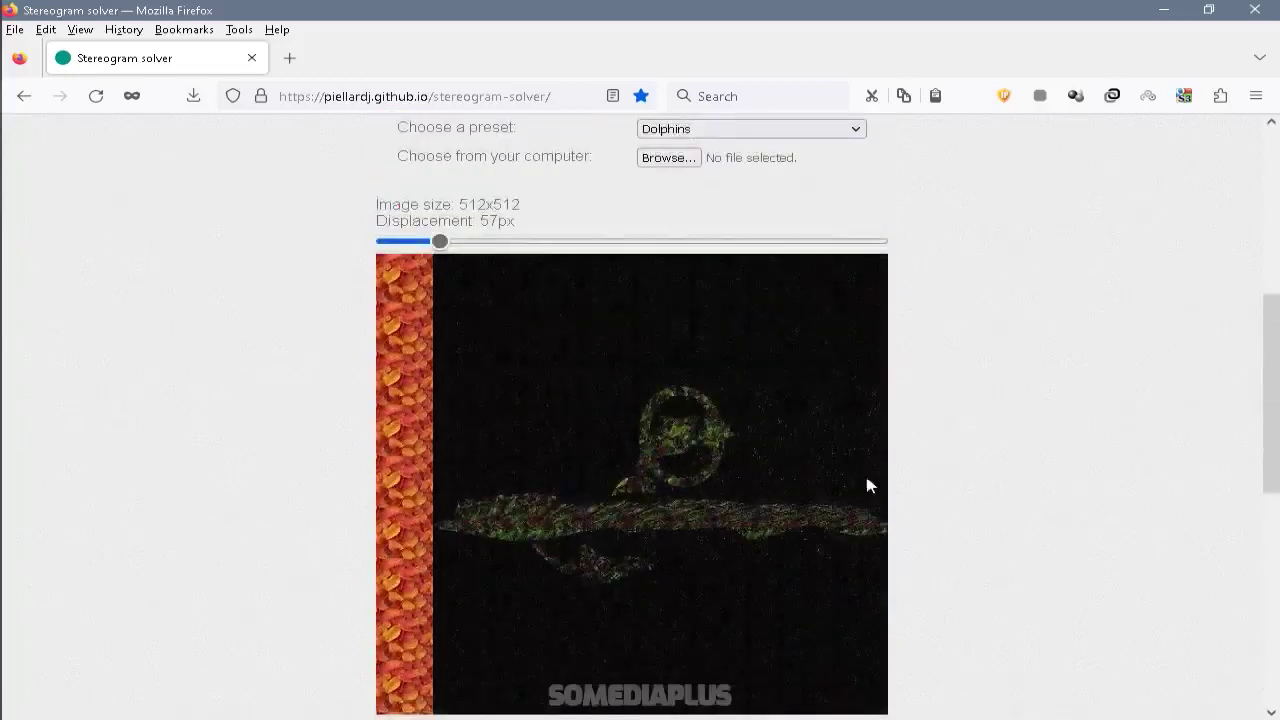
- Load the Atomium preset and view its revealed silhouette together with the source image
{"action": "scroll", "coordinate": [868, 486], "scroll_direction": "up", "scroll_amount": 3}
{"action": "left_click", "coordinate": [763, 314]}
{"action": "left_click", "coordinate": [740, 427]}
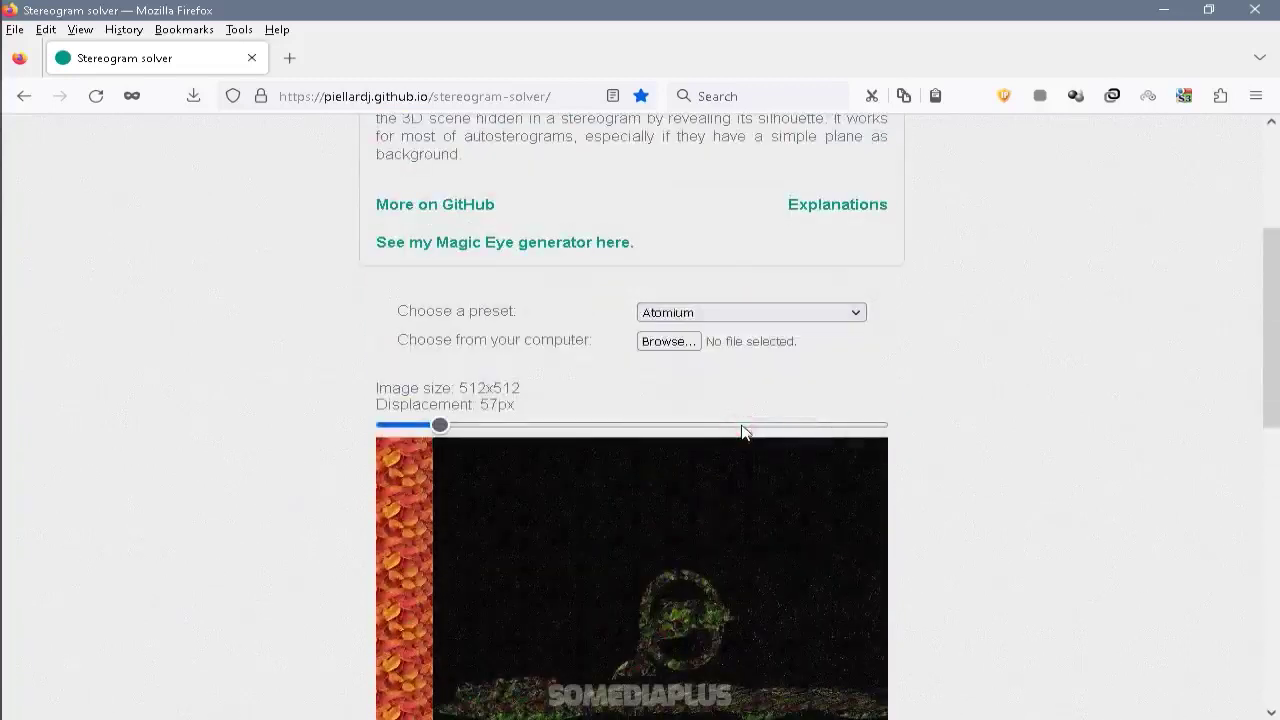
{"action": "scroll", "coordinate": [839, 480], "scroll_direction": "down", "scroll_amount": 4}
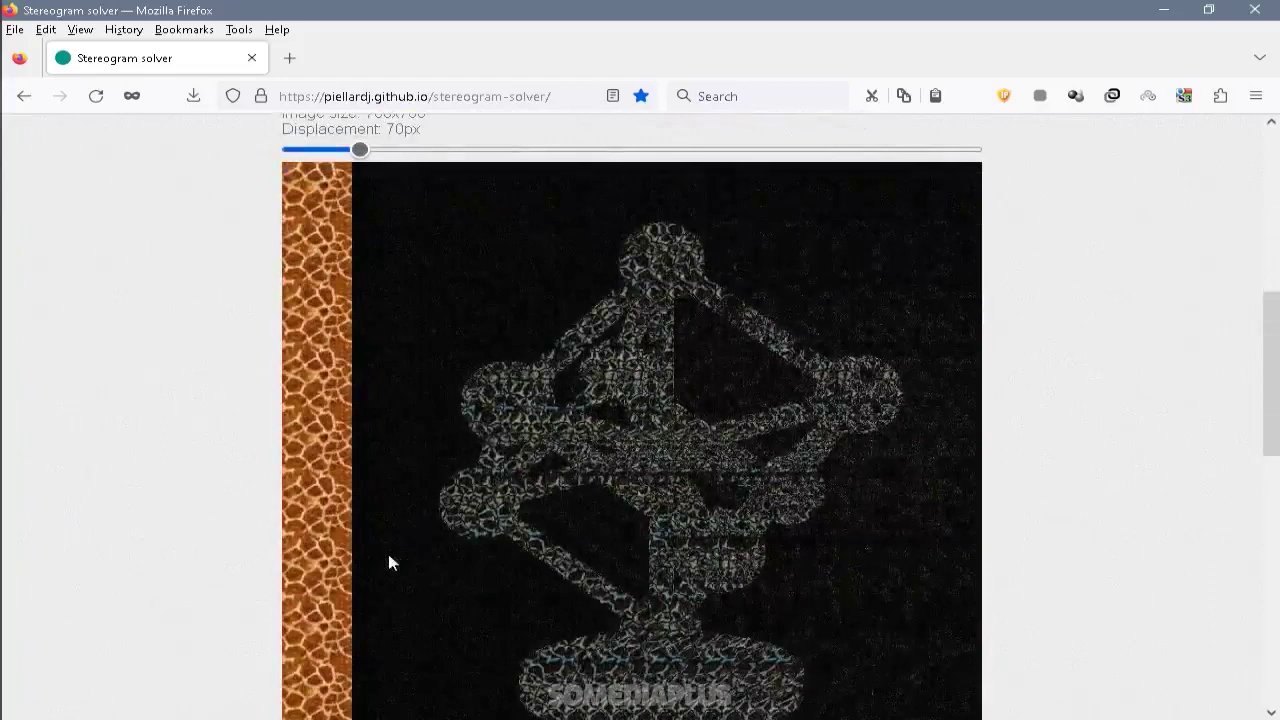
{"action": "scroll", "coordinate": [390, 560], "scroll_direction": "down", "scroll_amount": 13}
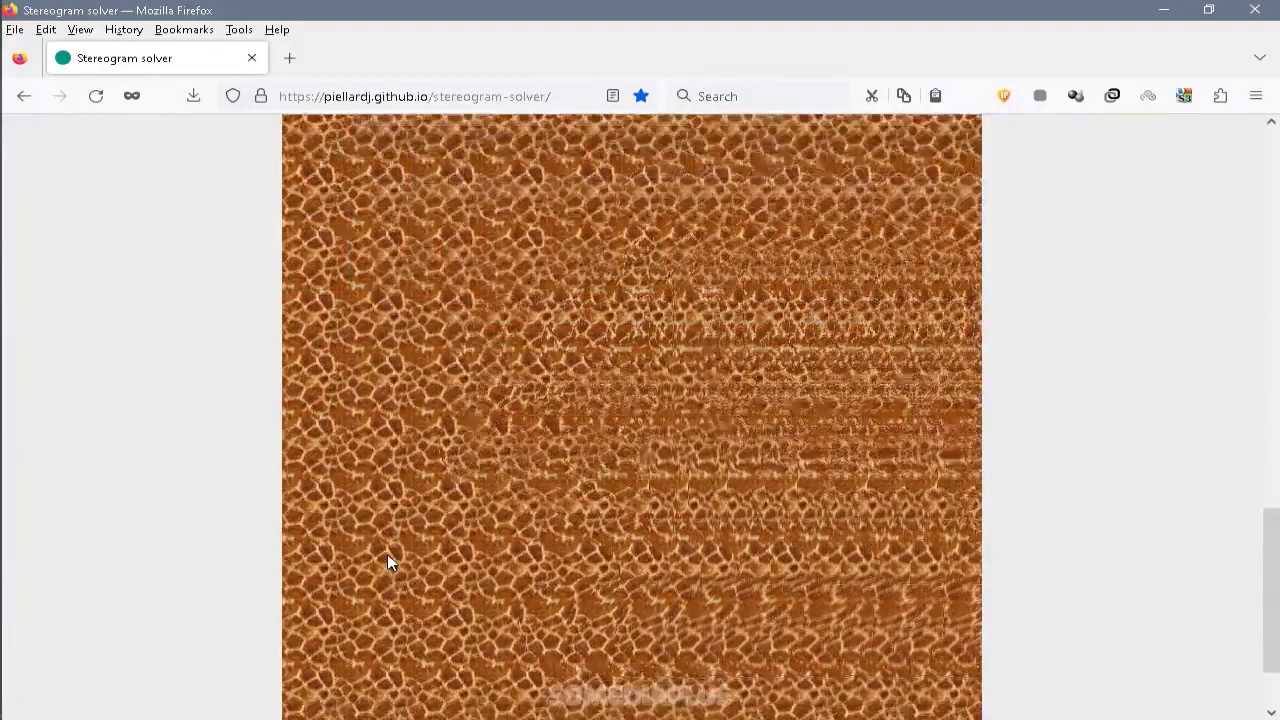
{"action": "scroll", "coordinate": [387, 554], "scroll_direction": "up", "scroll_amount": 12}
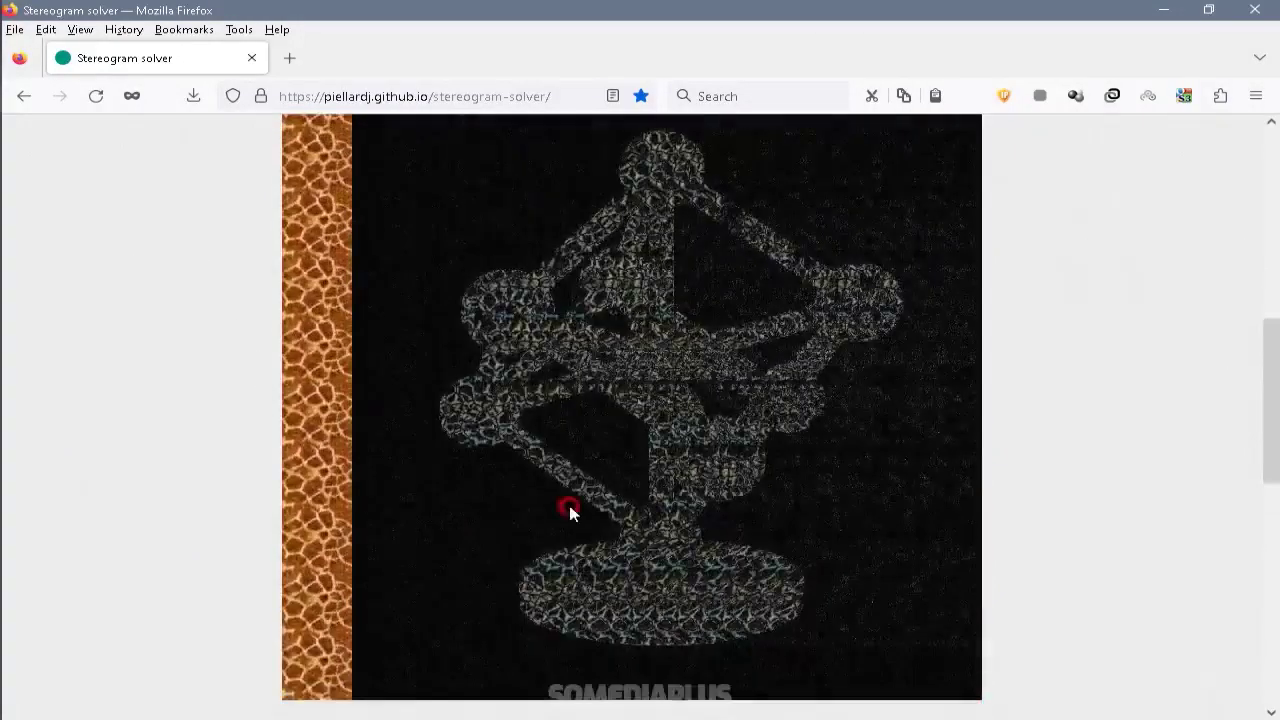
- Try nearby displacement values such as 71 px on the Atomium stereogram
{"action": "scroll", "coordinate": [566, 503], "scroll_direction": "up", "scroll_amount": 4}
{"action": "mouse_move", "coordinate": [360, 241]}
{"action": "left_mouse_down"}
{"action": "mouse_move", "coordinate": [314, 248]}
{"action": "mouse_move", "coordinate": [354, 244]}
{"action": "mouse_move", "coordinate": [361, 265]}
{"action": "left_mouse_up"}
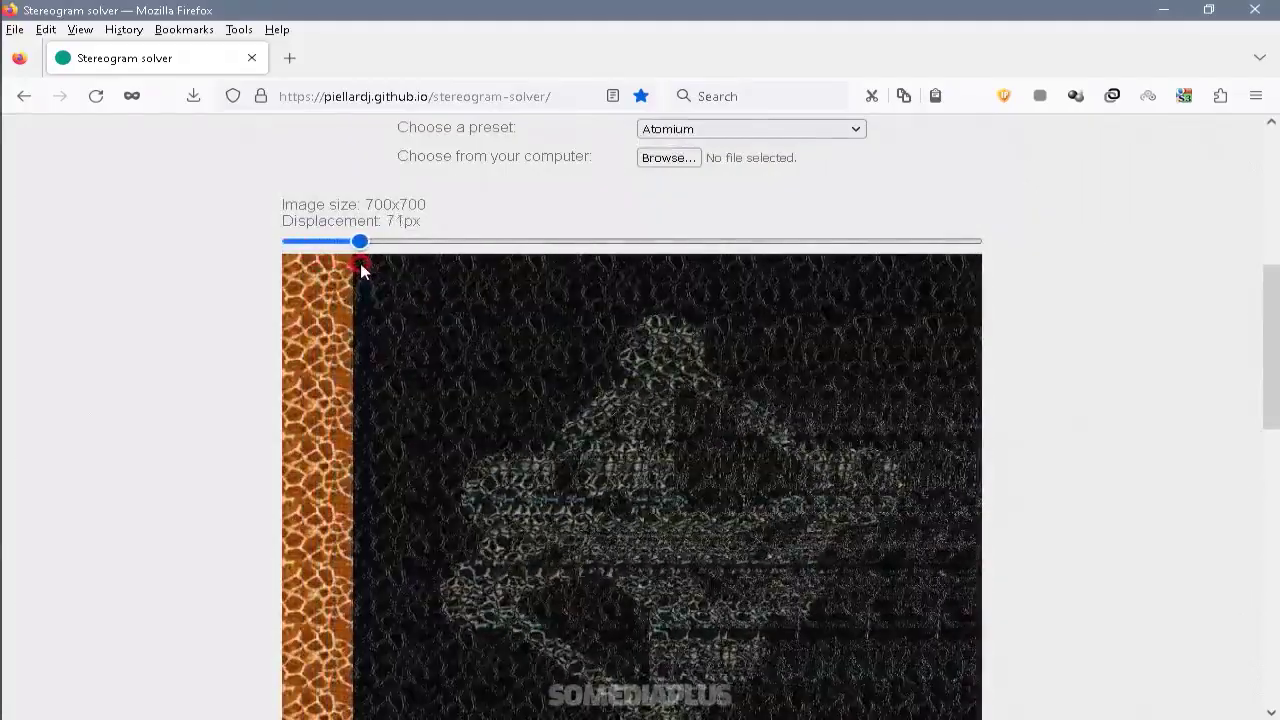
{"action": "scroll", "coordinate": [1055, 556], "scroll_direction": "up", "scroll_amount": 5}
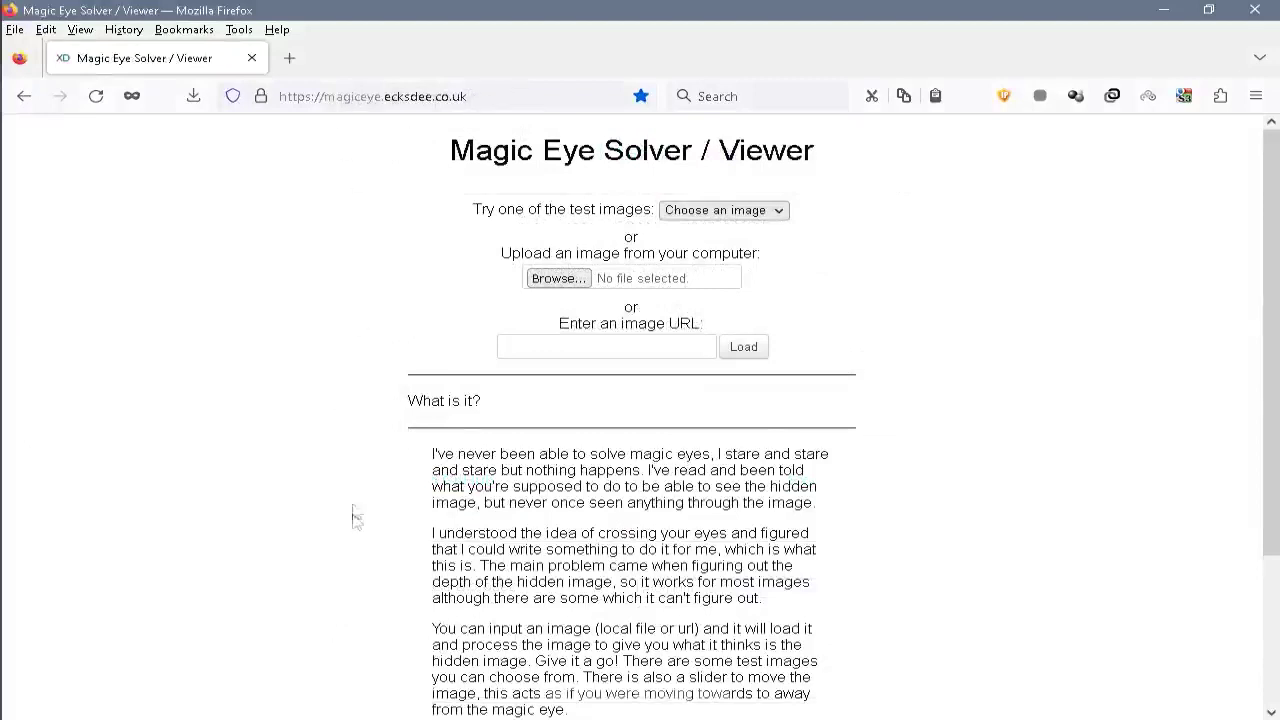
- On the Magic Eye Solver / Viewer page, load the Dino test image and test its offset
{"action": "left_click", "coordinate": [693, 211]}
{"action": "left_click", "coordinate": [718, 254]}
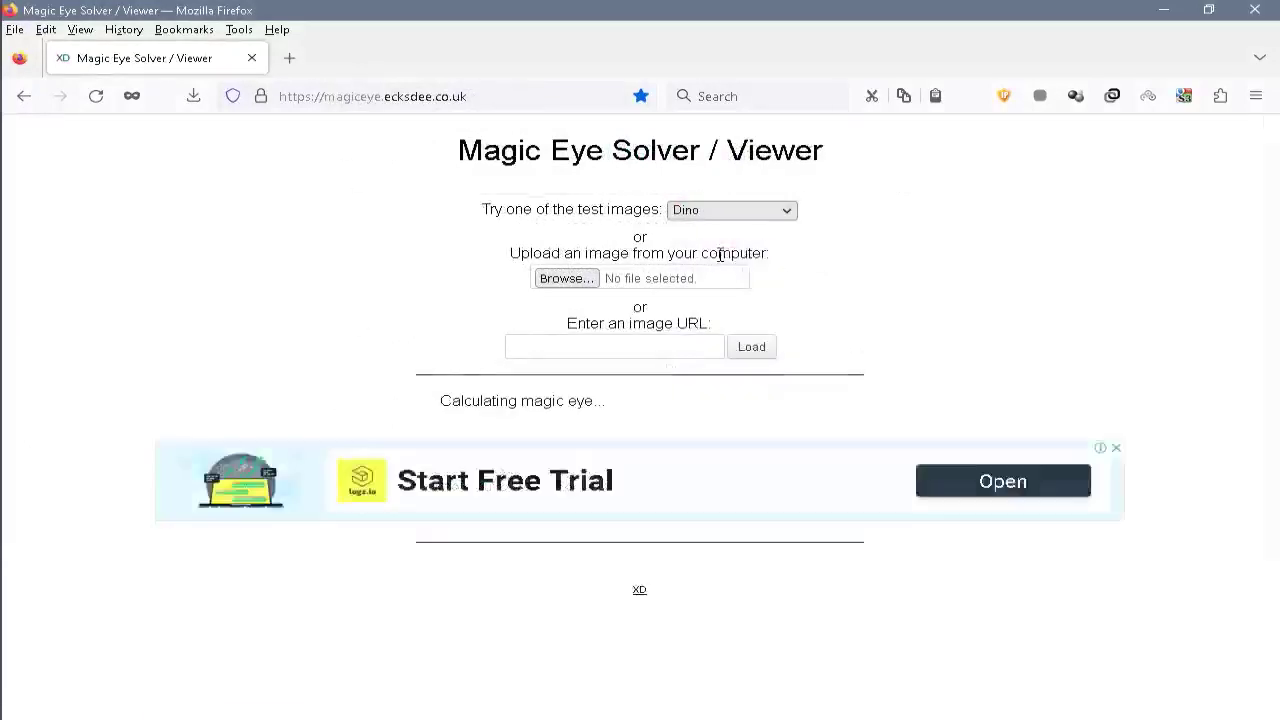
{"action": "scroll", "coordinate": [843, 337], "scroll_direction": "down", "scroll_amount": 2}
{"action": "left_click", "coordinate": [471, 309]}
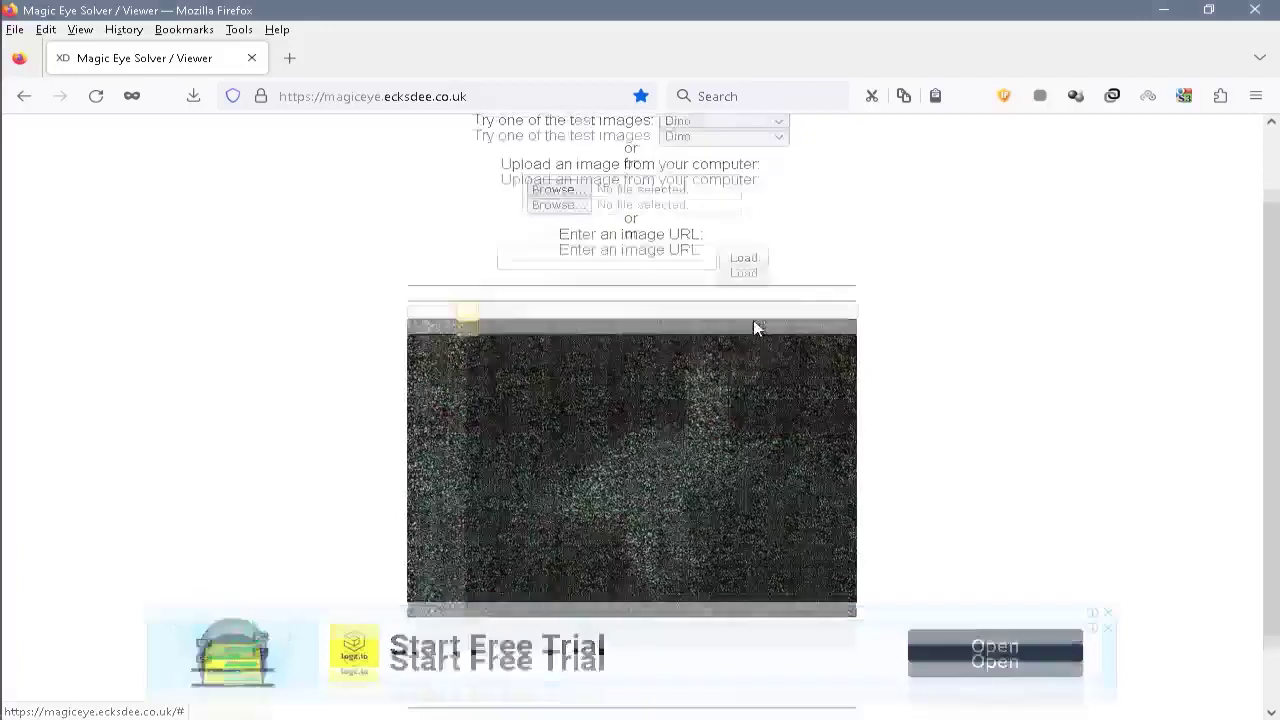
- Load the Heart test image and fine-tune the offset of its solved result
{"action": "scroll", "coordinate": [755, 328], "scroll_direction": "up", "scroll_amount": 2}
{"action": "left_click", "coordinate": [674, 210]}
{"action": "left_click", "coordinate": [714, 277]}
{"action": "scroll", "coordinate": [750, 336], "scroll_direction": "down", "scroll_amount": 3}
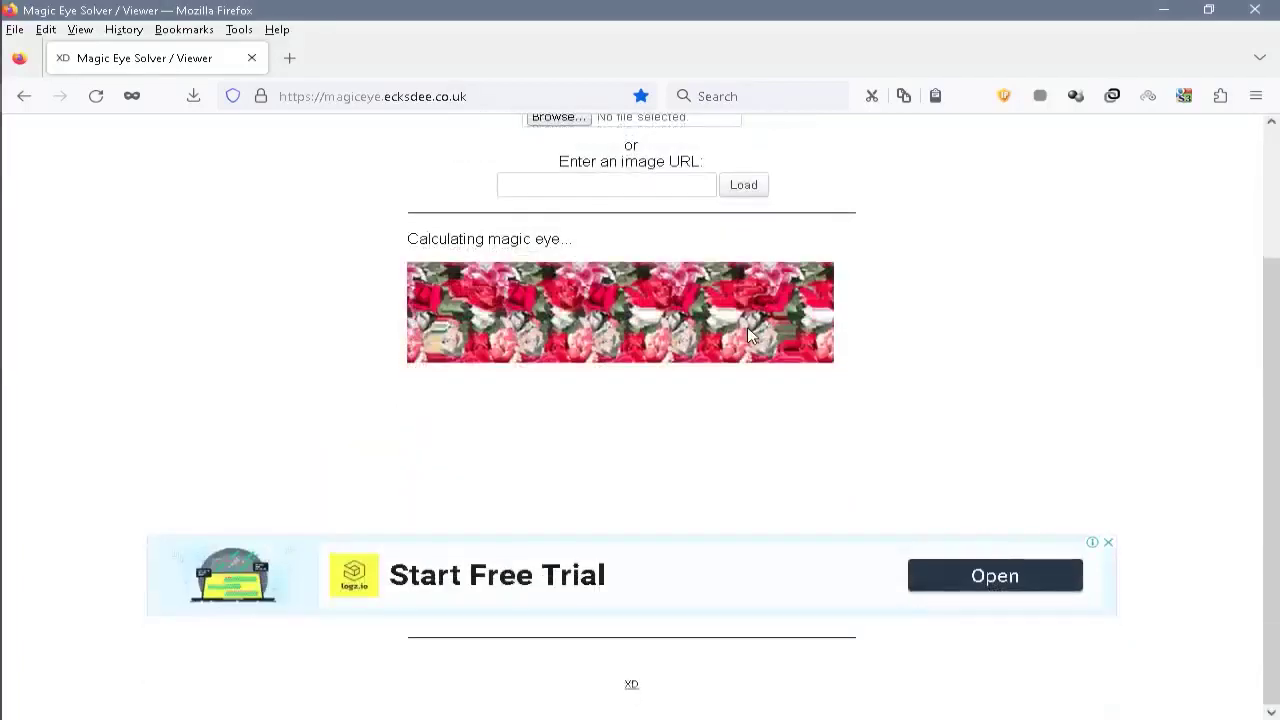
{"action": "left_click", "coordinate": [515, 255]}
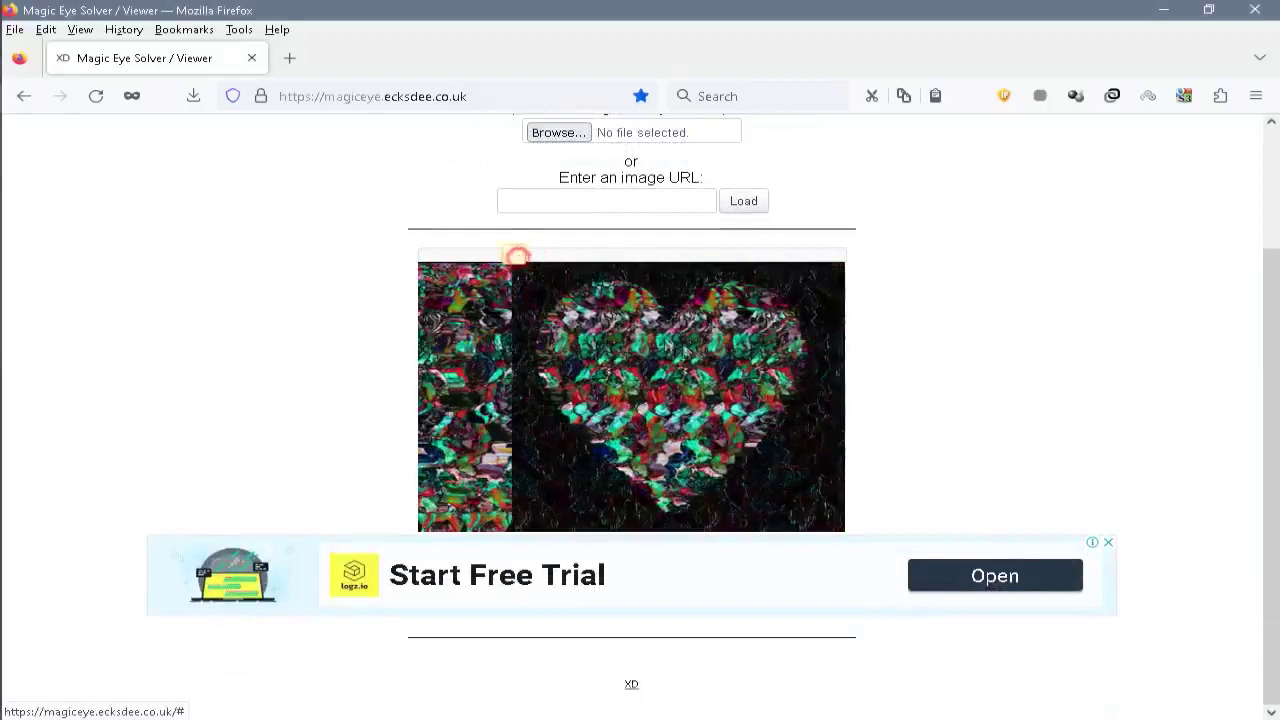
- Load the Shark test image in the solver
{"action": "scroll", "coordinate": [763, 280], "scroll_direction": "up", "scroll_amount": 3}
{"action": "left_click", "coordinate": [733, 212]}
{"action": "left_click", "coordinate": [722, 300]}
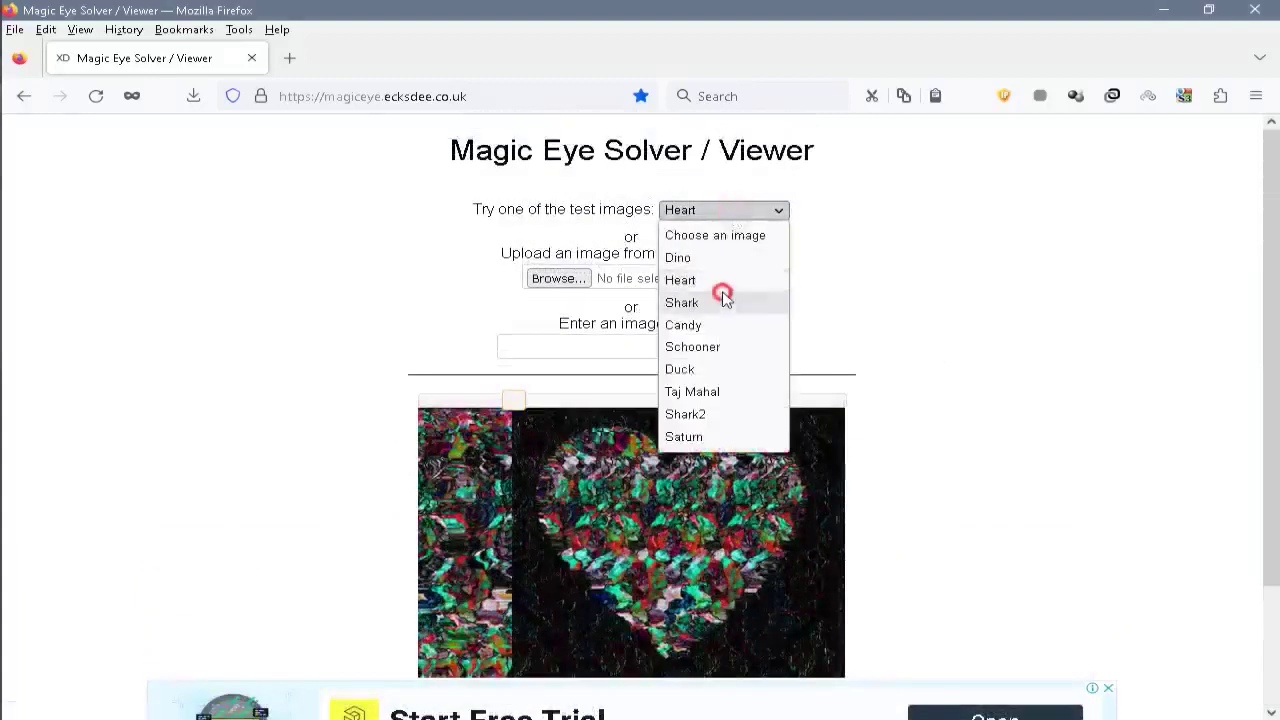
- Try to load the Candy test image and shift the offset of the displayed result
{"action": "left_click", "coordinate": [717, 210]}
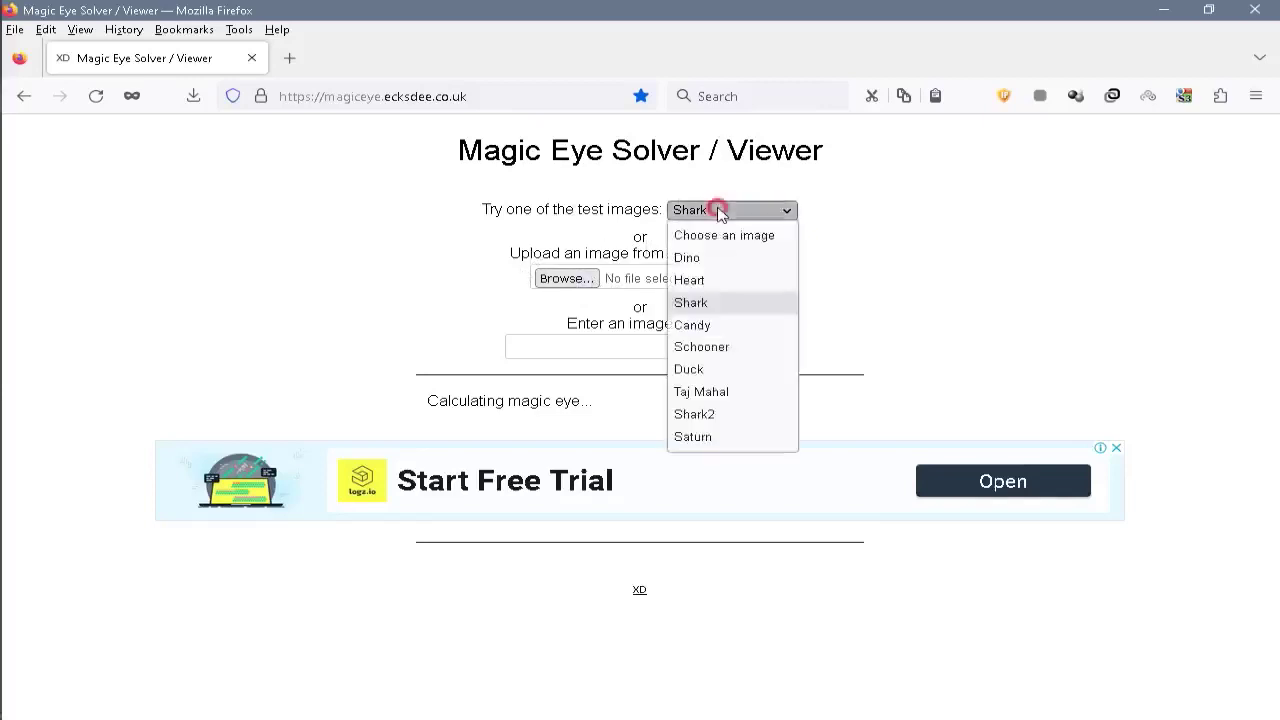
{"action": "left_click", "coordinate": [718, 319]}
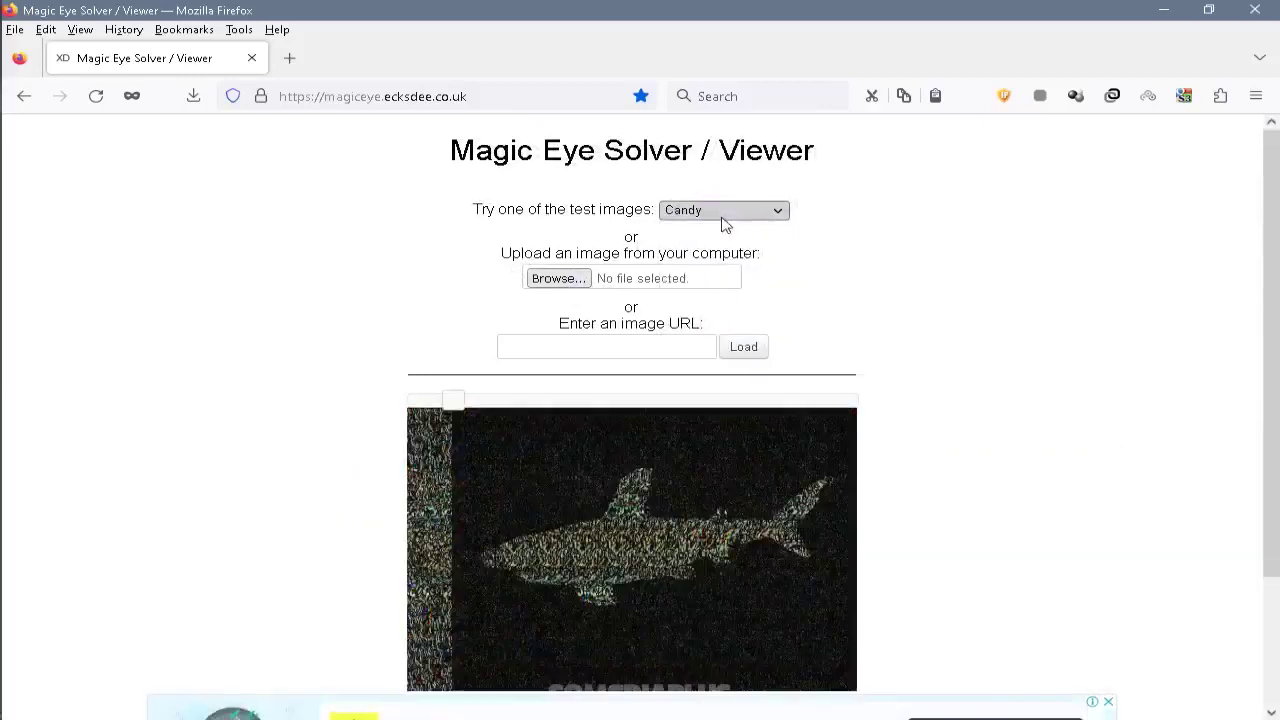
{"action": "left_click", "coordinate": [722, 214]}
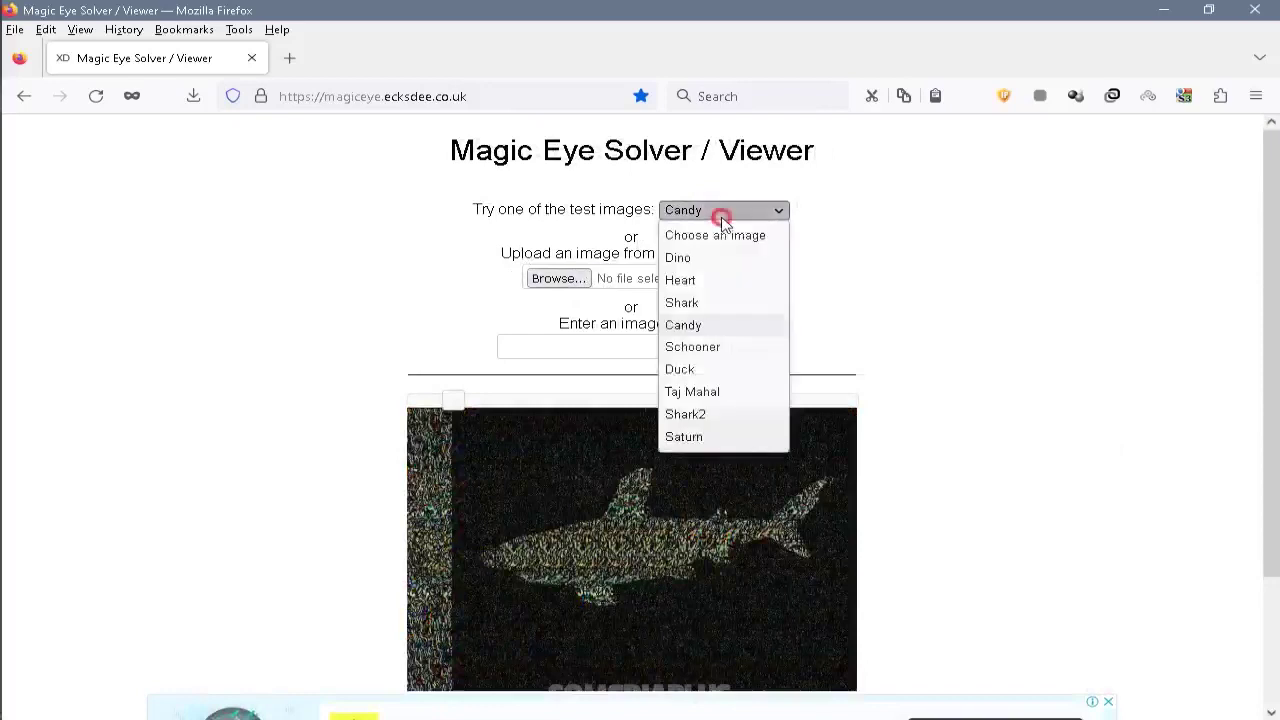
{"action": "left_click", "coordinate": [716, 322]}
{"action": "scroll", "coordinate": [940, 417], "scroll_direction": "down", "scroll_amount": 2}
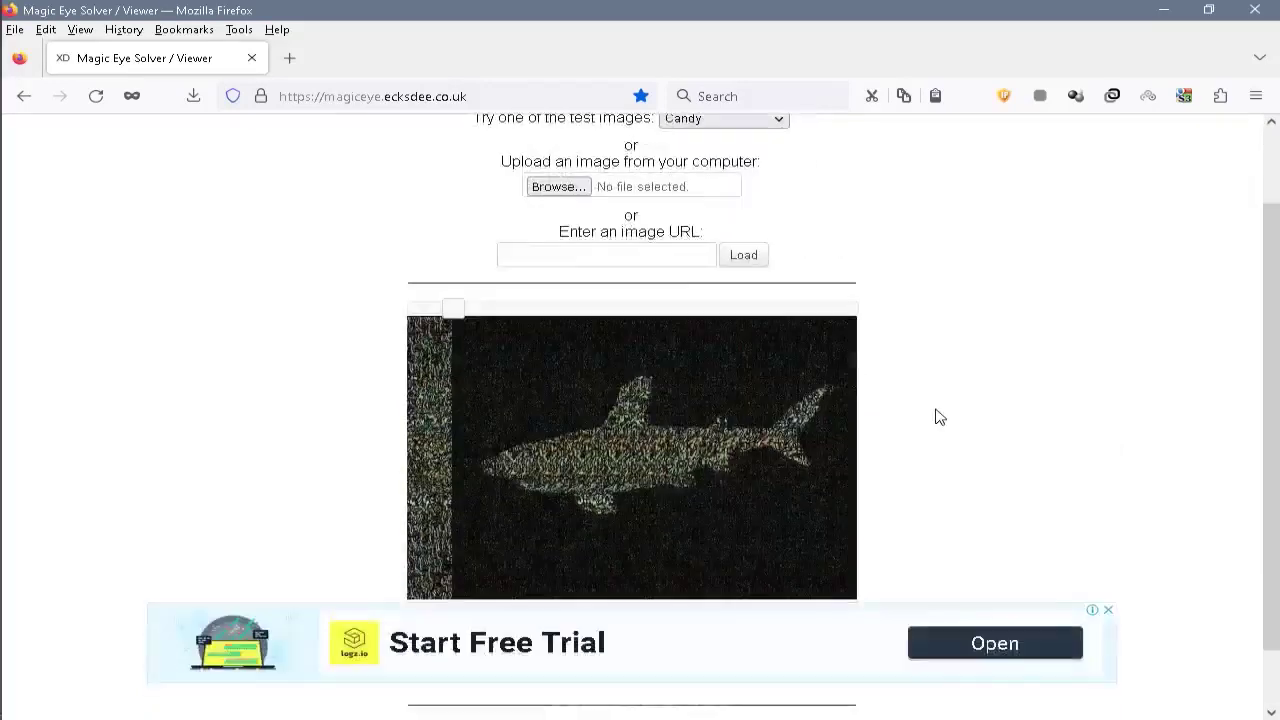
{"action": "mouse_move", "coordinate": [453, 309]}
{"action": "left_mouse_down"}
{"action": "mouse_move", "coordinate": [466, 314]}
{"action": "mouse_move", "coordinate": [457, 324]}
{"action": "left_mouse_up"}
{"action": "scroll", "coordinate": [791, 240], "scroll_direction": "up", "scroll_amount": 2}
- Load the Duck test image and shift its offset
{"action": "left_click", "coordinate": [760, 211]}
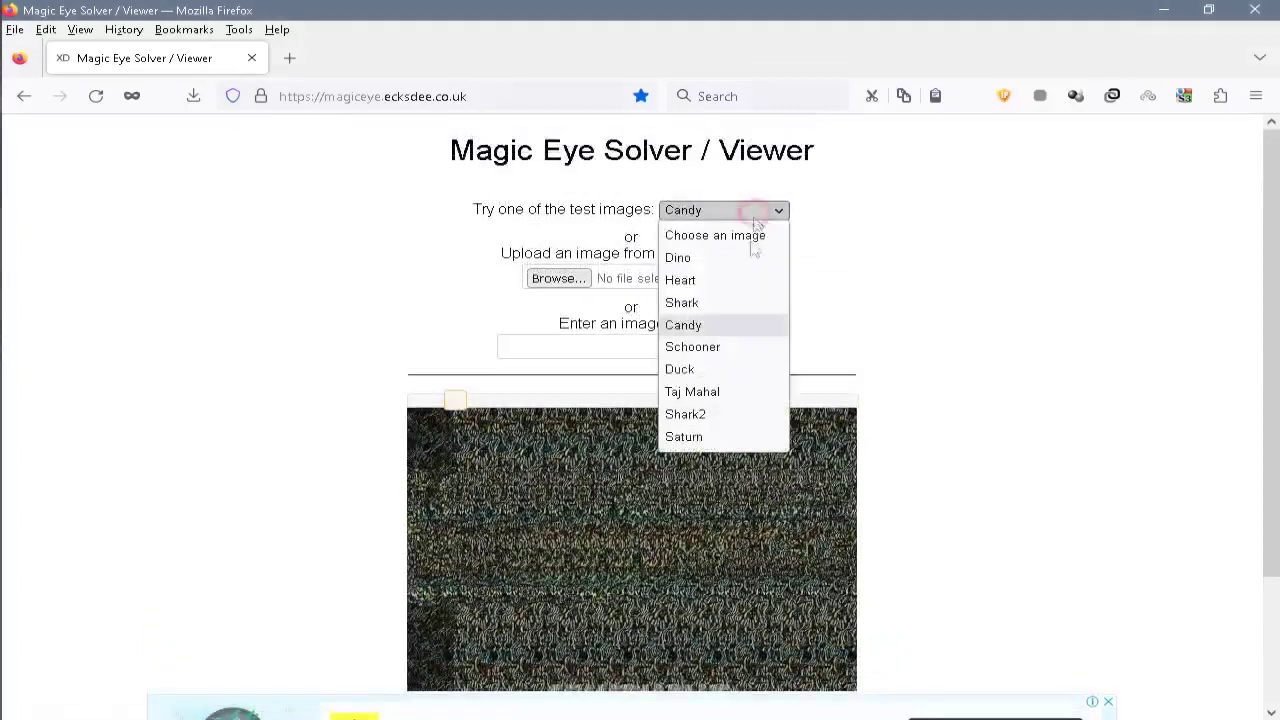
{"action": "left_click", "coordinate": [723, 369]}
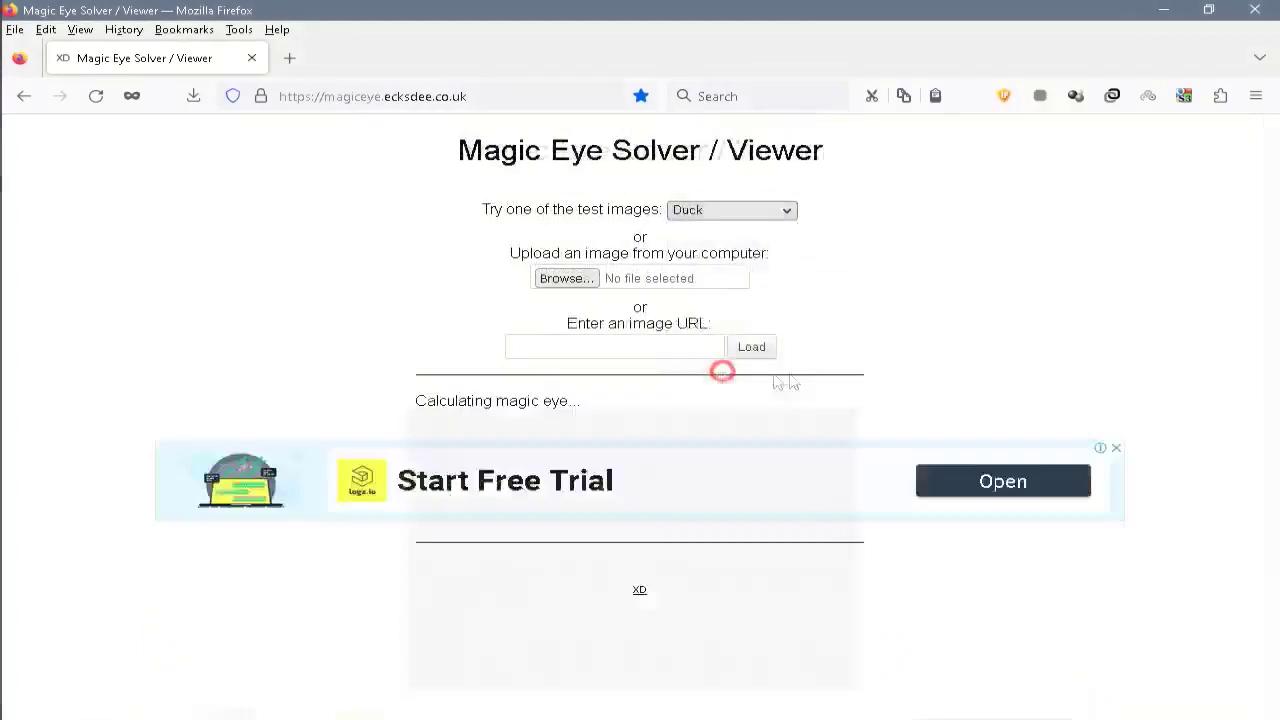
{"action": "left_click_drag", "start_coordinate": [684, 404], "coordinate": [545, 401]}
- Load the Taj Mahal test image and adjust the offset until the building stands out
{"action": "left_click", "coordinate": [712, 209]}
{"action": "left_click", "coordinate": [738, 391]}
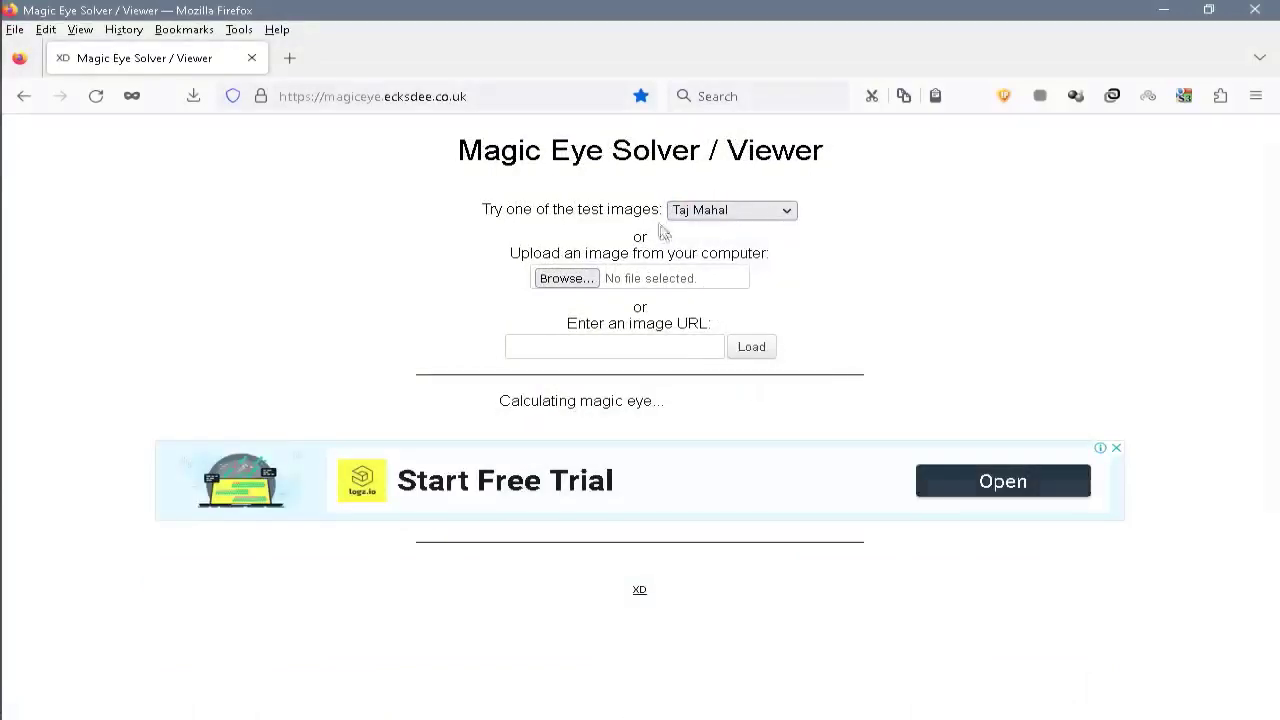
{"action": "scroll", "coordinate": [684, 365], "scroll_direction": "down", "scroll_amount": 2}
{"action": "left_click_drag", "start_coordinate": [423, 313], "coordinate": [423, 312]}
- Load the Shark2 test image and adjust the offset of its solved result
{"action": "scroll", "coordinate": [1011, 446], "scroll_direction": "up", "scroll_amount": 2}
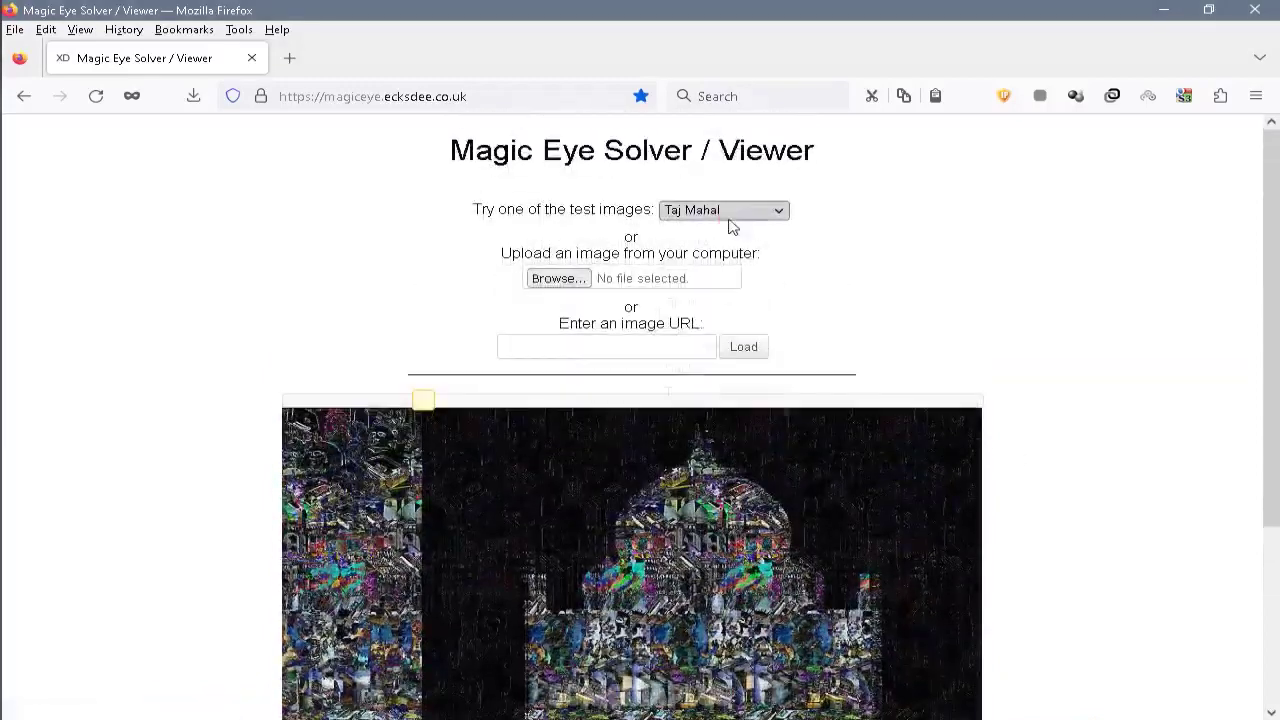
{"action": "left_click", "coordinate": [731, 224]}
{"action": "left_click", "coordinate": [700, 414]}
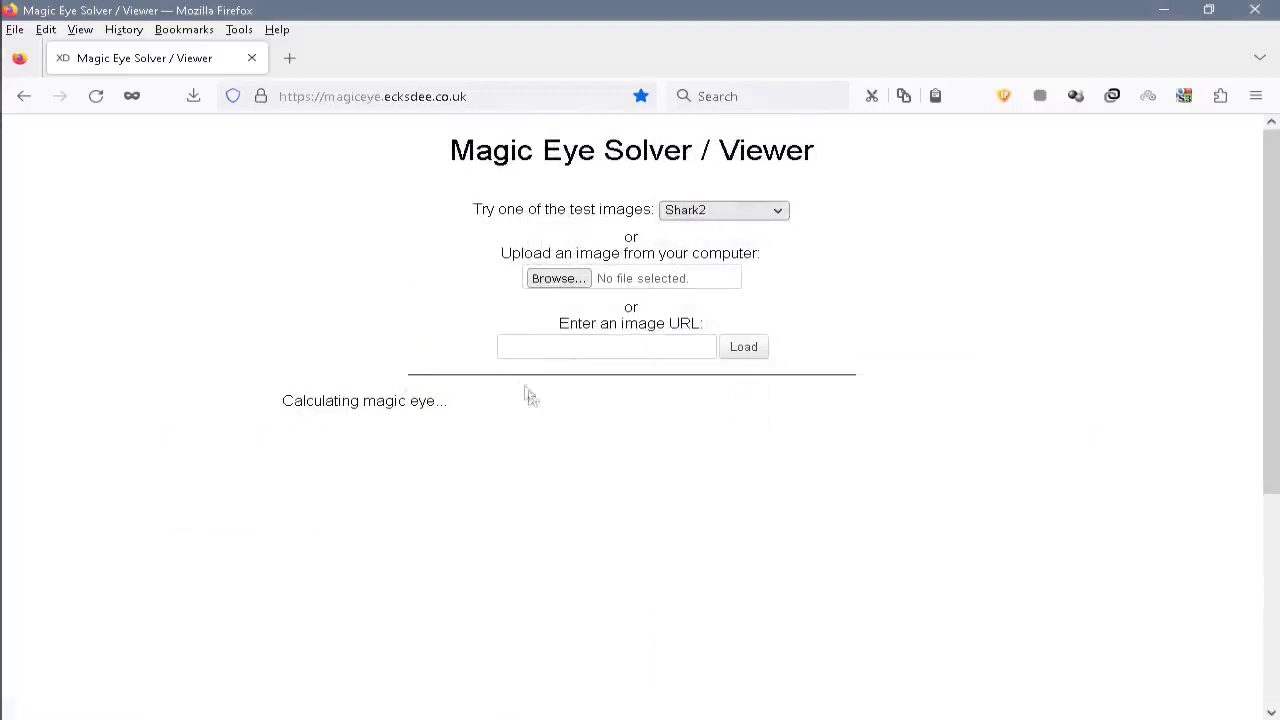
{"action": "scroll", "coordinate": [418, 384], "scroll_direction": "down", "scroll_amount": 2}
{"action": "mouse_move", "coordinate": [409, 309]}
{"action": "left_mouse_down"}
{"action": "mouse_move", "coordinate": [423, 303]}
{"action": "mouse_move", "coordinate": [409, 309]}
{"action": "left_mouse_up"}
- Load the Saturn test image in the solver
{"action": "scroll", "coordinate": [698, 231], "scroll_direction": "up", "scroll_amount": 2}
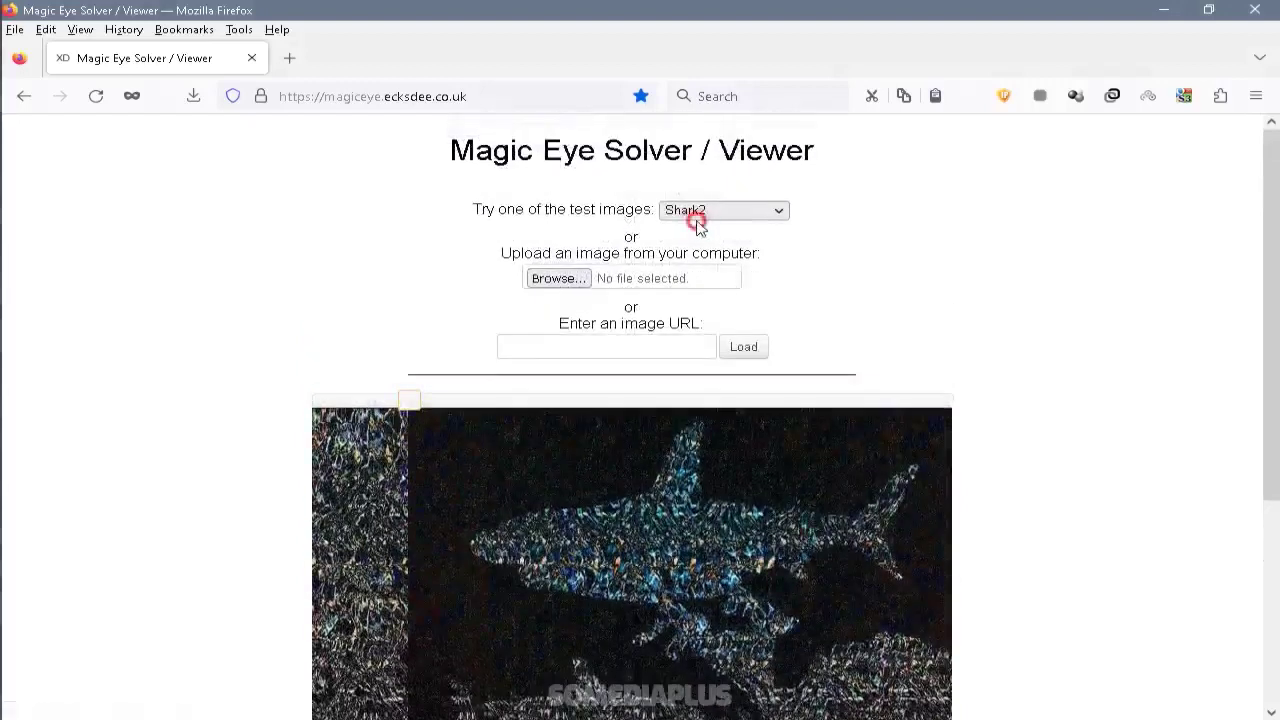
{"action": "left_click", "coordinate": [698, 216]}
{"action": "left_click", "coordinate": [718, 436]}
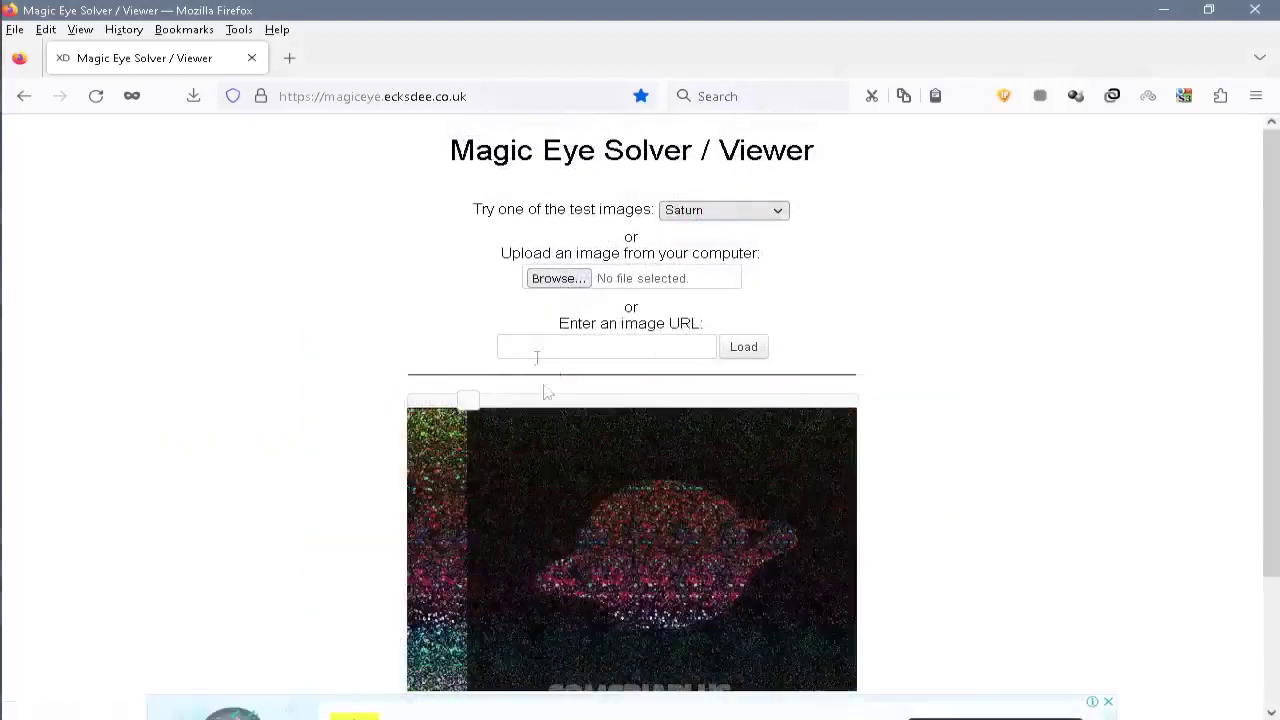
- Upload 003.BMP from the computer, try slightly different offsets and examine the whole solved scene
{"action": "left_click", "coordinate": [556, 280]}
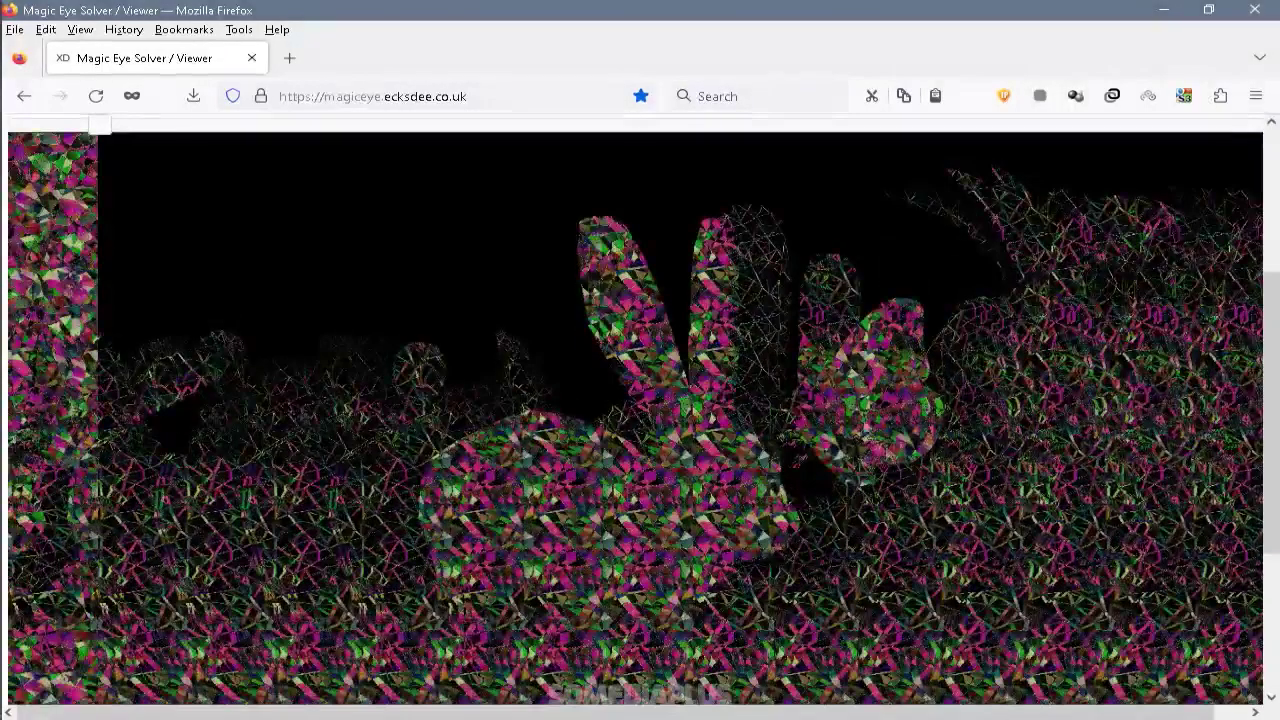
{"action": "scroll", "coordinate": [1022, 298], "scroll_direction": "up", "scroll_amount": 3}
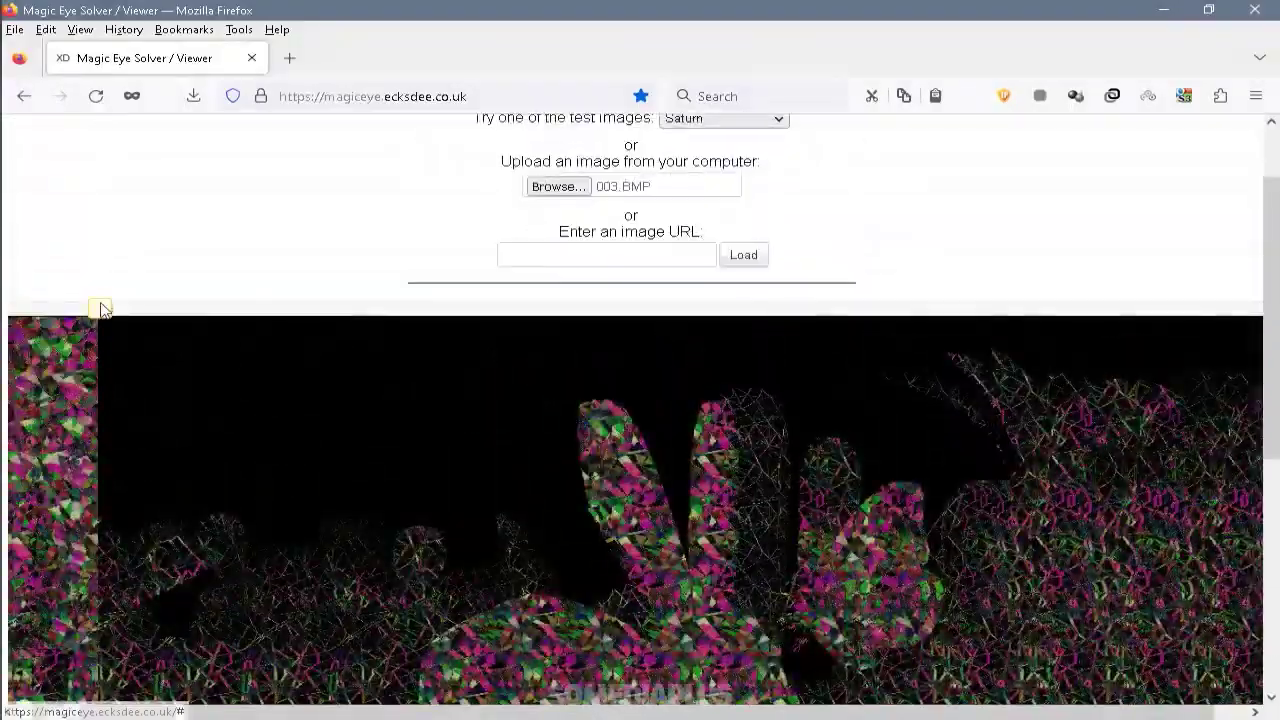
{"action": "left_click", "coordinate": [119, 313]}
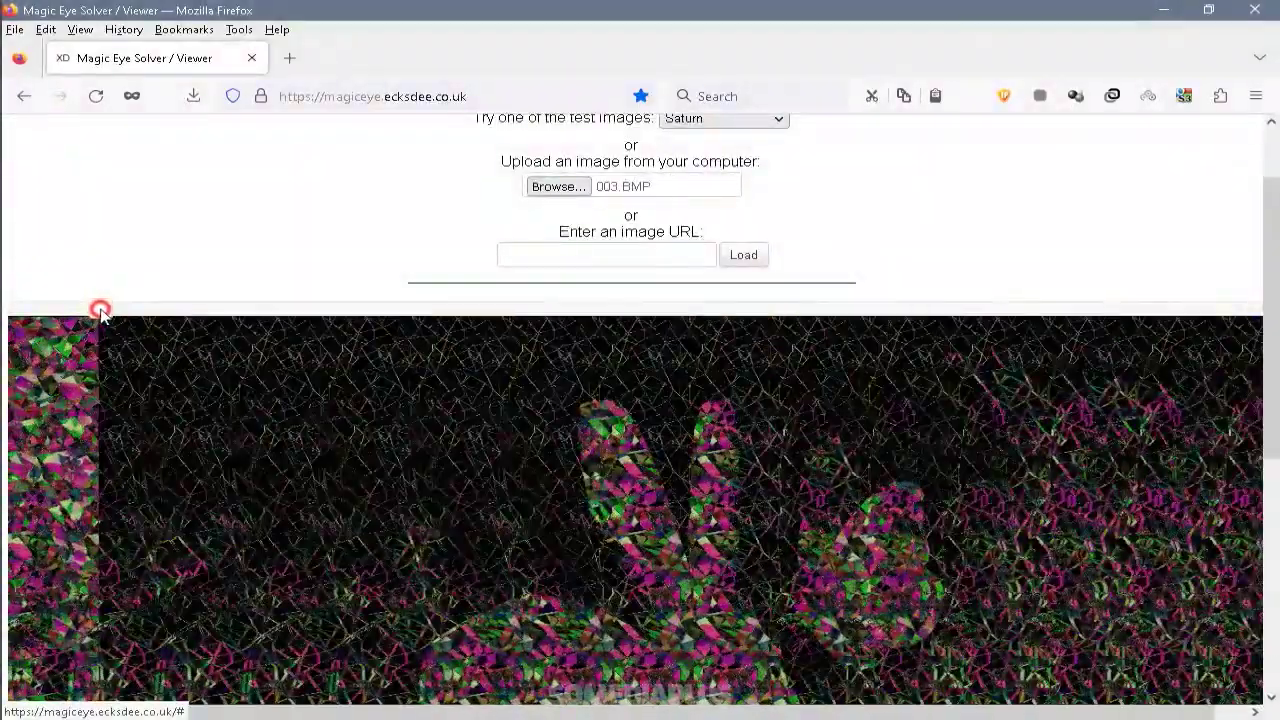
{"action": "left_click", "coordinate": [98, 311]}
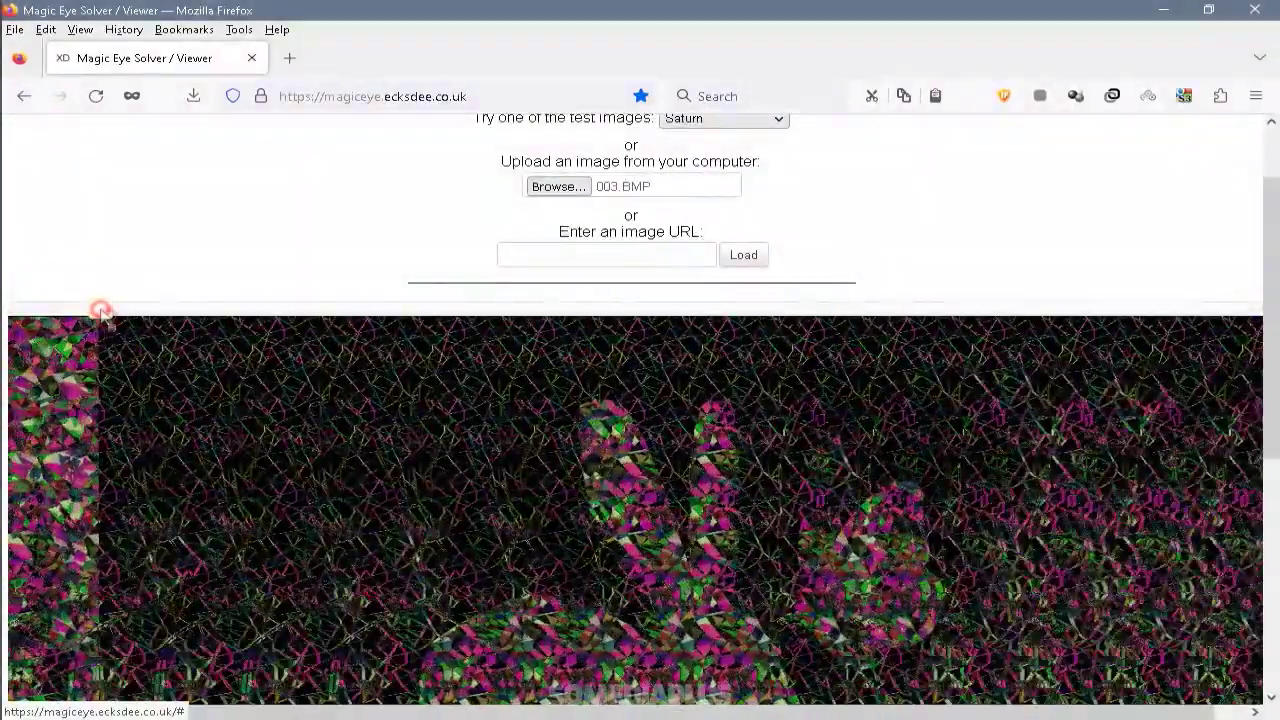
{"action": "scroll", "coordinate": [318, 473], "scroll_direction": "down", "scroll_amount": 4}
{"action": "scroll", "coordinate": [371, 486], "scroll_direction": "down", "scroll_amount": 5}
{"action": "scroll", "coordinate": [371, 486], "scroll_direction": "up", "scroll_amount": 10}
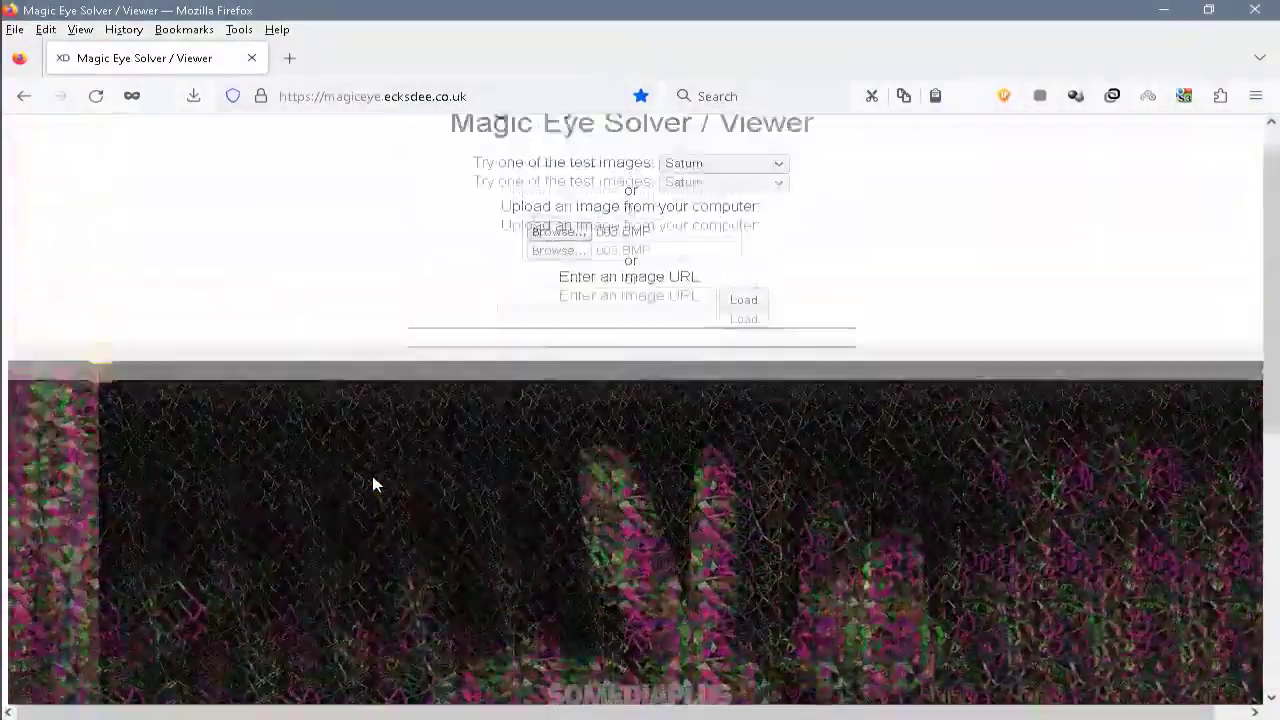
- Upload 009.BMP from the MAGICREVEAL folder, view the revealed giraffes and test slightly different offsets
{"action": "left_click", "coordinate": [570, 288]}
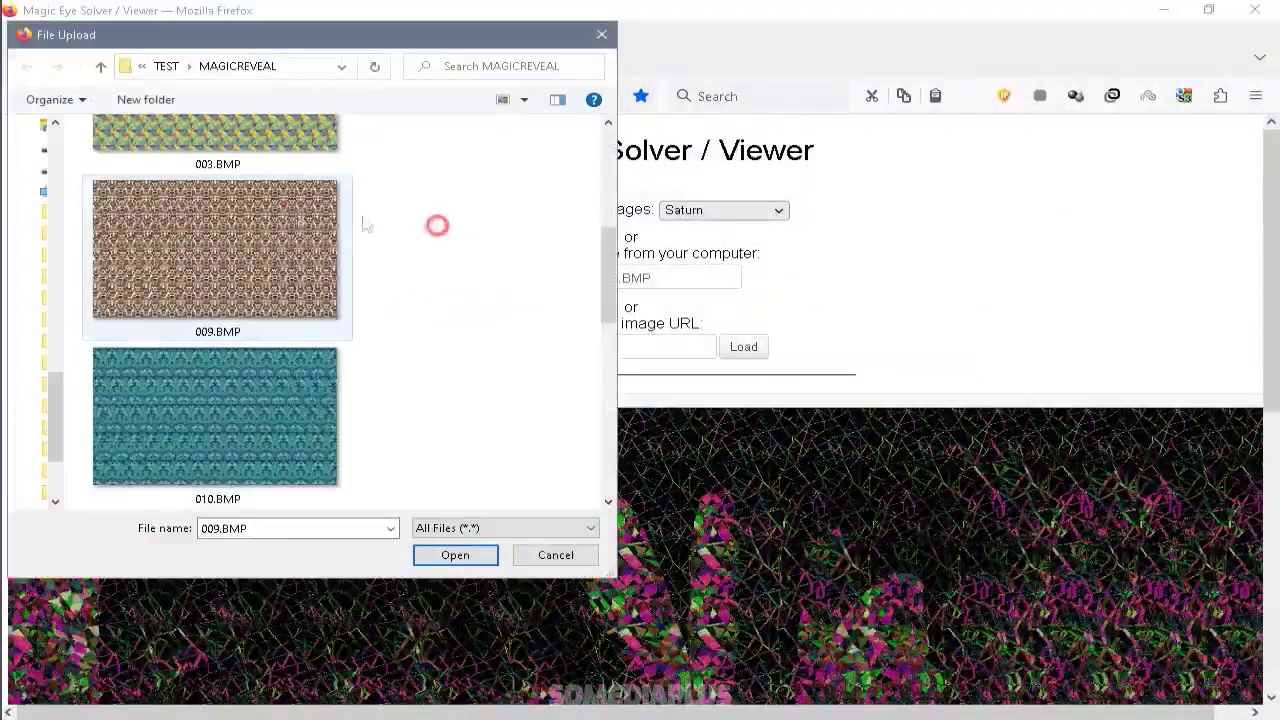
{"action": "left_click", "coordinate": [451, 554]}
{"action": "scroll", "coordinate": [707, 404], "scroll_direction": "down", "scroll_amount": 6}
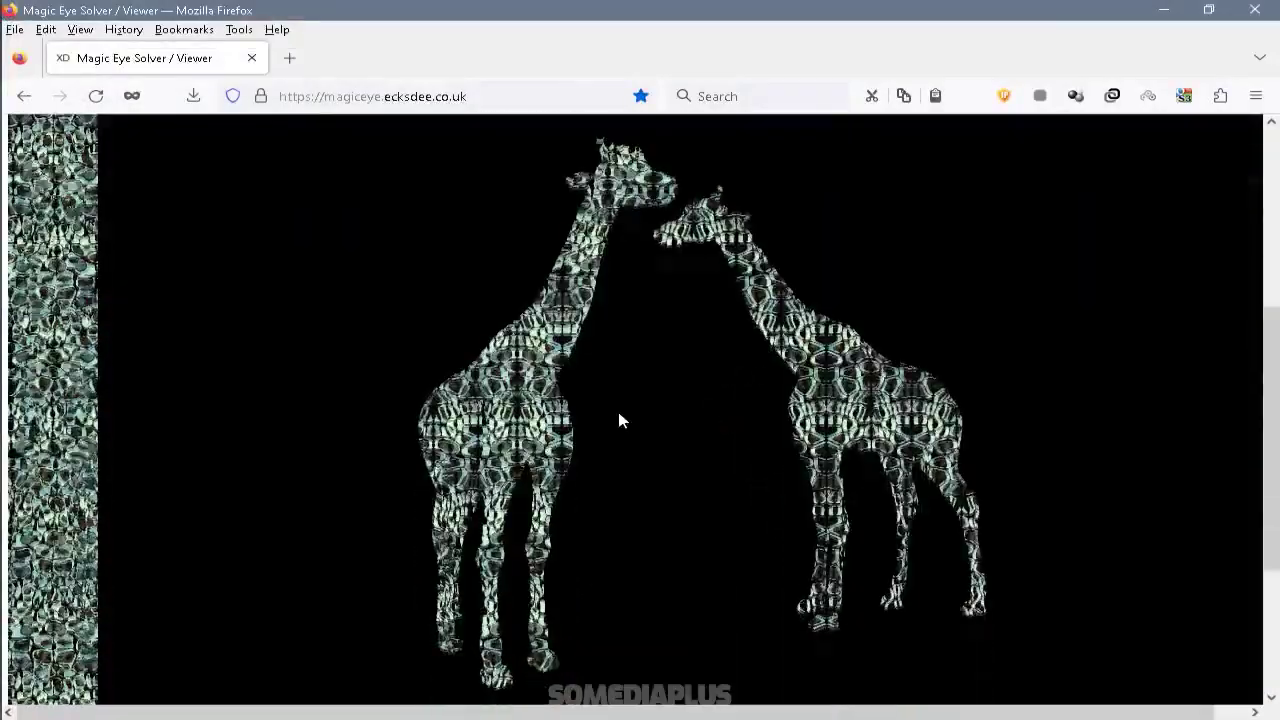
{"action": "scroll", "coordinate": [620, 420], "scroll_direction": "up", "scroll_amount": 2}
{"action": "mouse_move", "coordinate": [107, 219]}
{"action": "left_mouse_down"}
{"action": "mouse_move", "coordinate": [129, 217]}
{"action": "mouse_move", "coordinate": [106, 226]}
{"action": "left_mouse_up"}
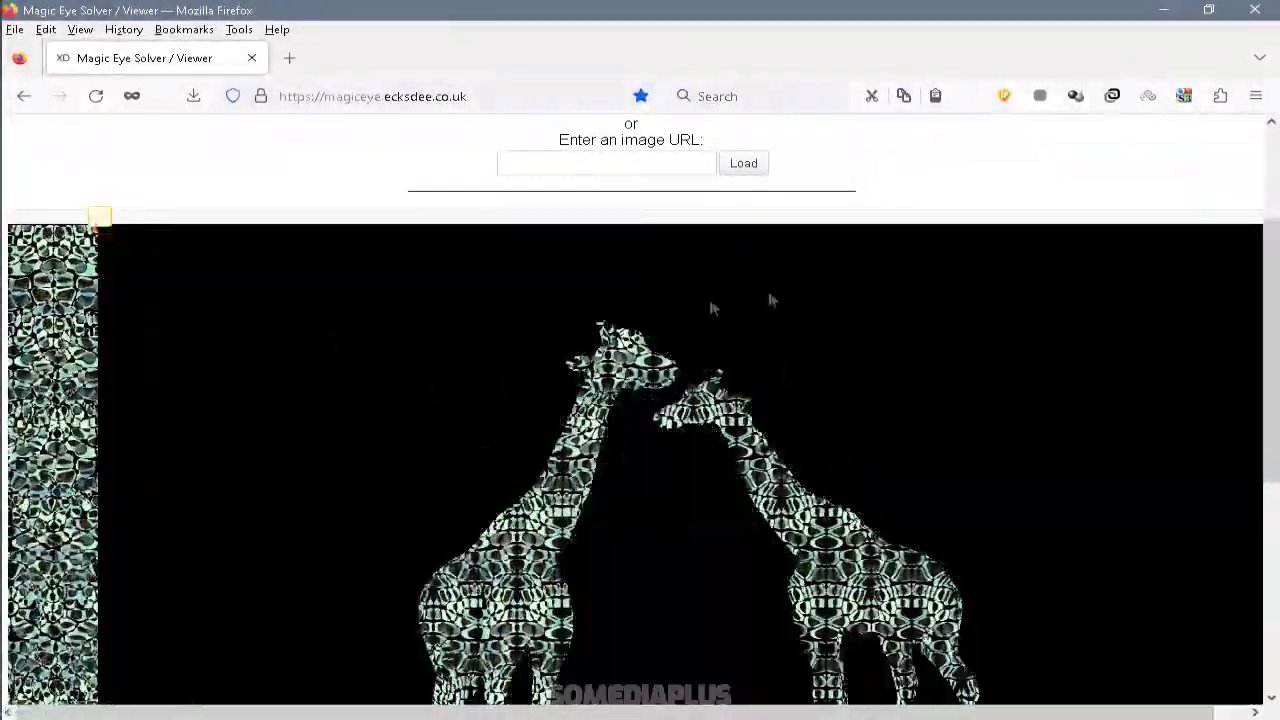
- Replace the uploaded image by loading the Shark test image again
{"action": "scroll", "coordinate": [811, 320], "scroll_direction": "down", "scroll_amount": 2}
{"action": "left_click", "coordinate": [729, 212]}
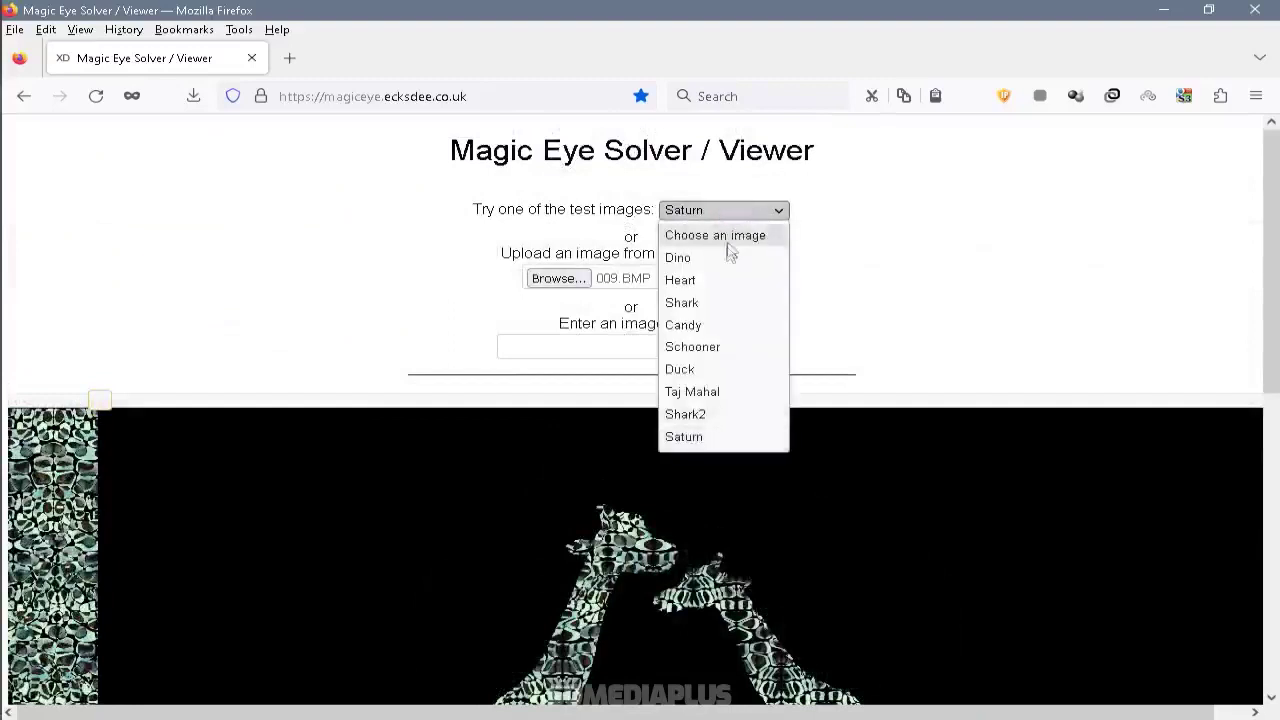
{"action": "left_click", "coordinate": [731, 305]}
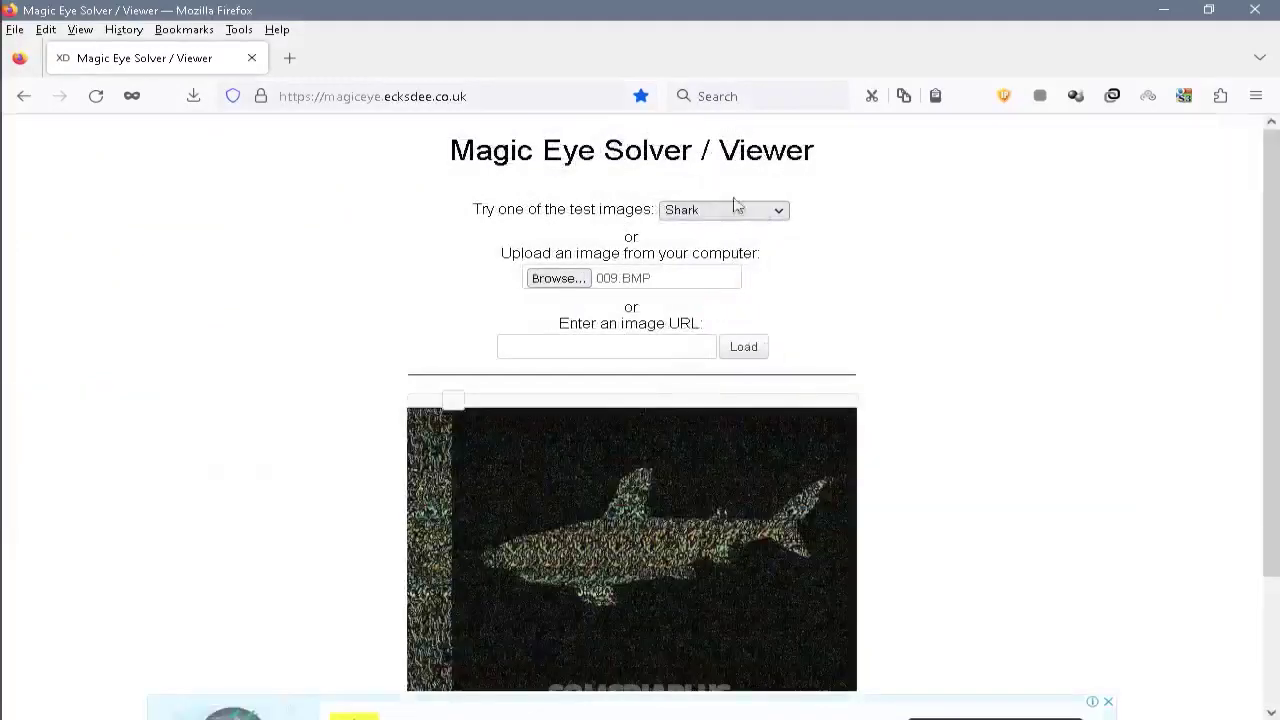